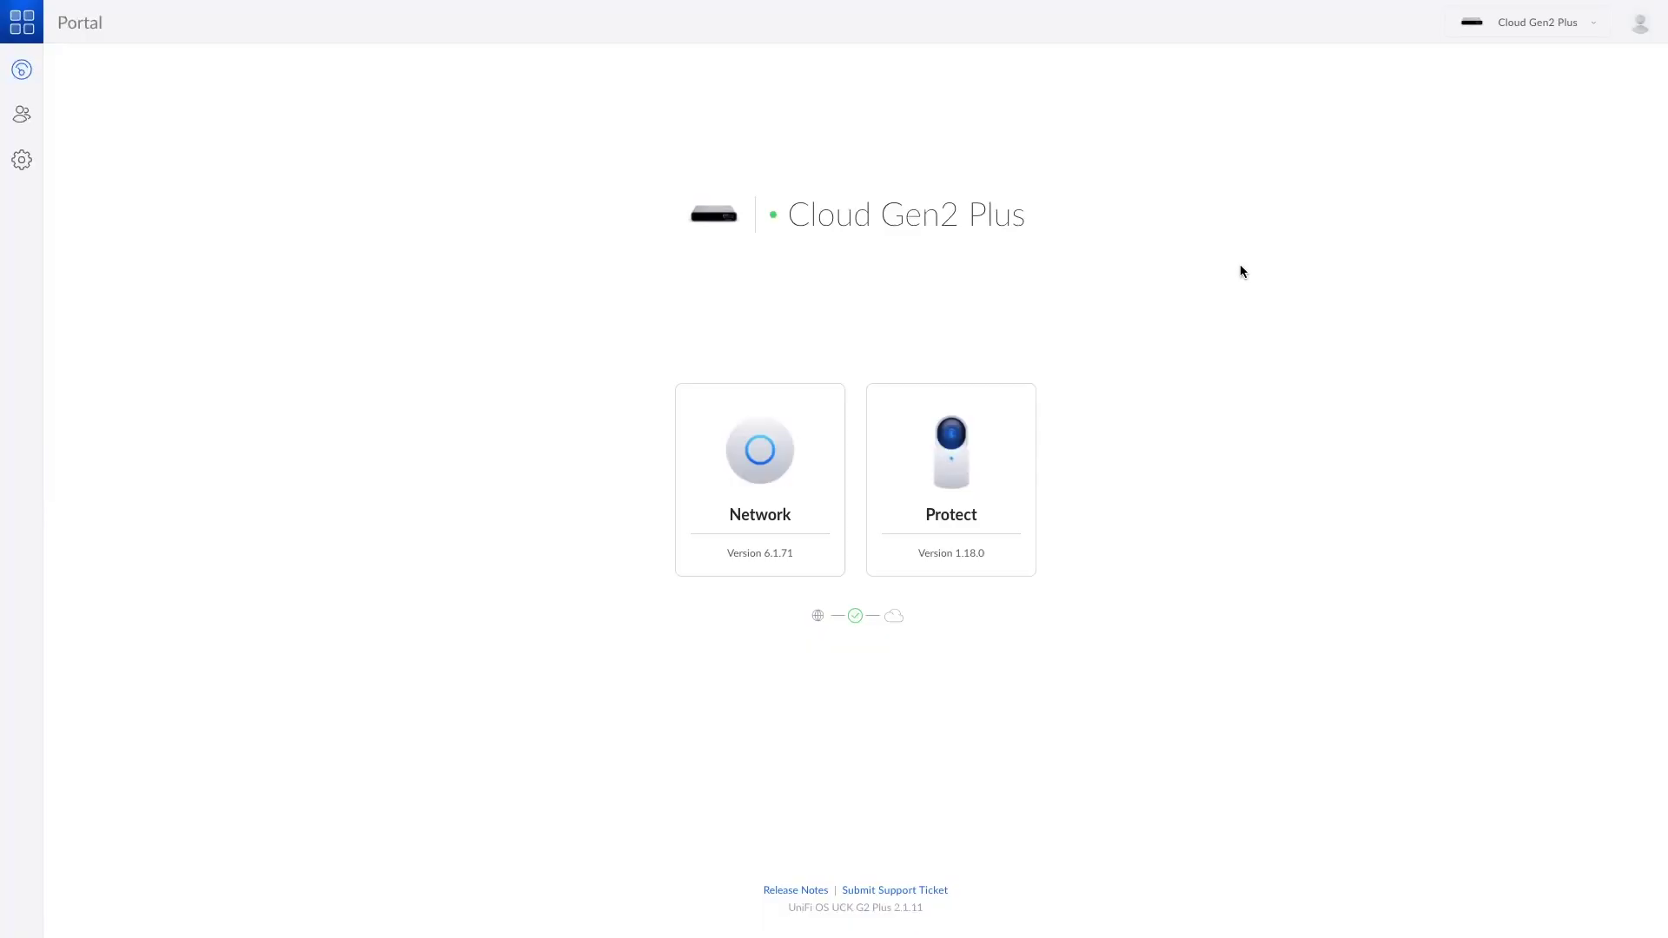
Step: Open the Cloud Gen2 Plus console's settings and view its firmware and app Updates page
drag(794, 225, 1020, 218)
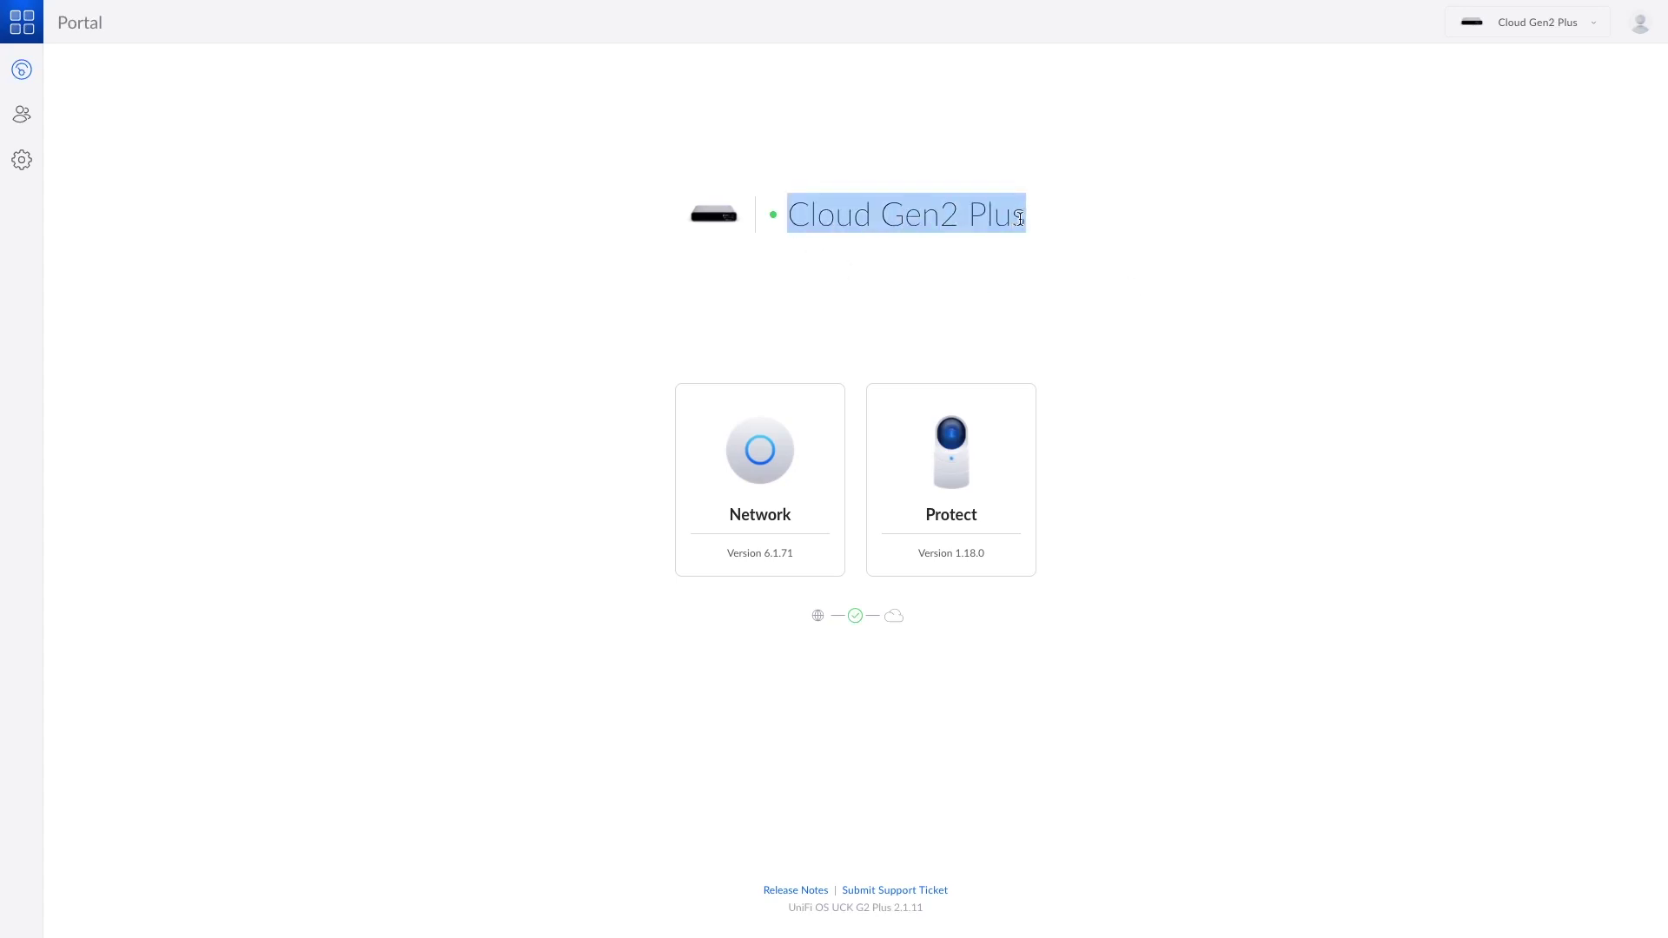
click(1097, 234)
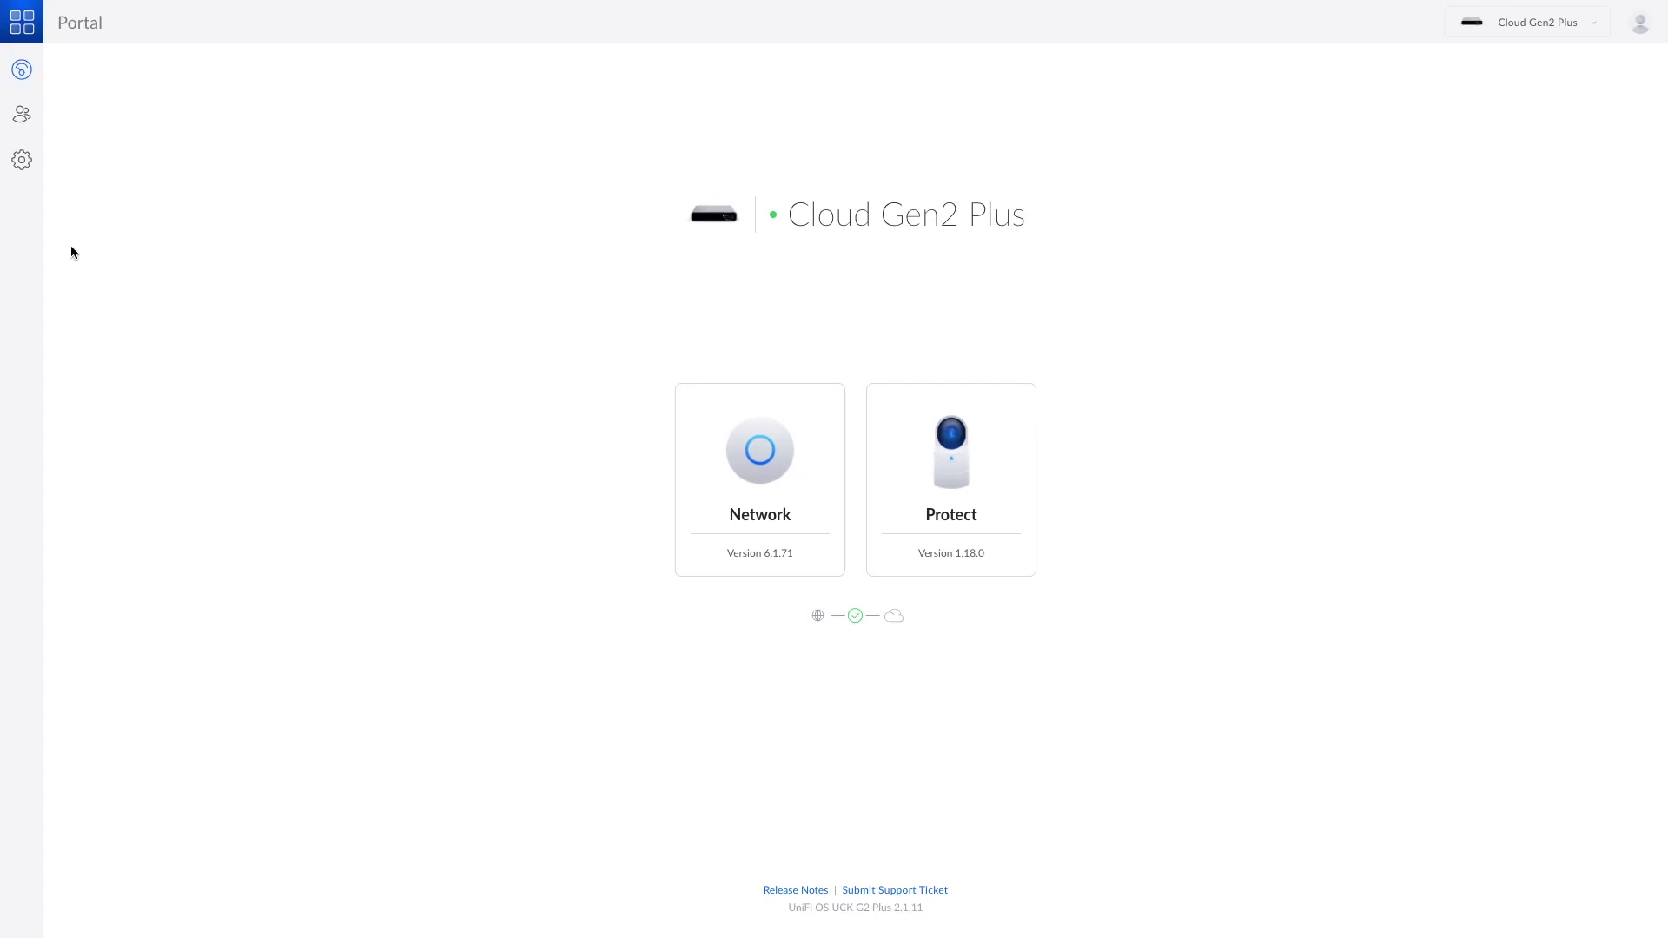
click(22, 161)
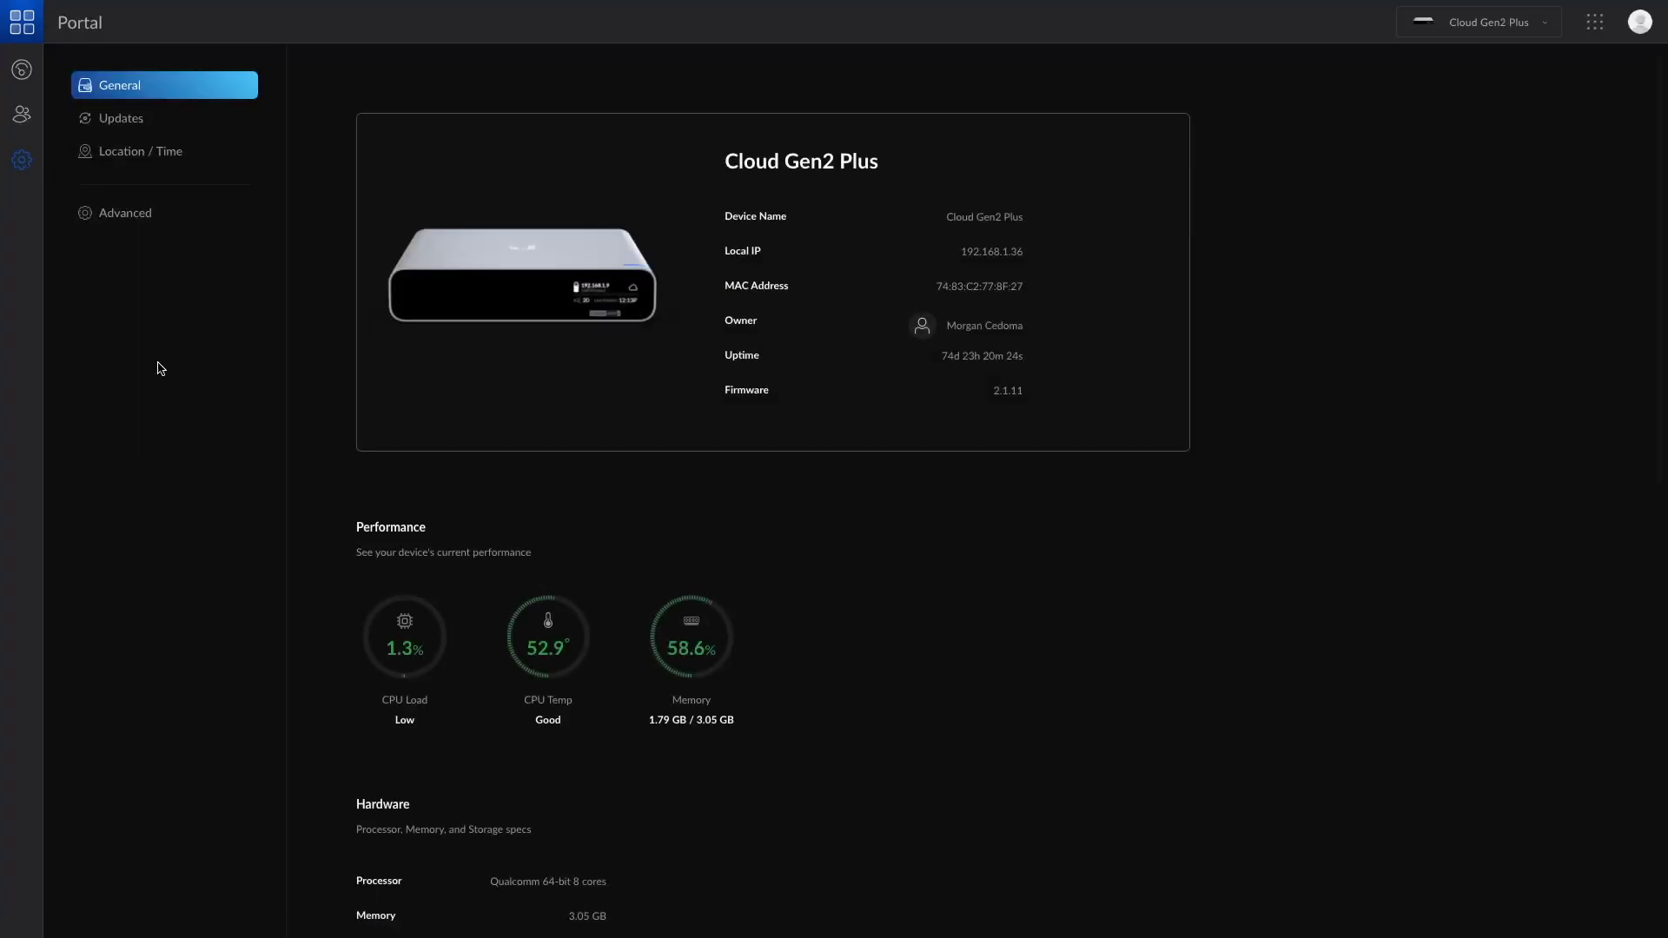
scroll(377, 397, down, 5)
scroll(212, 186, up, 5)
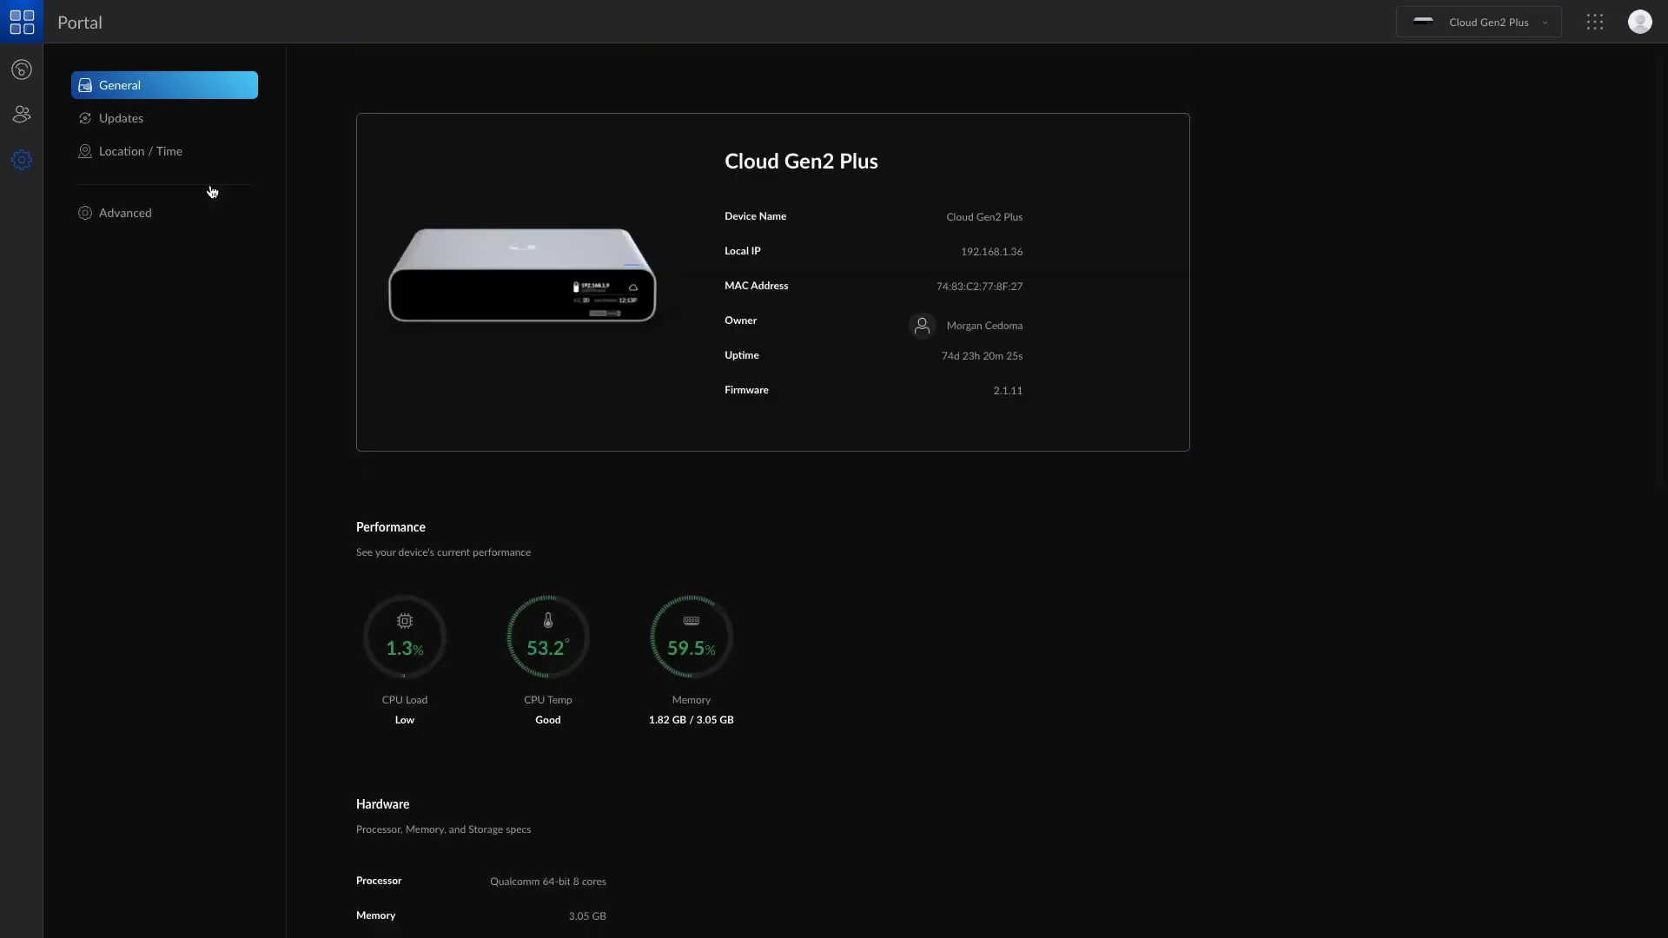
click(131, 129)
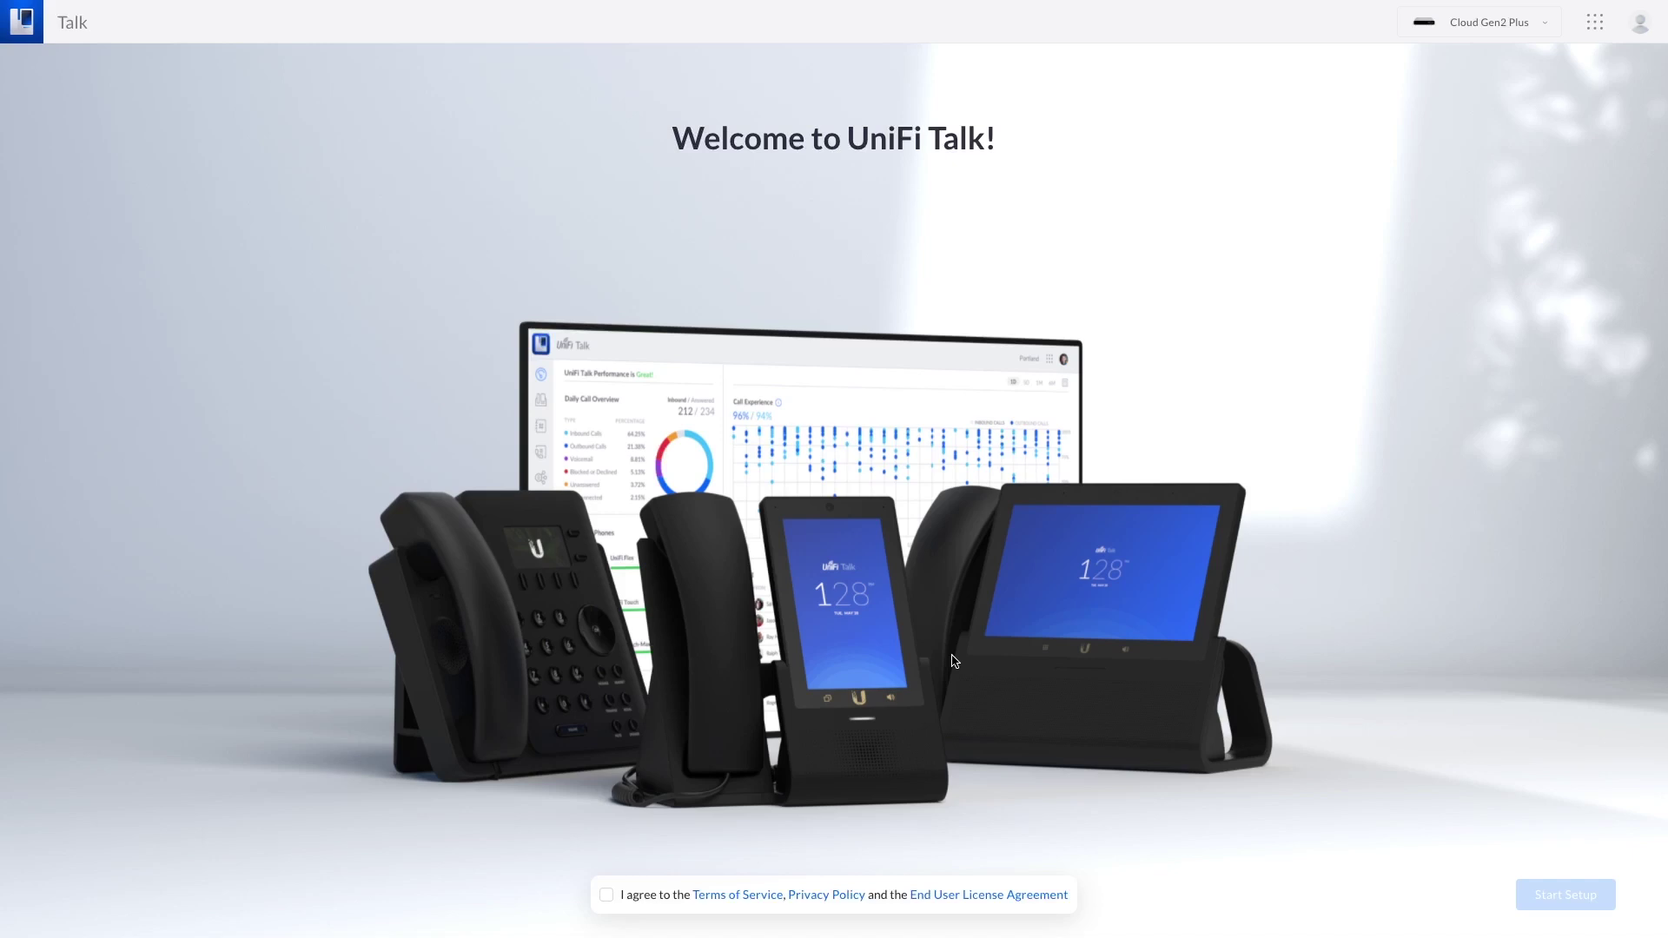
Step: Accept the terms and start Talk setup, then return to the console list when no phones are found
click(606, 895)
click(1595, 903)
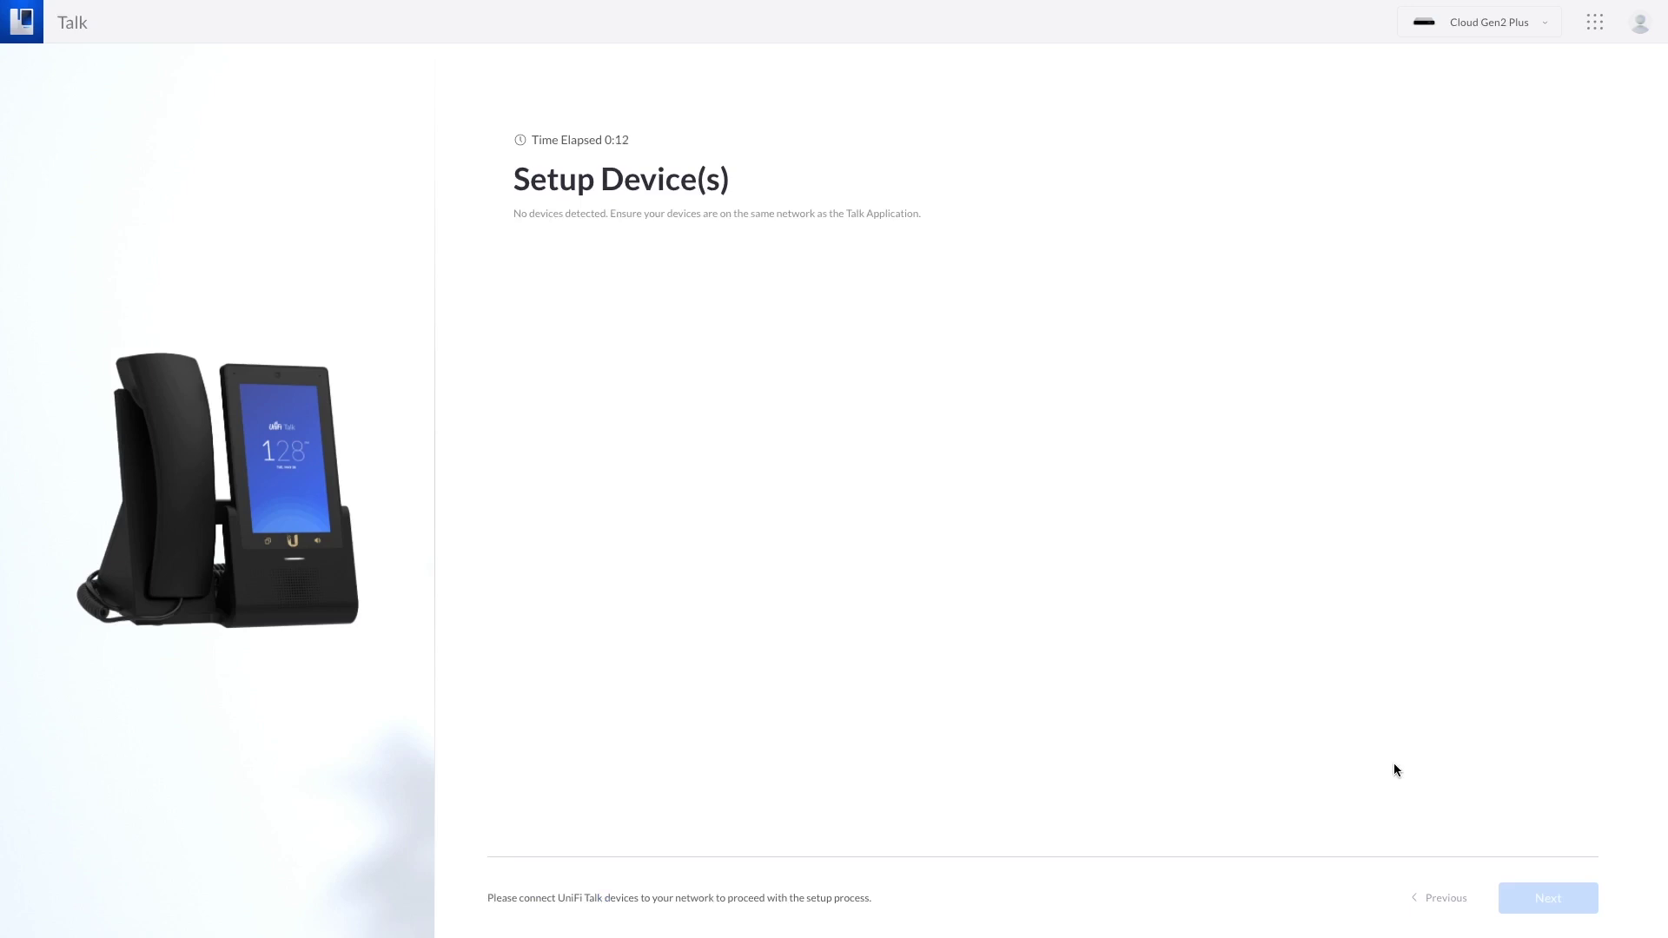
mouse_move(518, 178)
mouse_down()
mouse_move(748, 183)
mouse_move(516, 181)
mouse_up()
click(751, 184)
click(515, 181)
drag(516, 181, 733, 183)
click(732, 186)
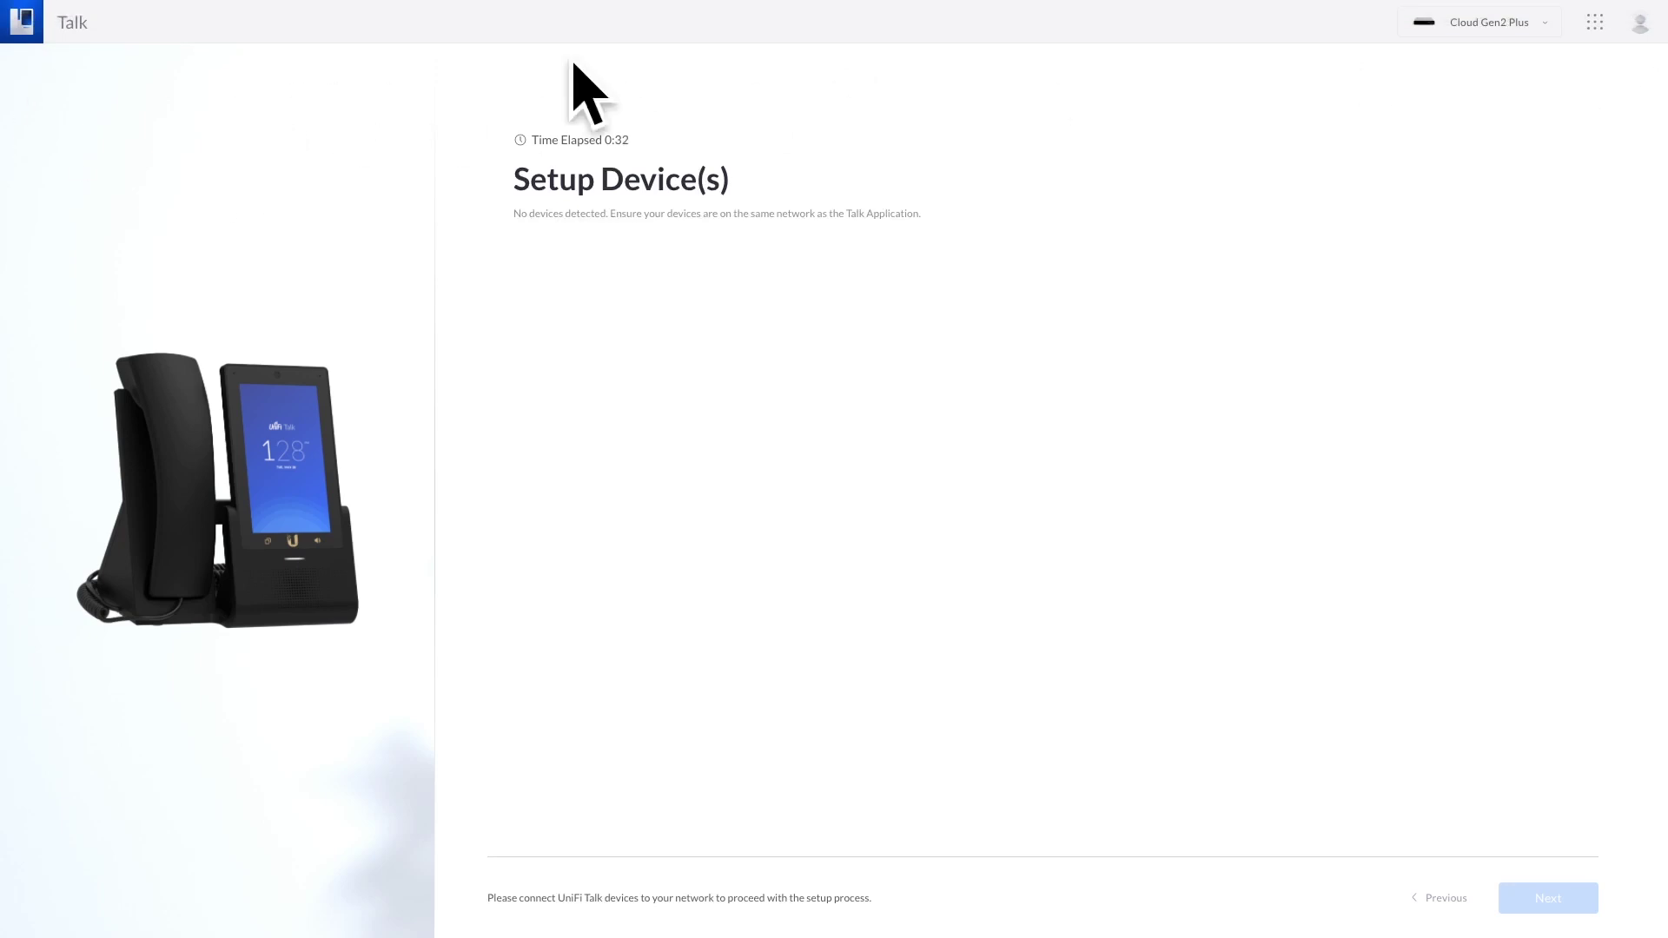
click(23, 32)
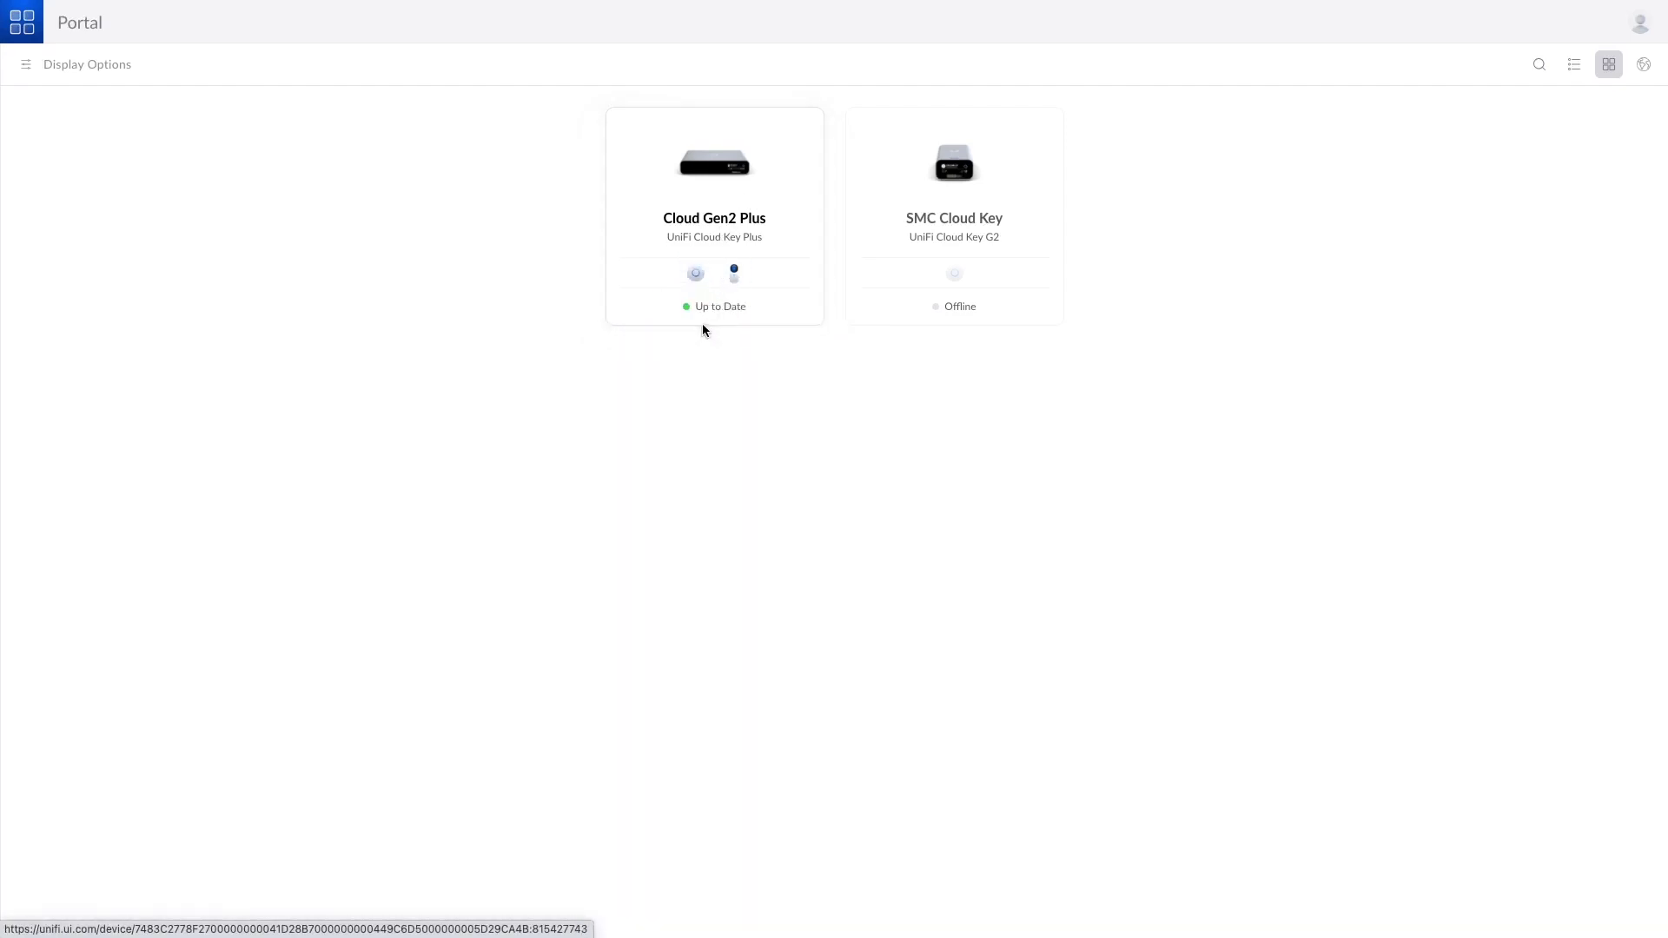
Step: Reopen the Cloud Gen2 Plus console and start UniFi Talk setup from the new phone prompt
click(695, 273)
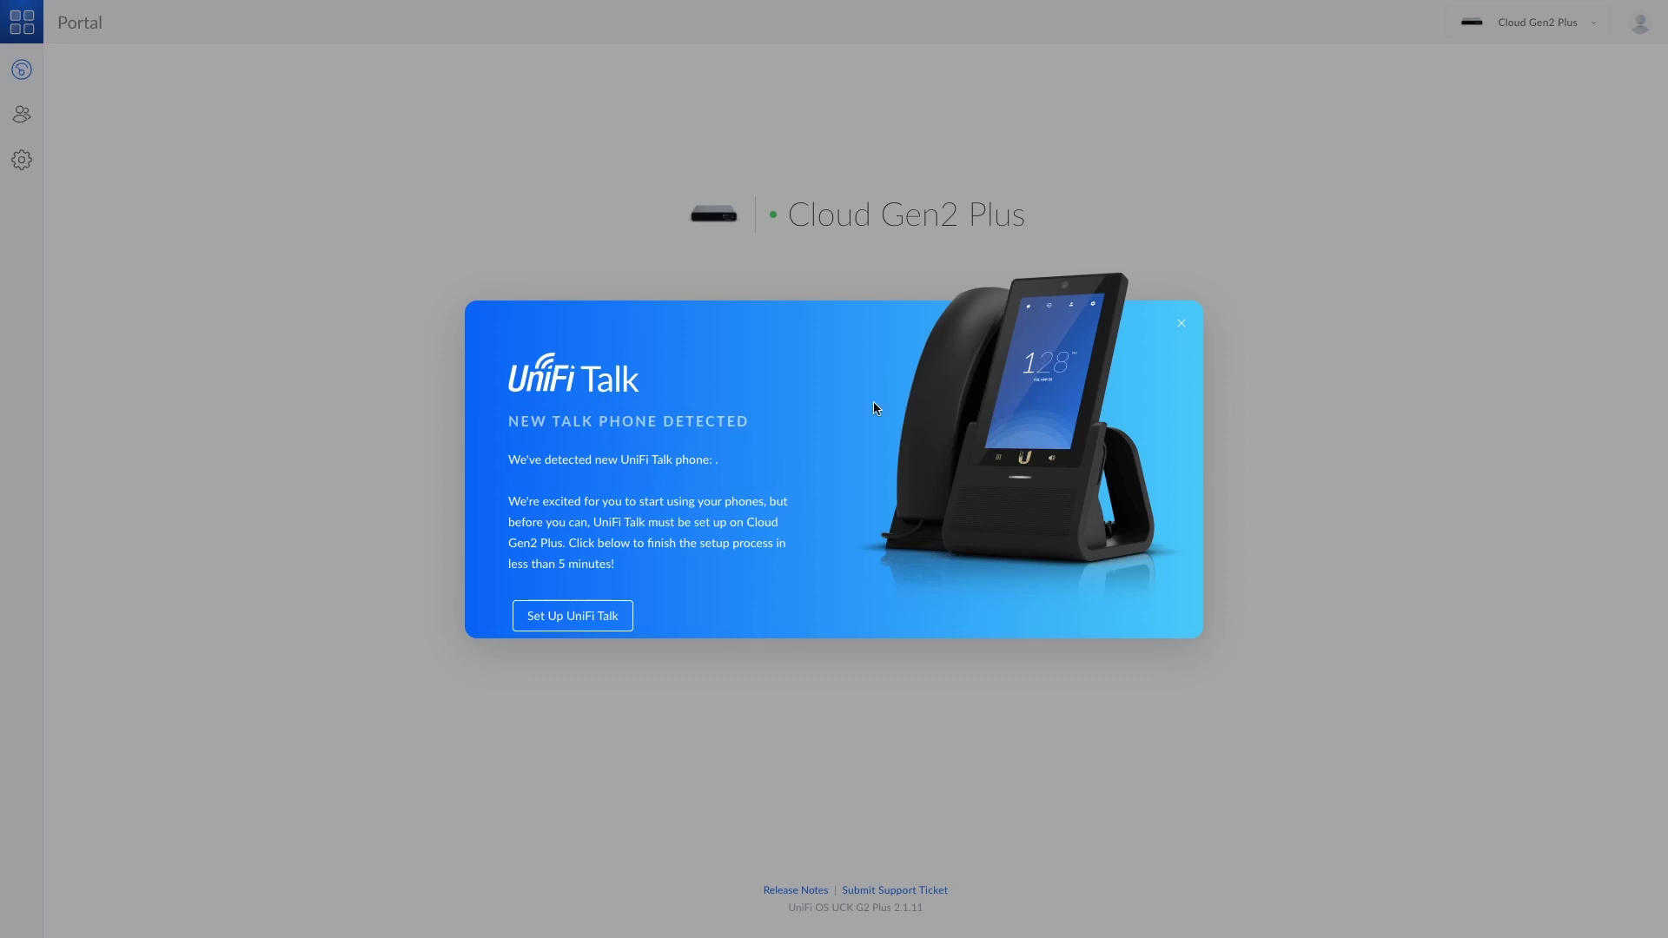
click(578, 612)
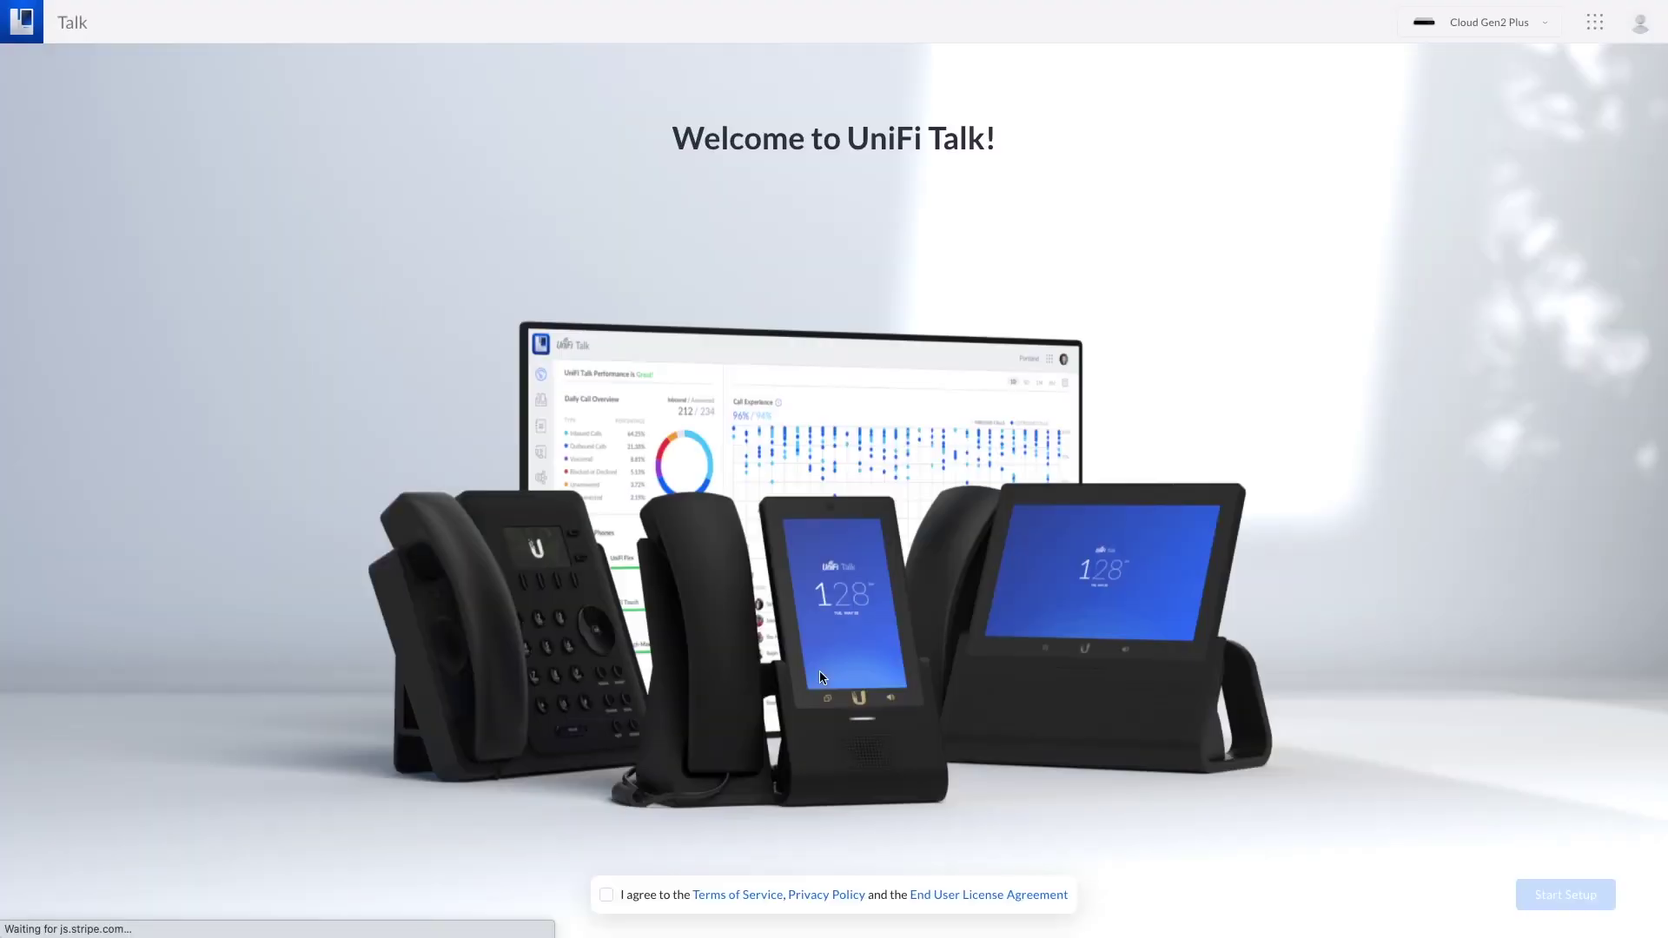
Step: Accept the terms, start setup, and assign the first UTP-Flex phone to a newly created user
click(606, 895)
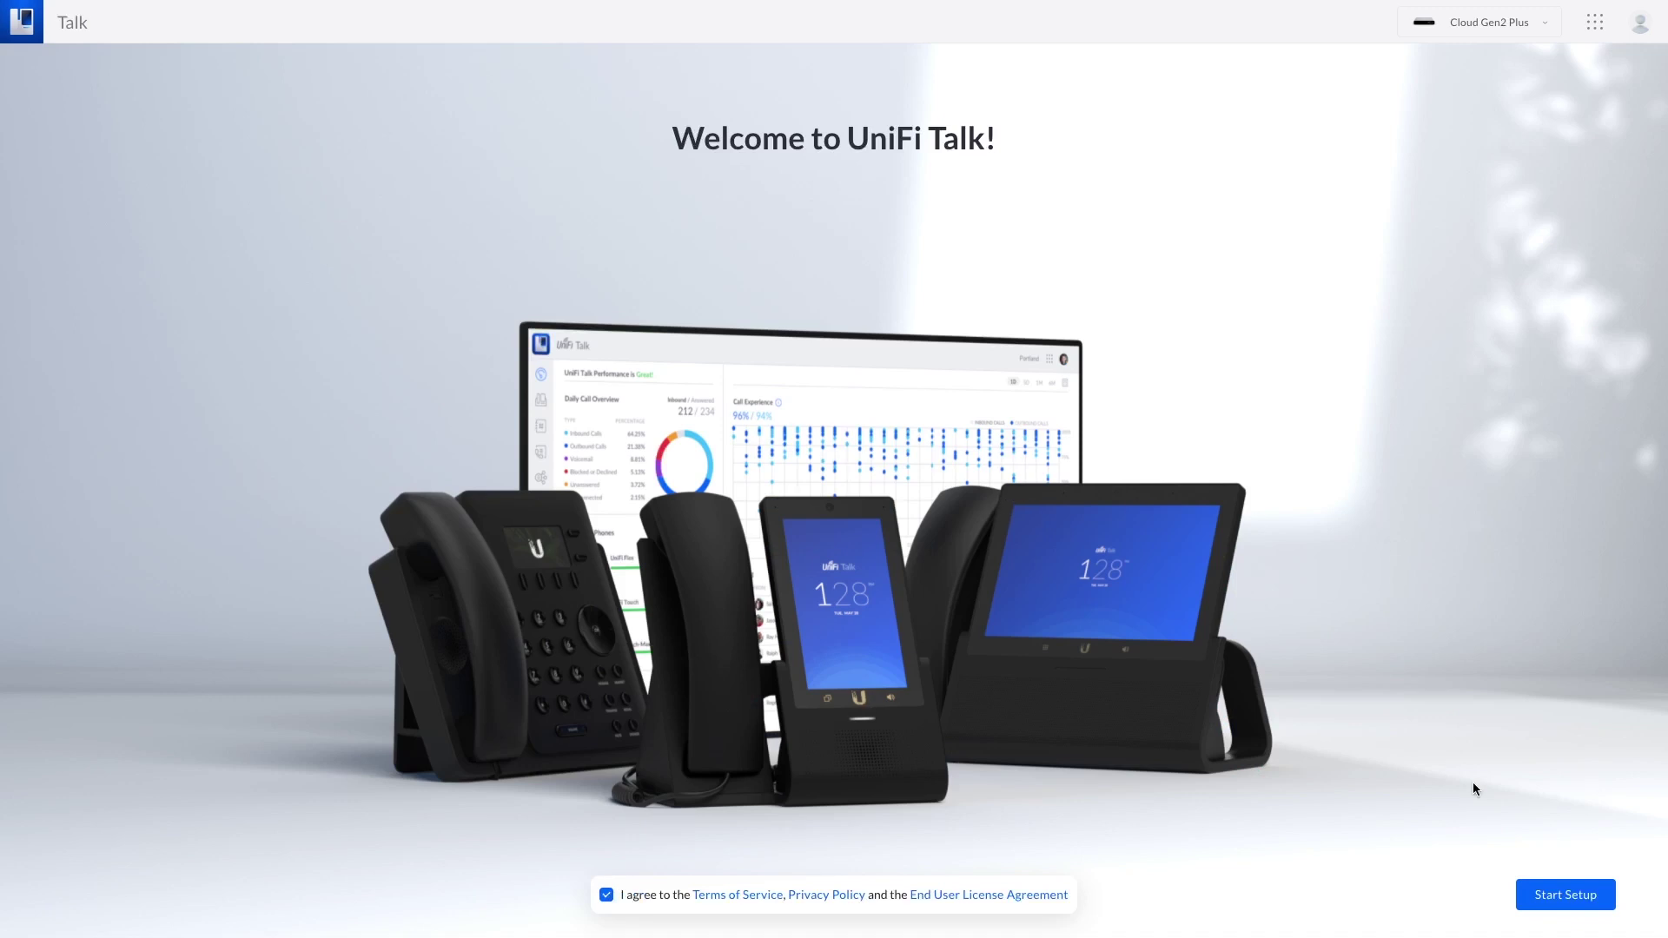
click(1565, 894)
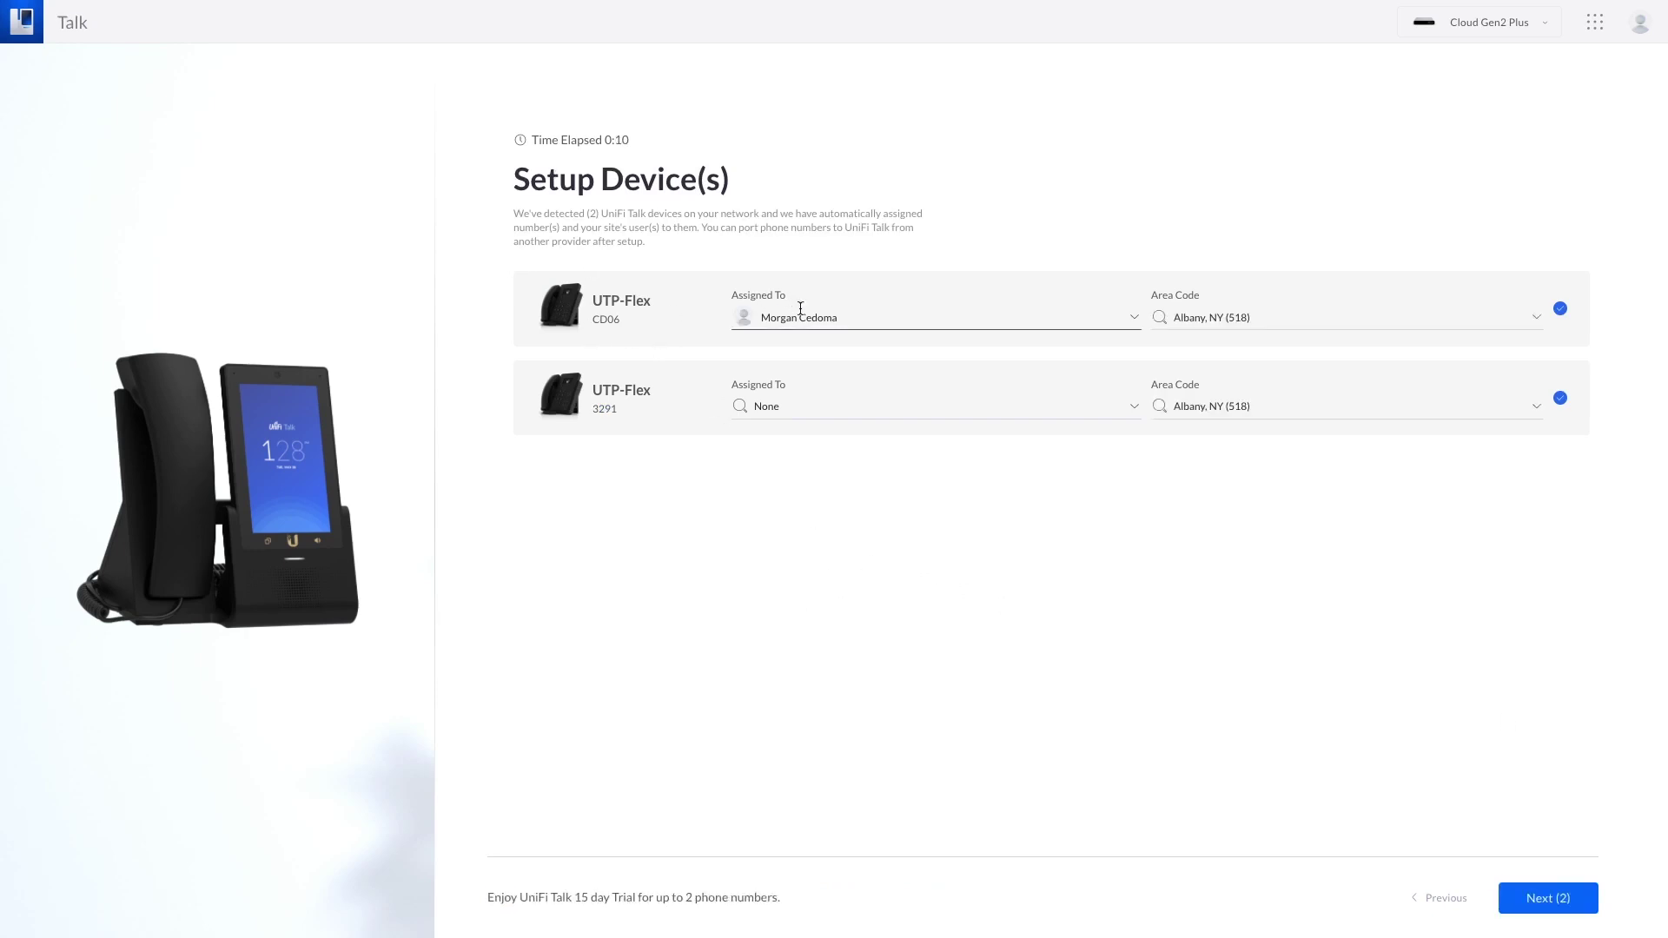
click(1129, 404)
click(785, 375)
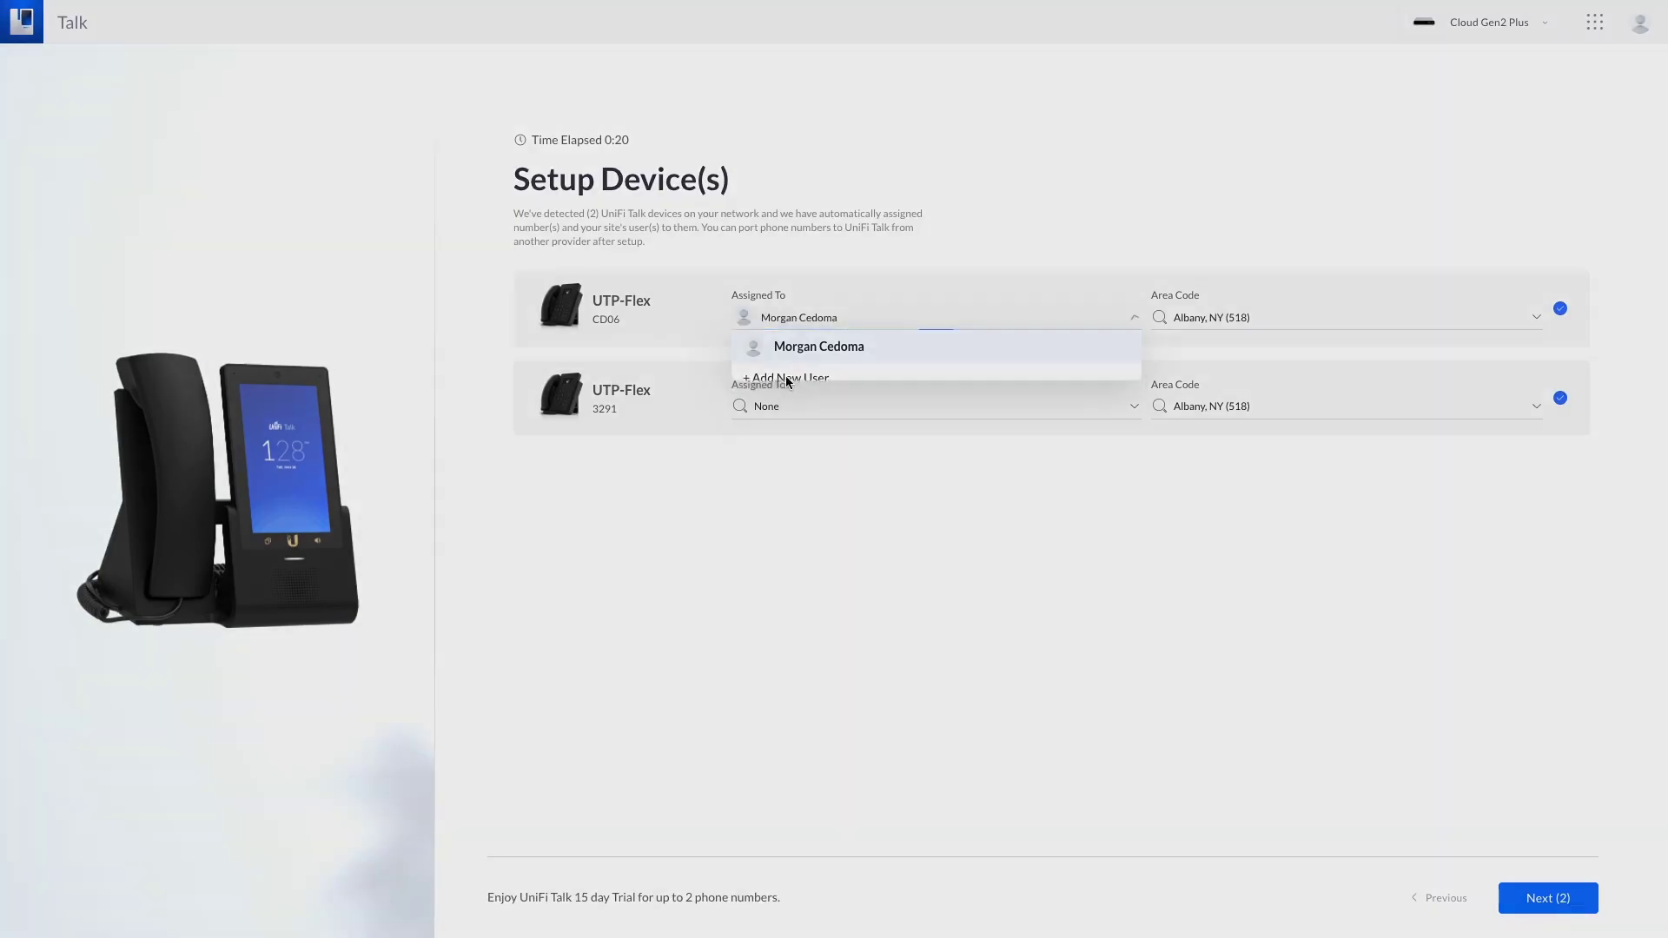
text(Tome)
key(Tab)
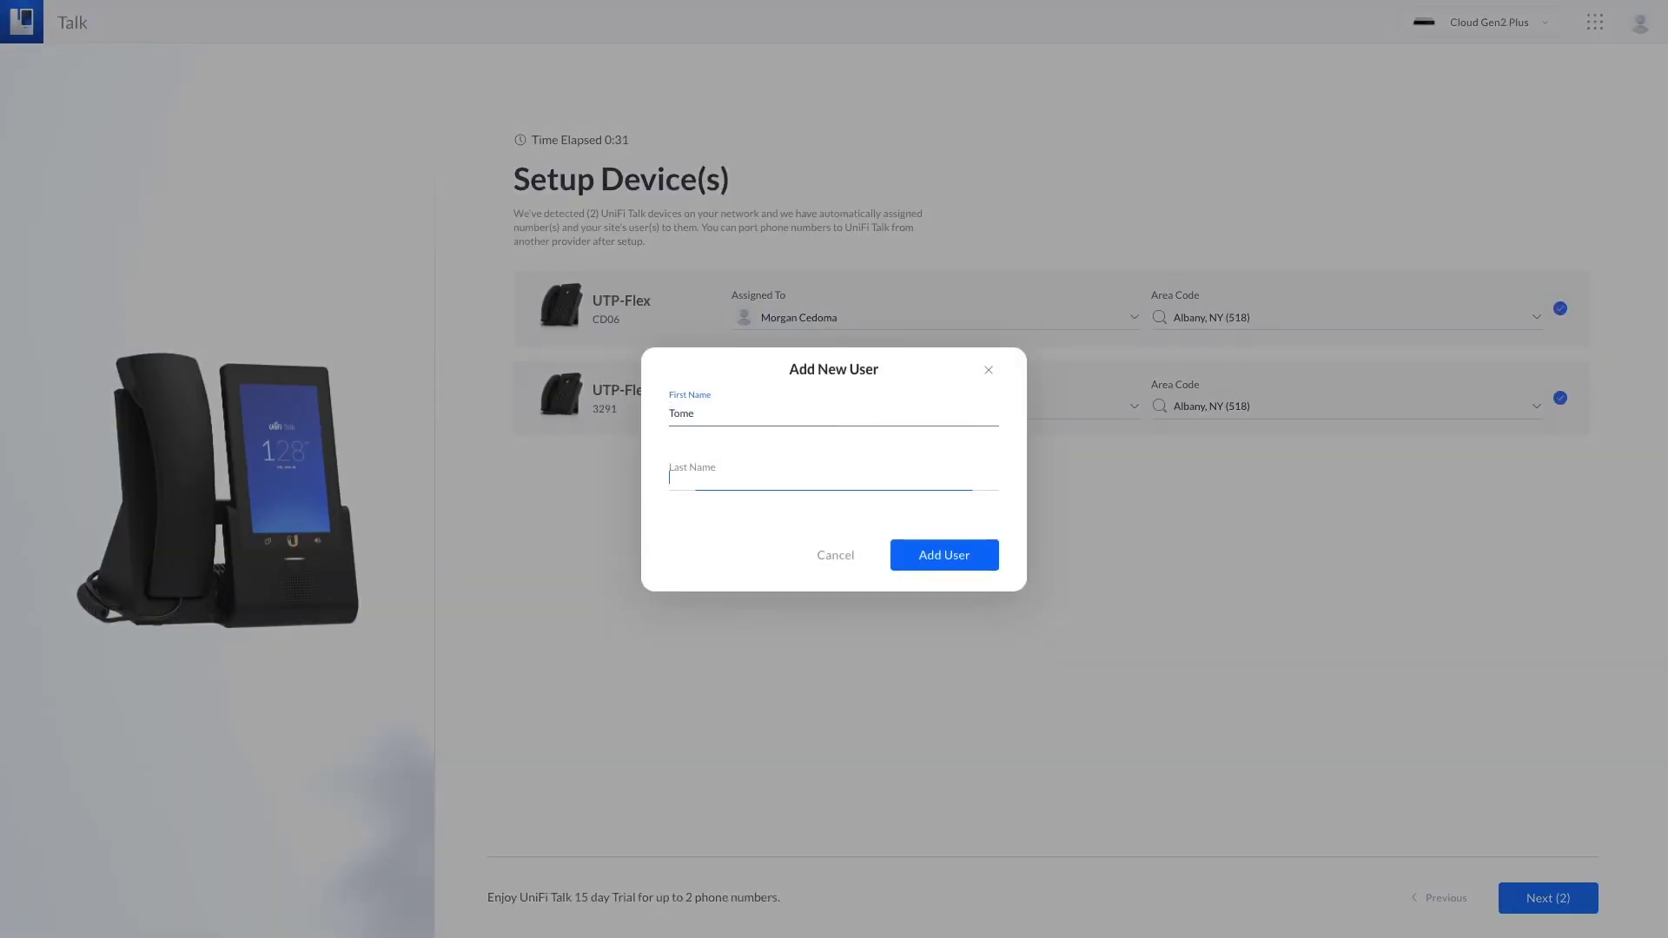
text(Jones)
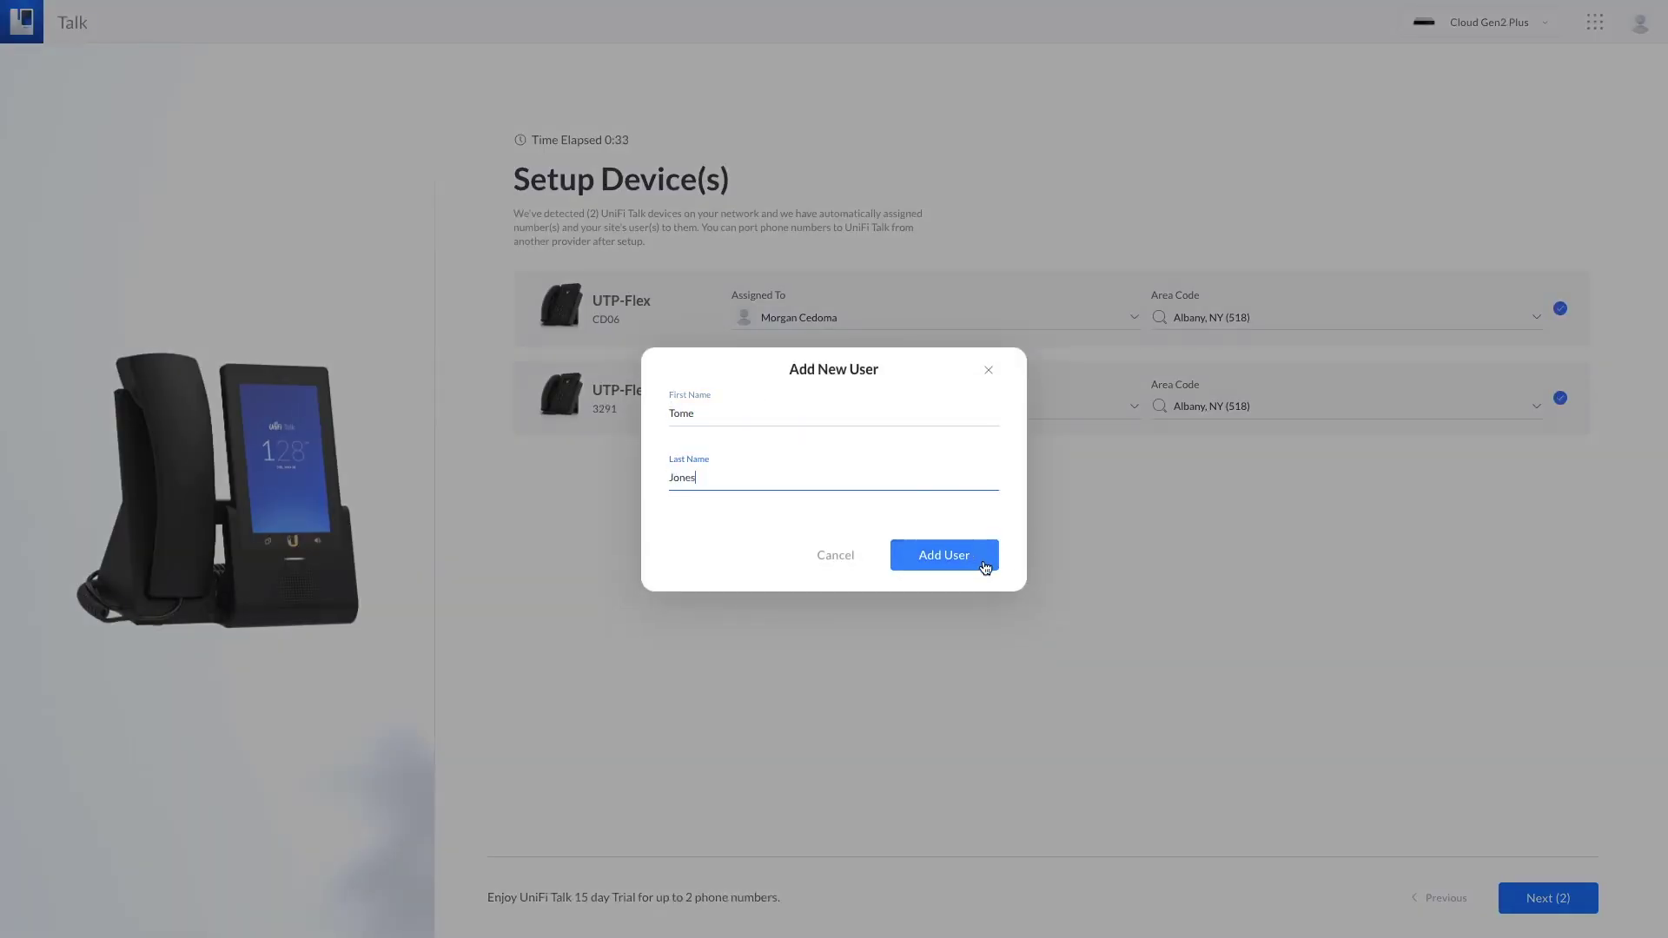
click(974, 555)
Step: Assign the second UTP-Flex phone to another newly created user
click(848, 405)
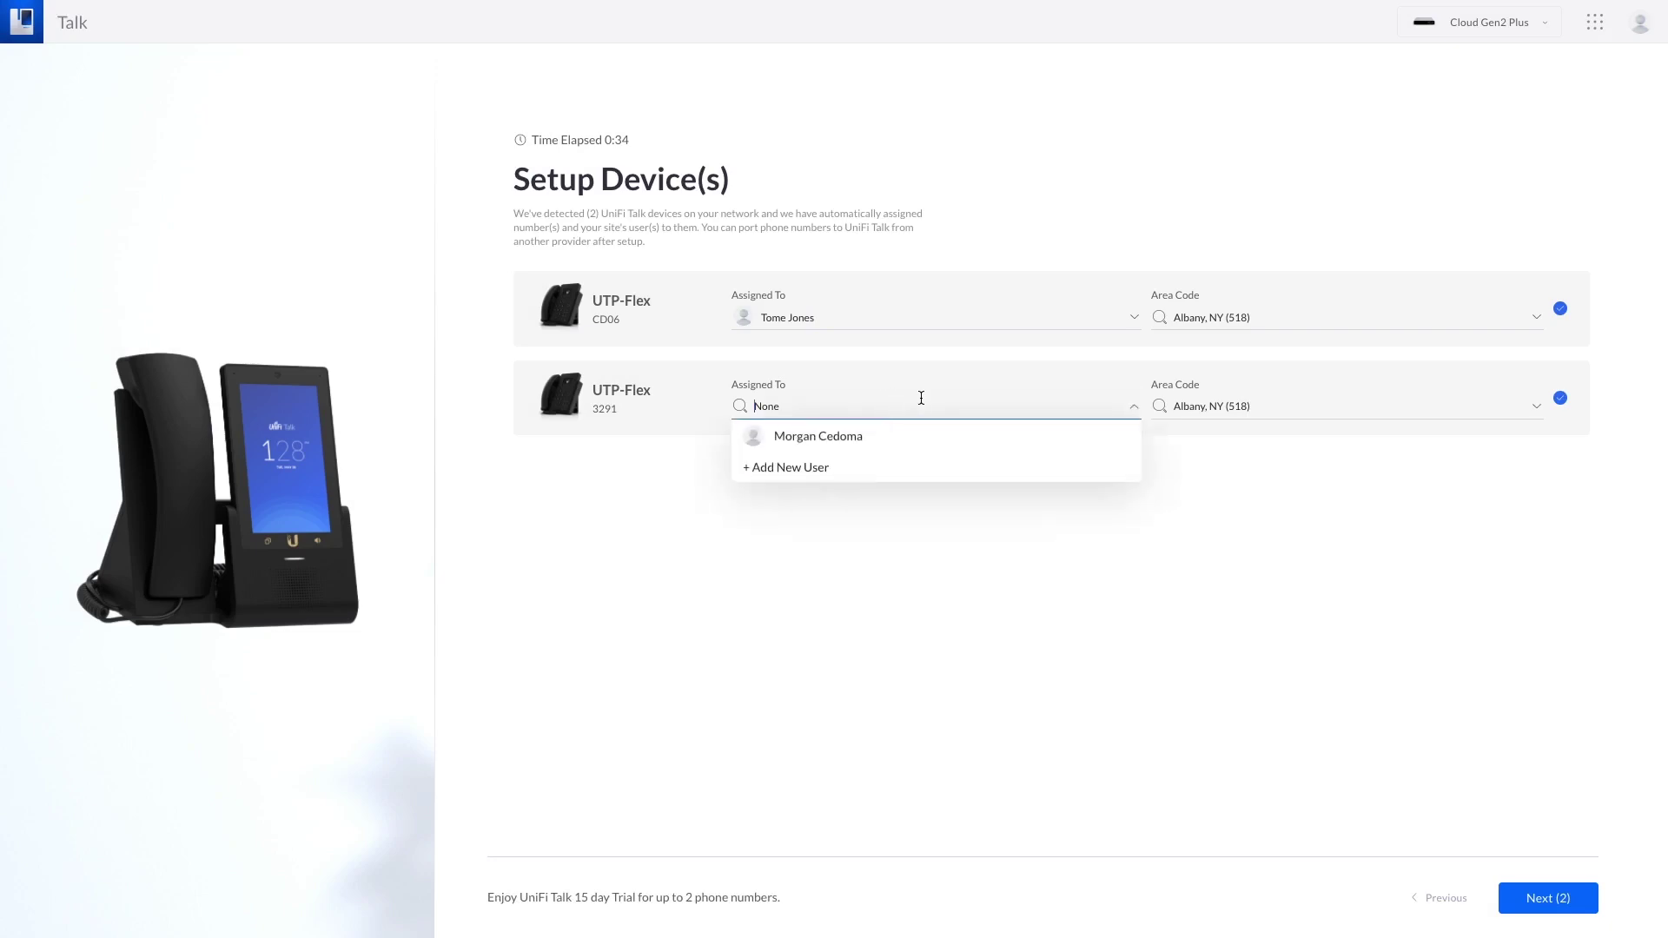
click(807, 463)
click(693, 416)
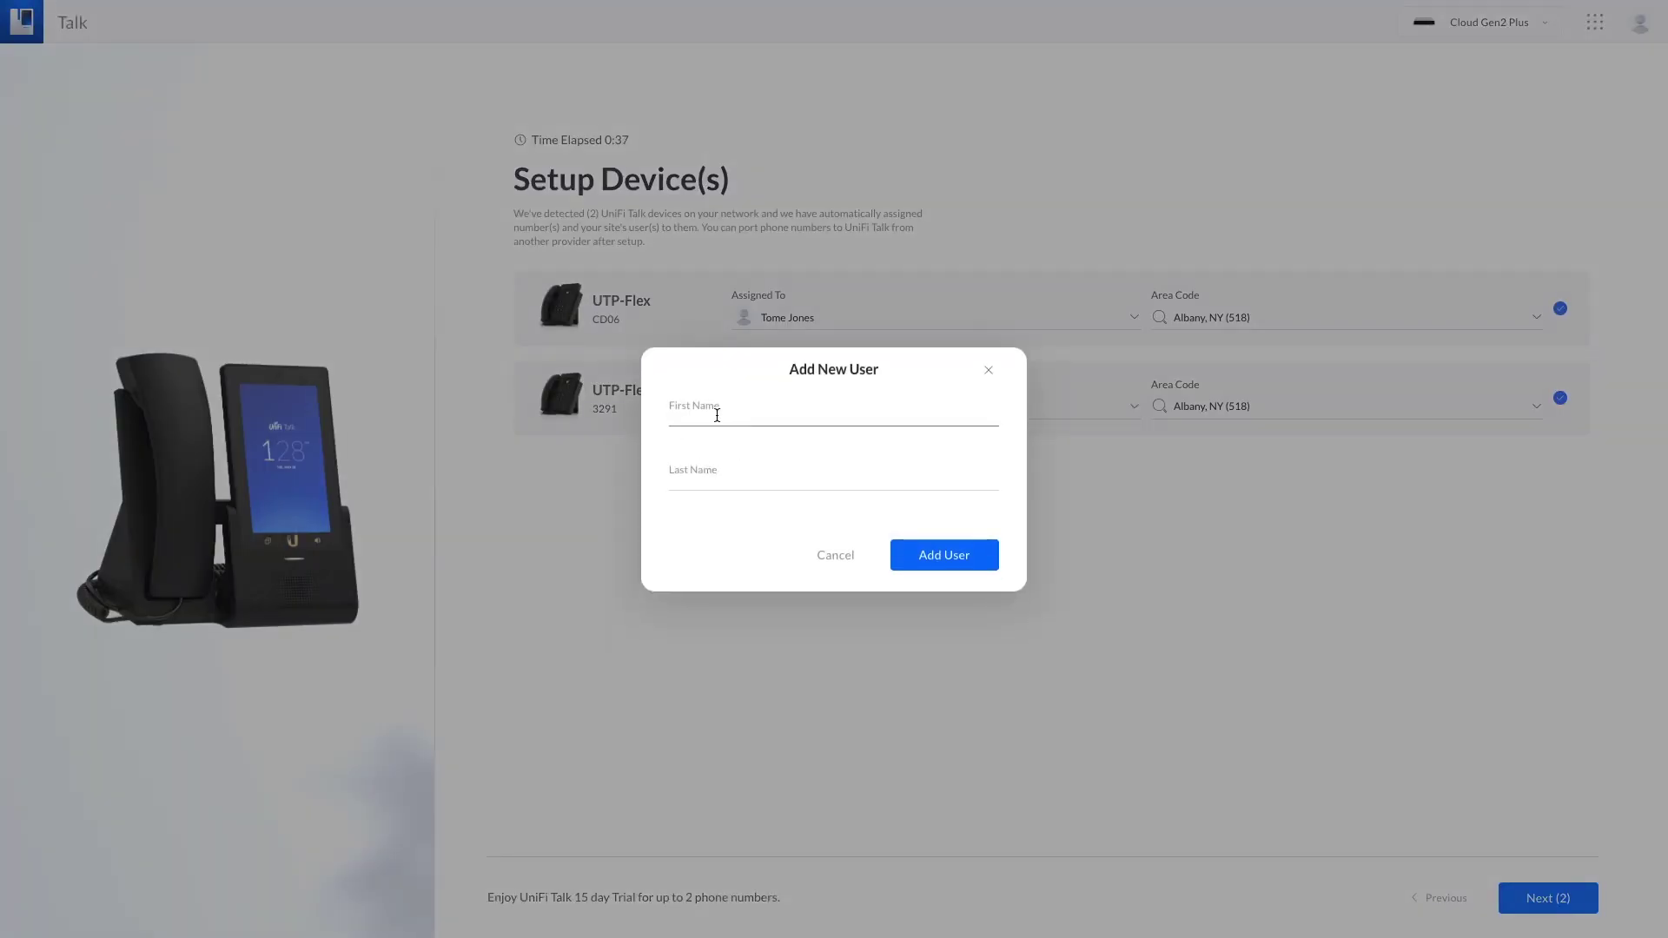
text(Tom)
key(Tab)
text(P)
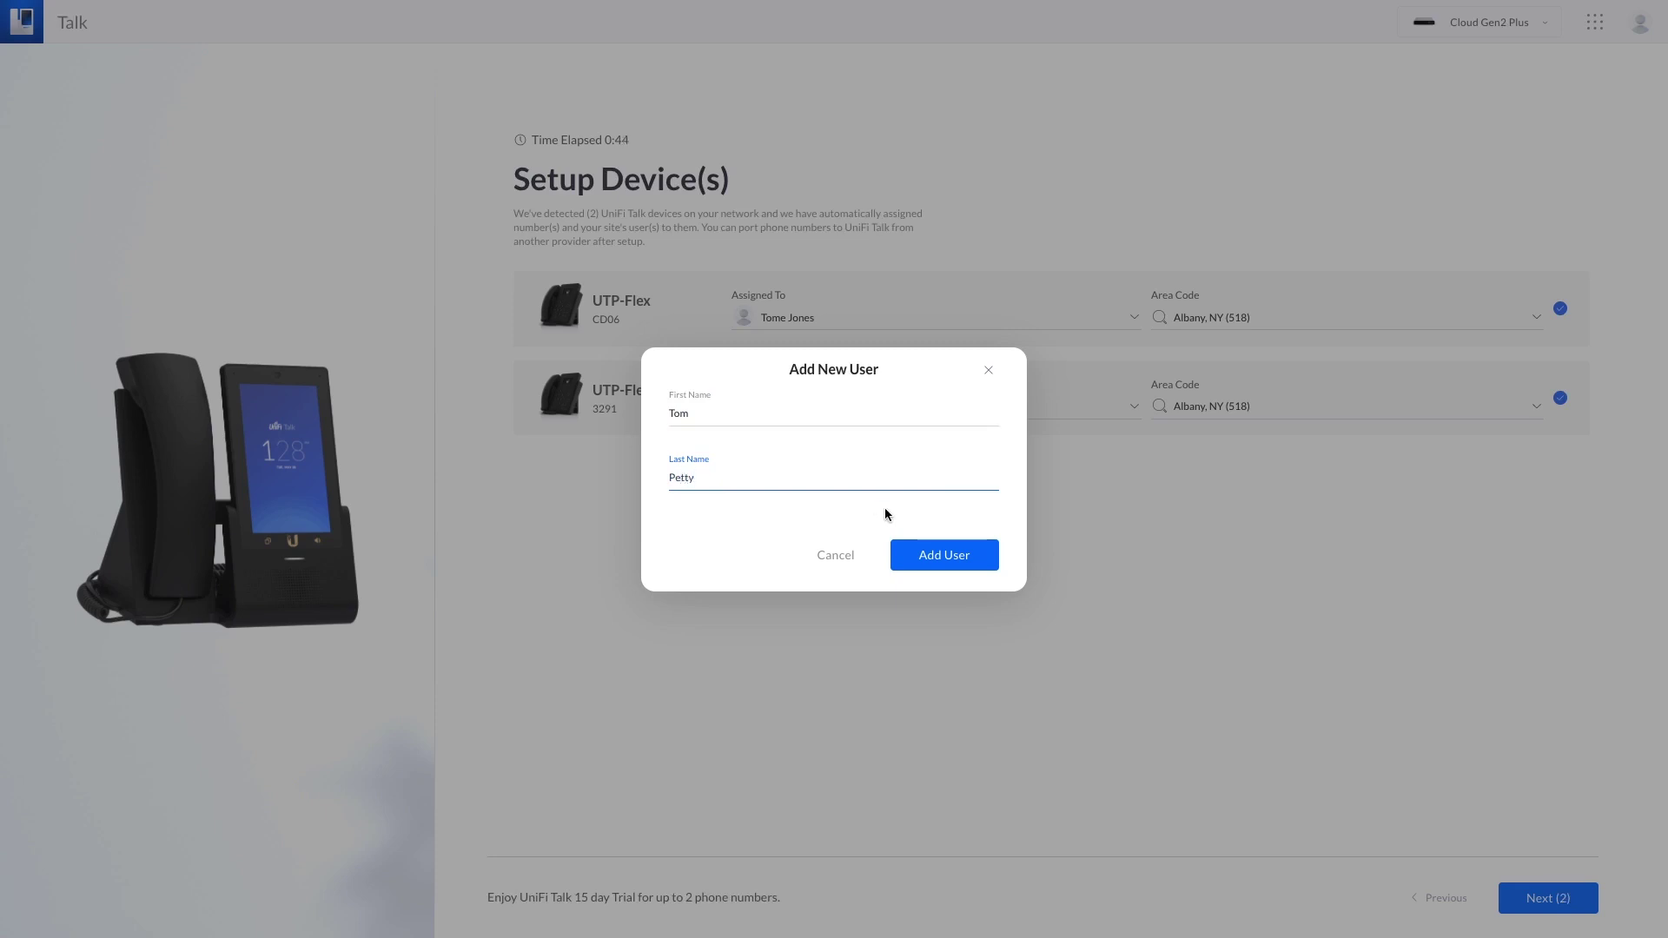
click(961, 562)
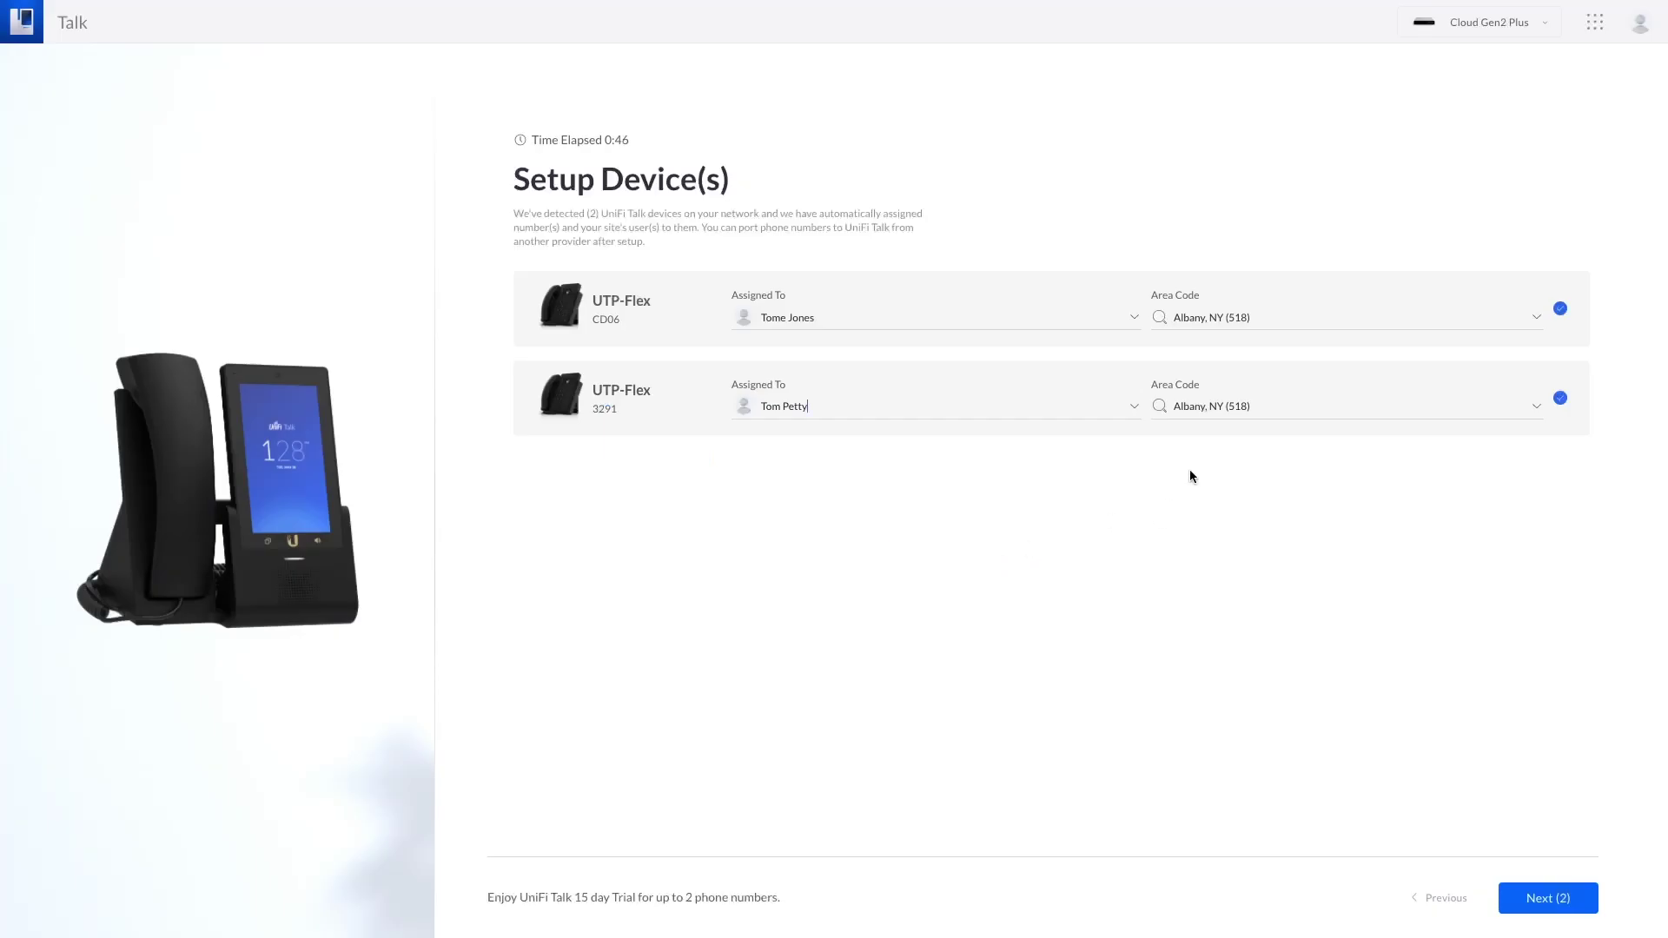
click(1251, 317)
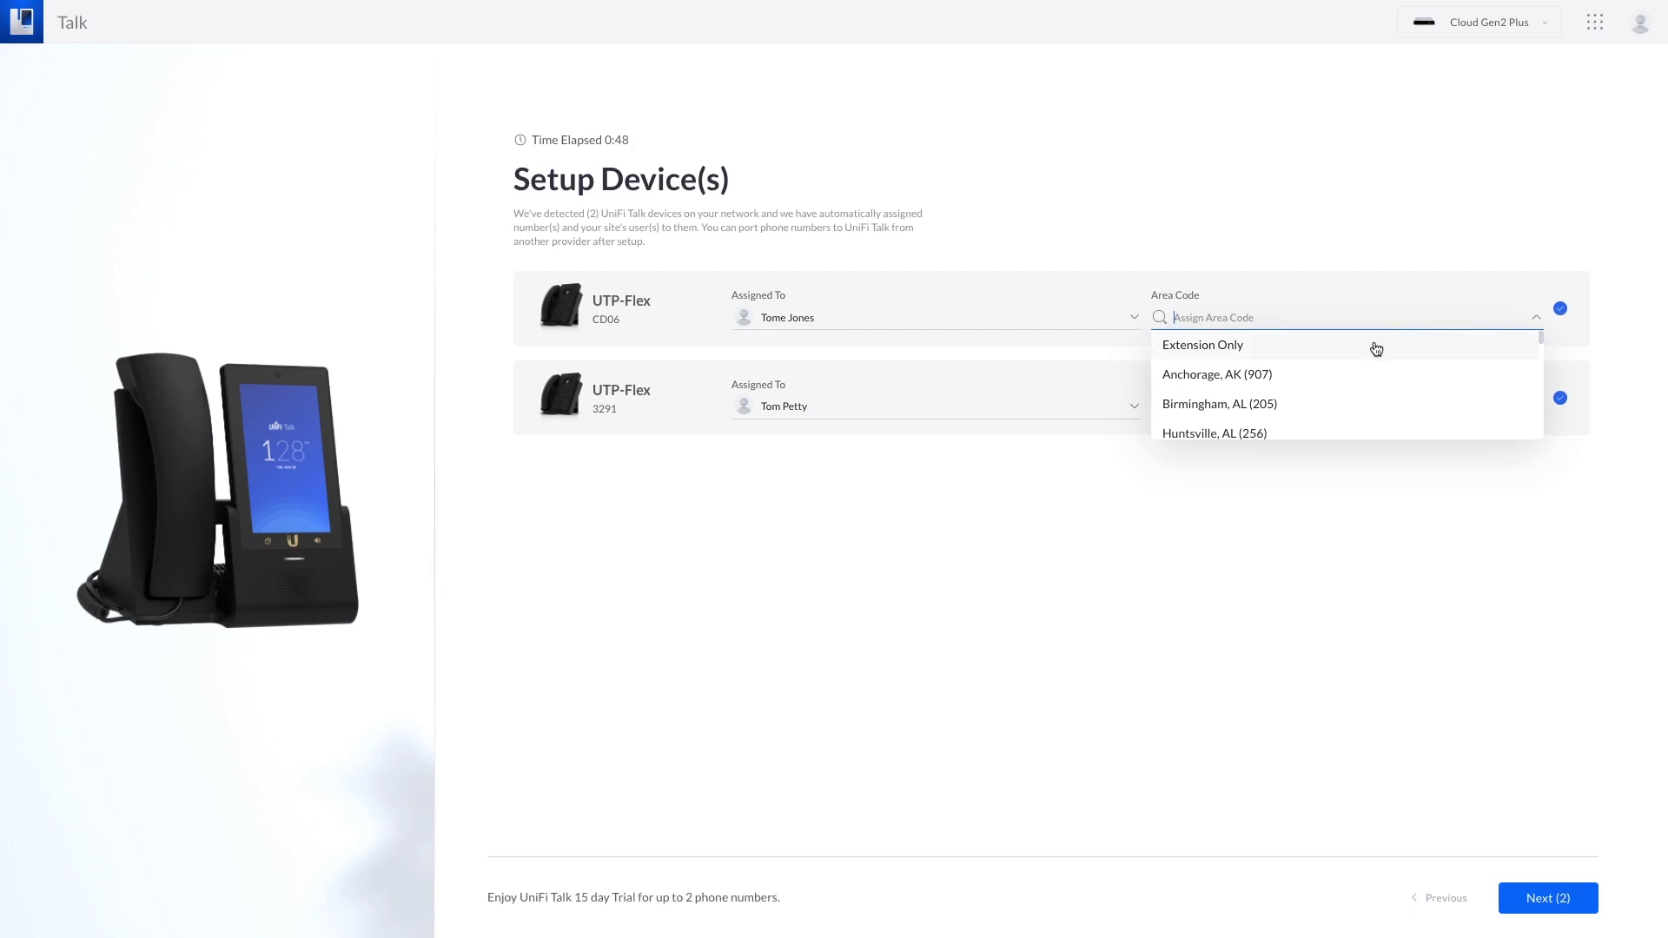
Step: Set the area code of both phones to Extension Only
scroll(1256, 375, down, 5)
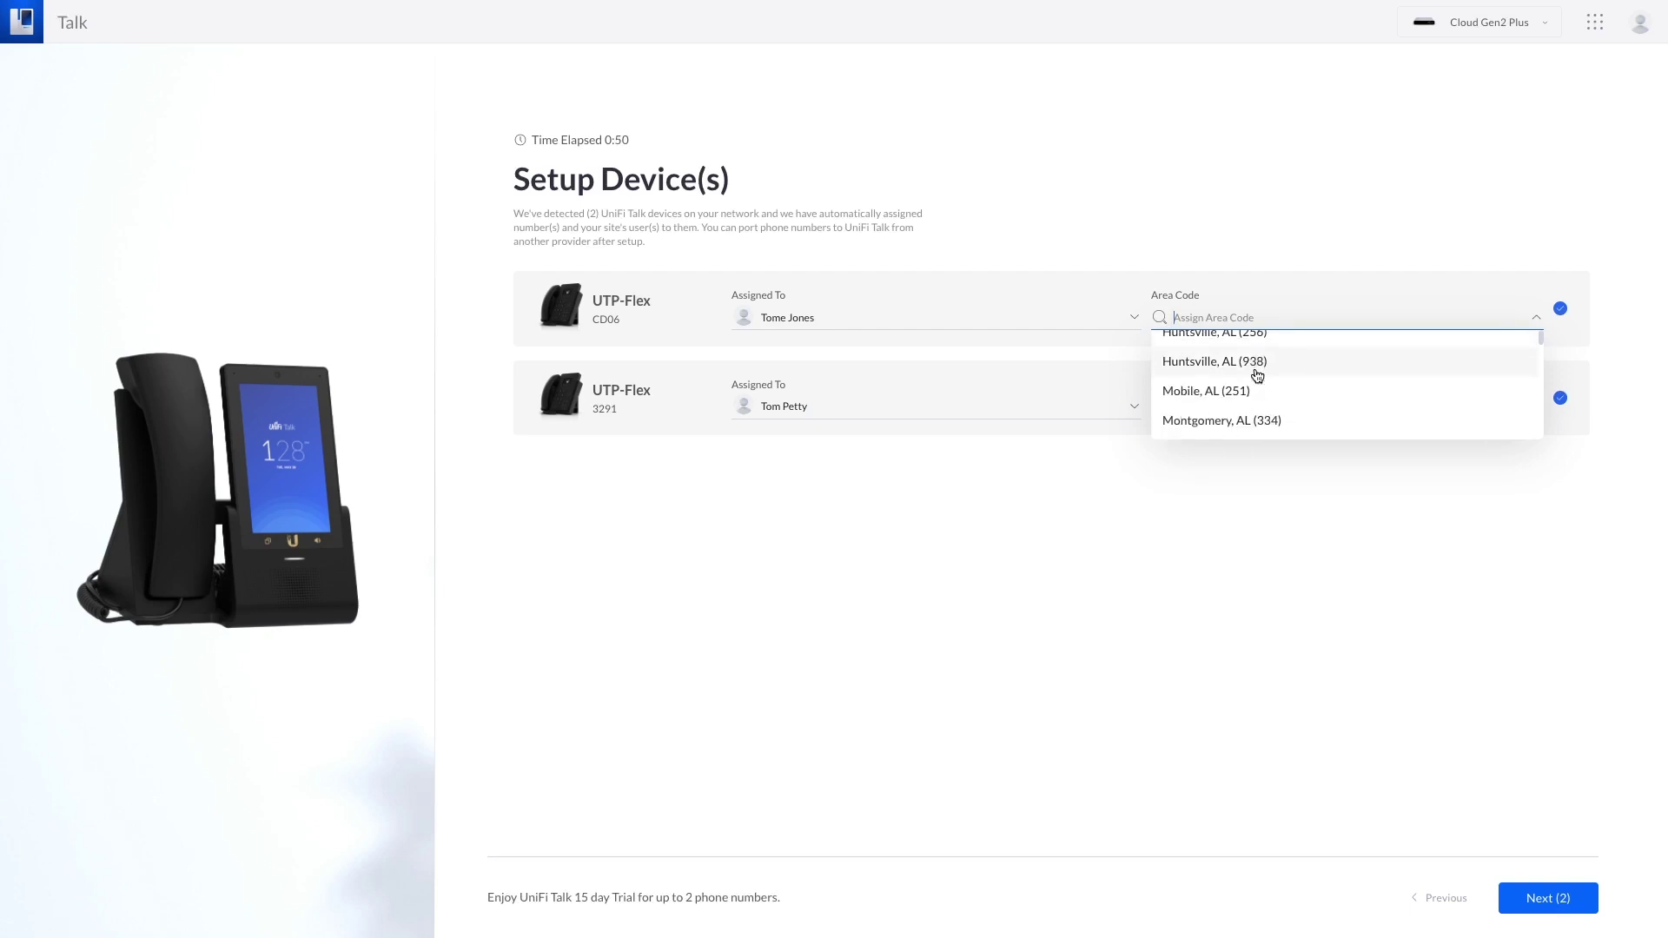
scroll(1257, 369, up, 5)
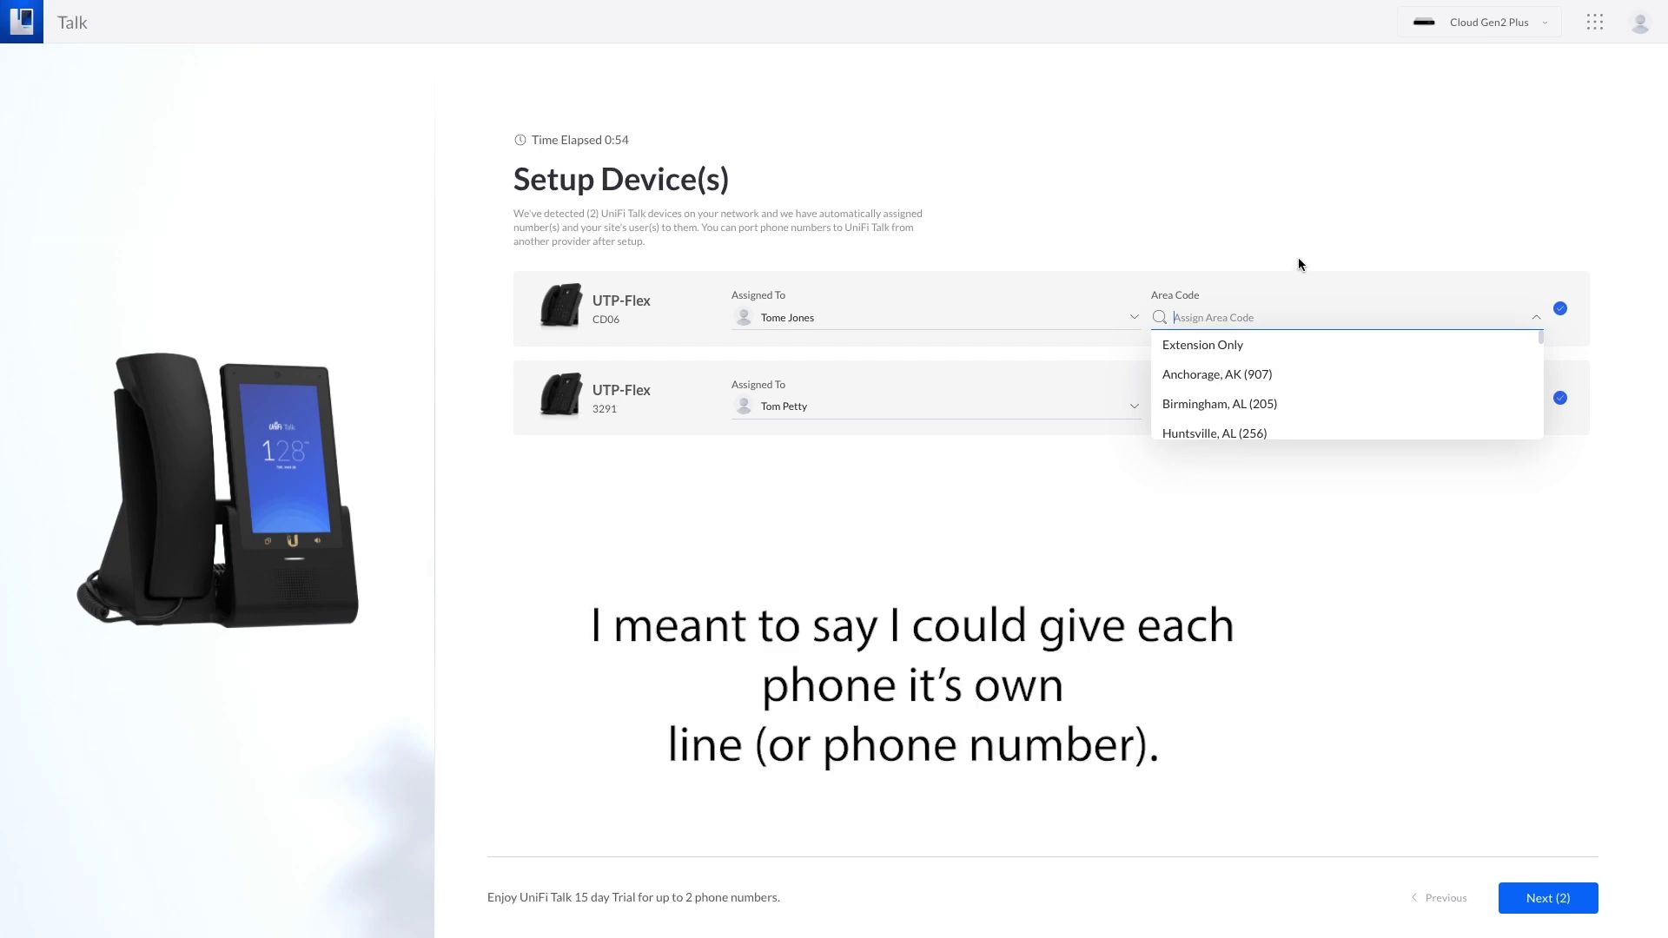
click(1234, 347)
click(1216, 406)
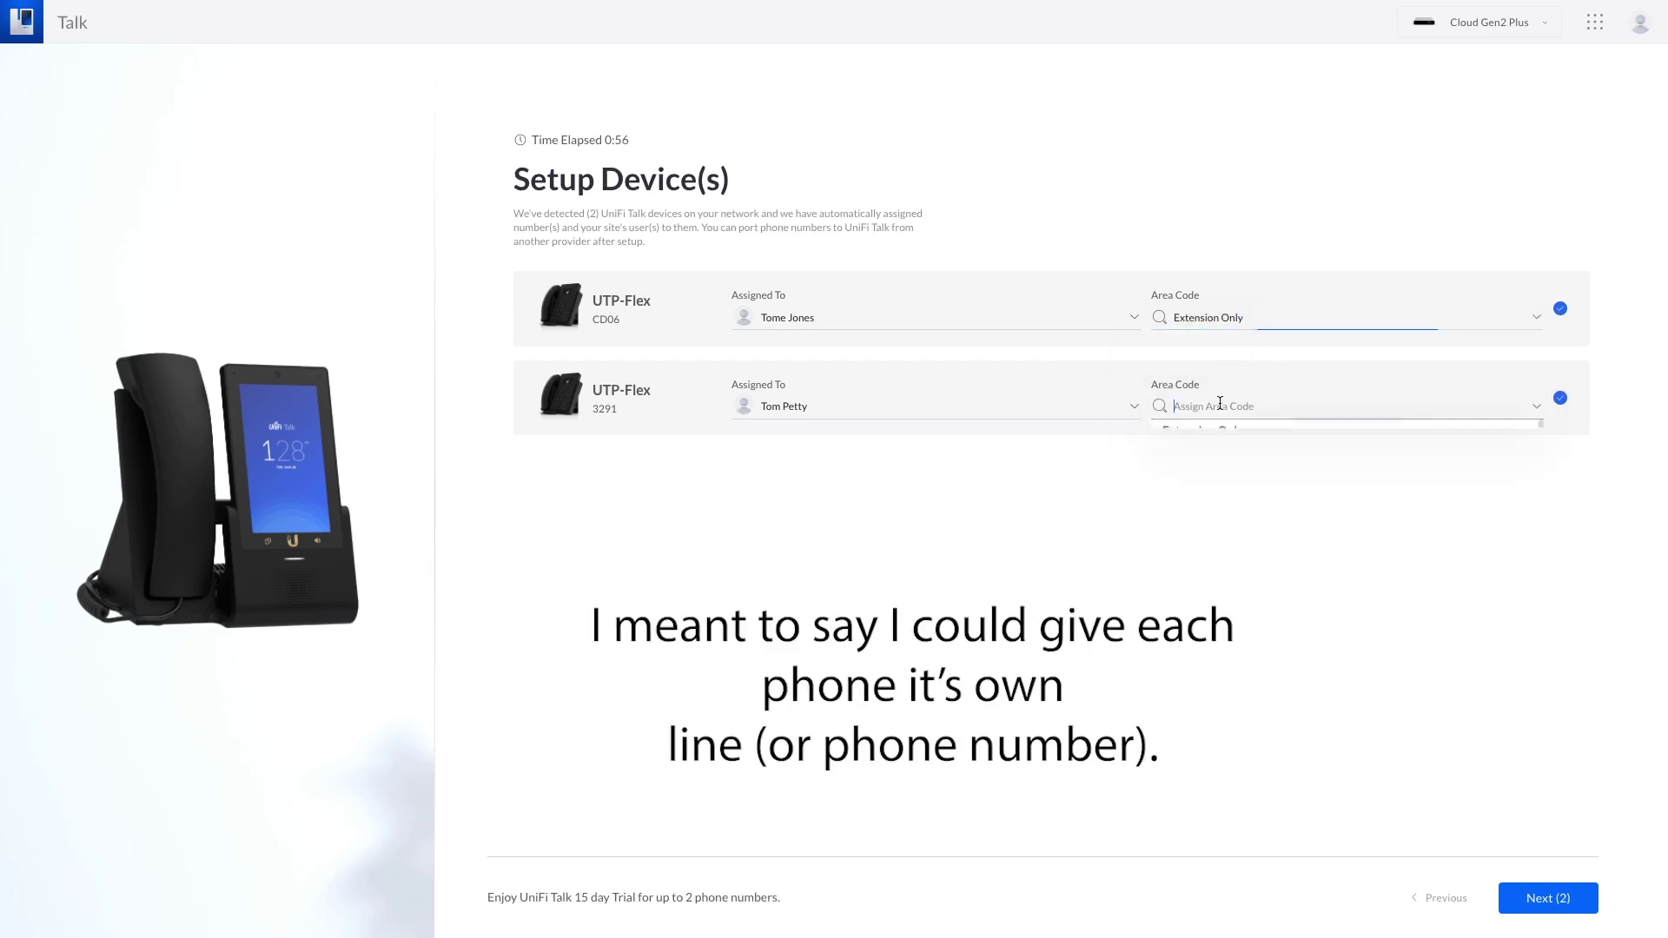
click(1214, 436)
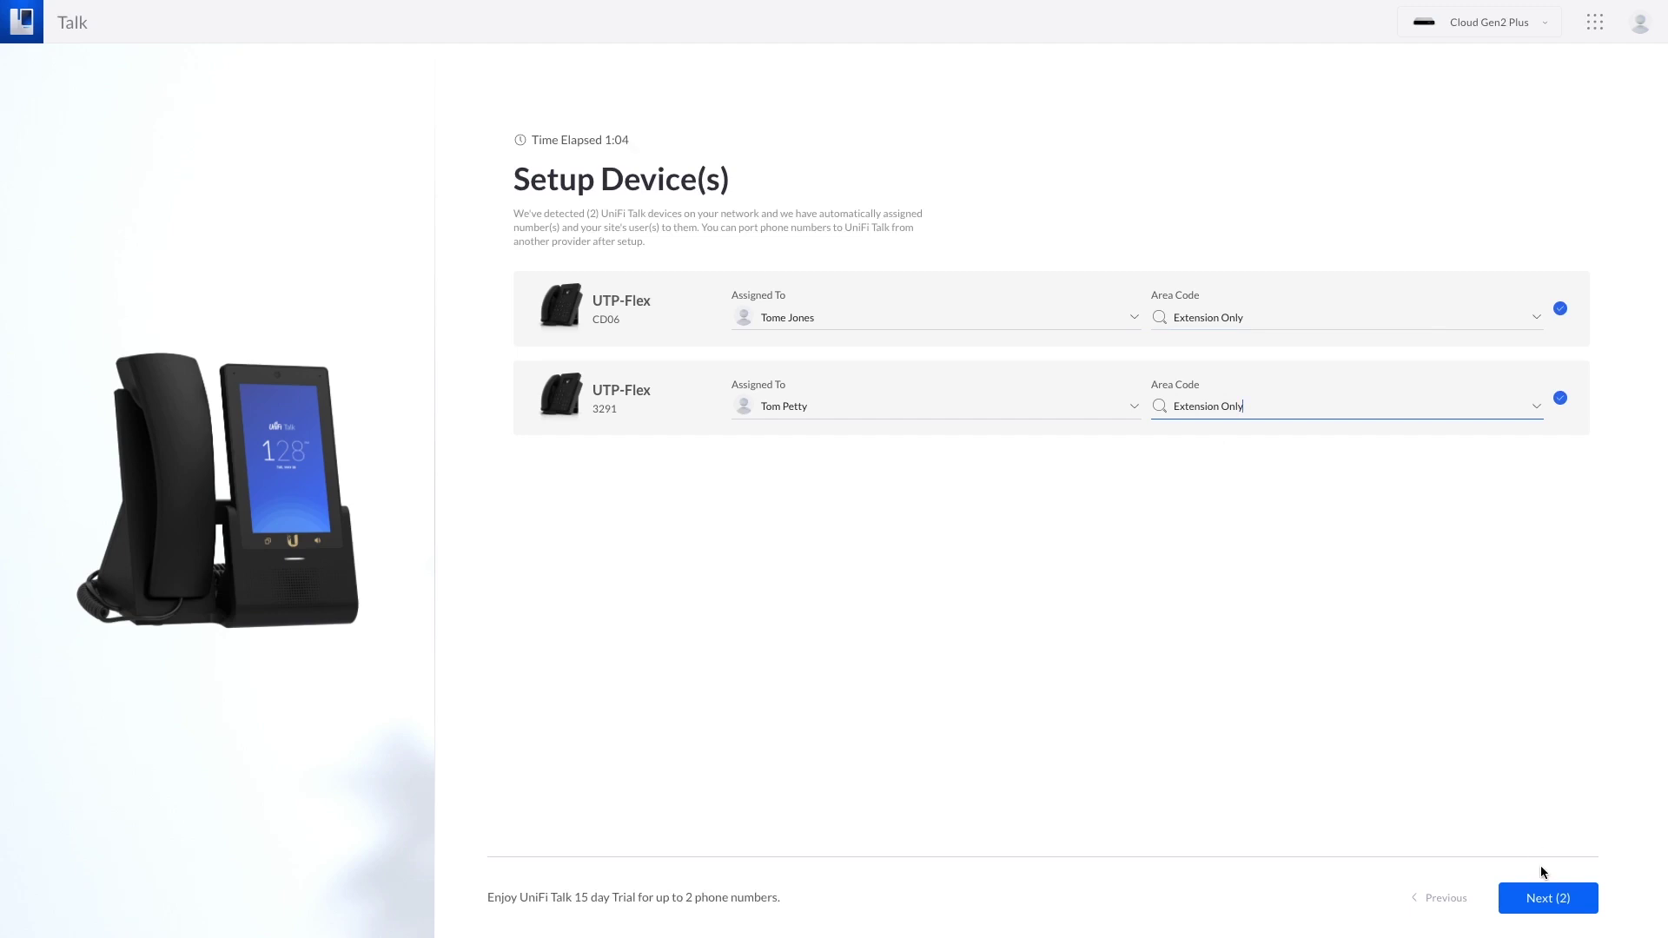
Step: Continue to the emergency services information step and dismiss the installation survey
click(1543, 903)
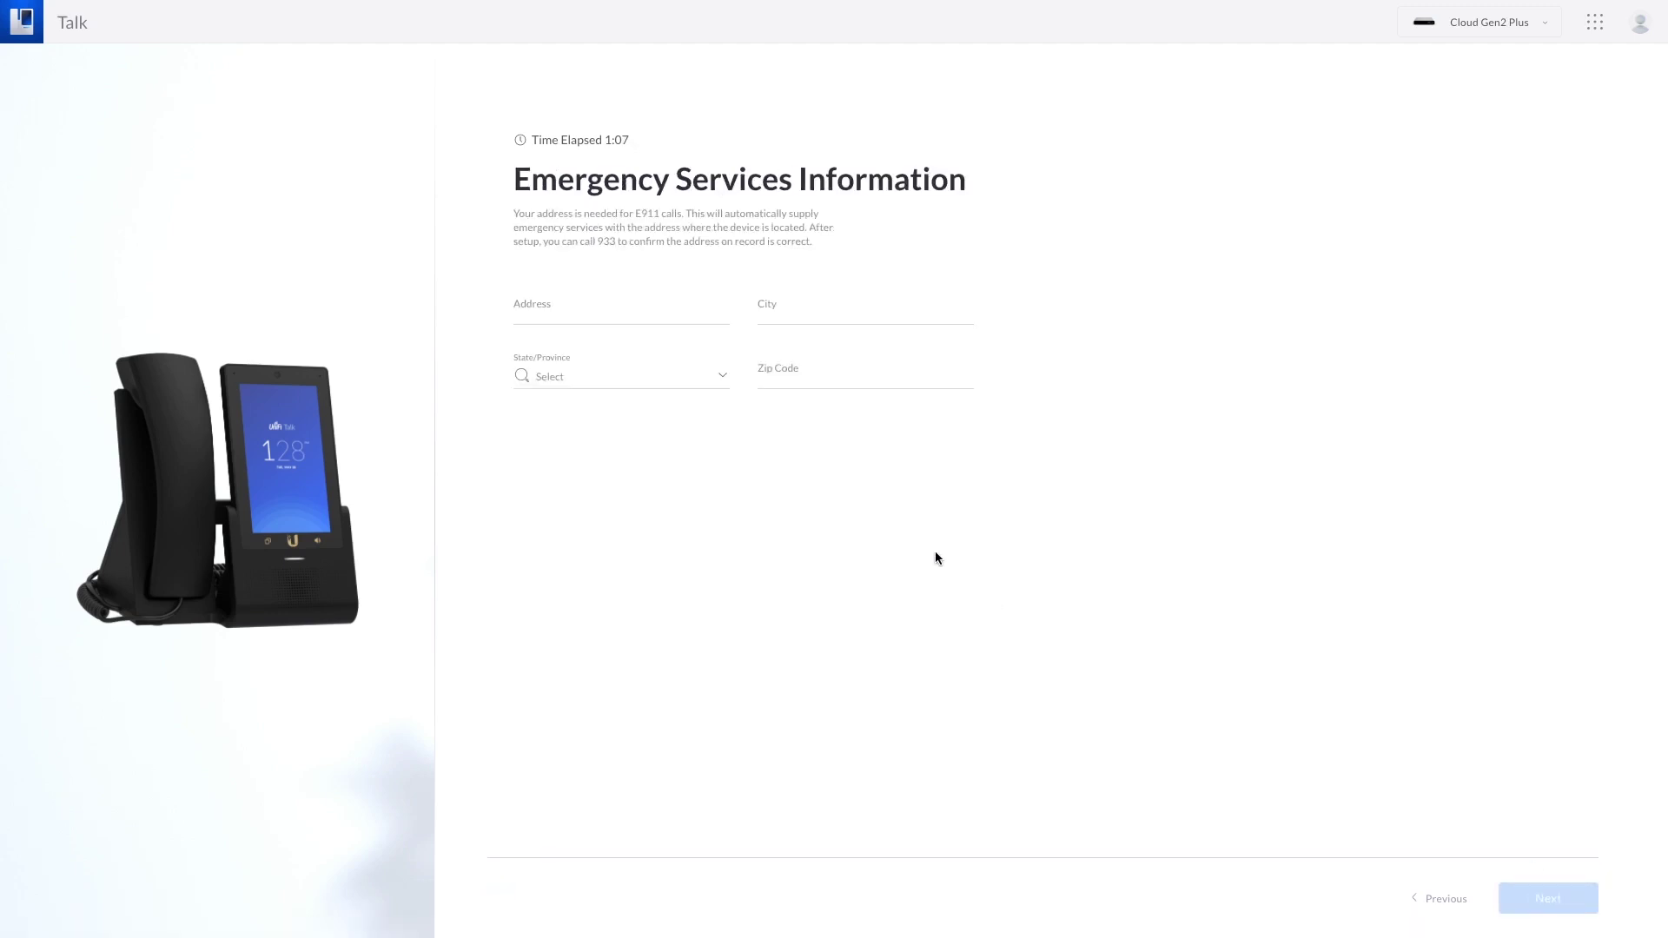
click(541, 319)
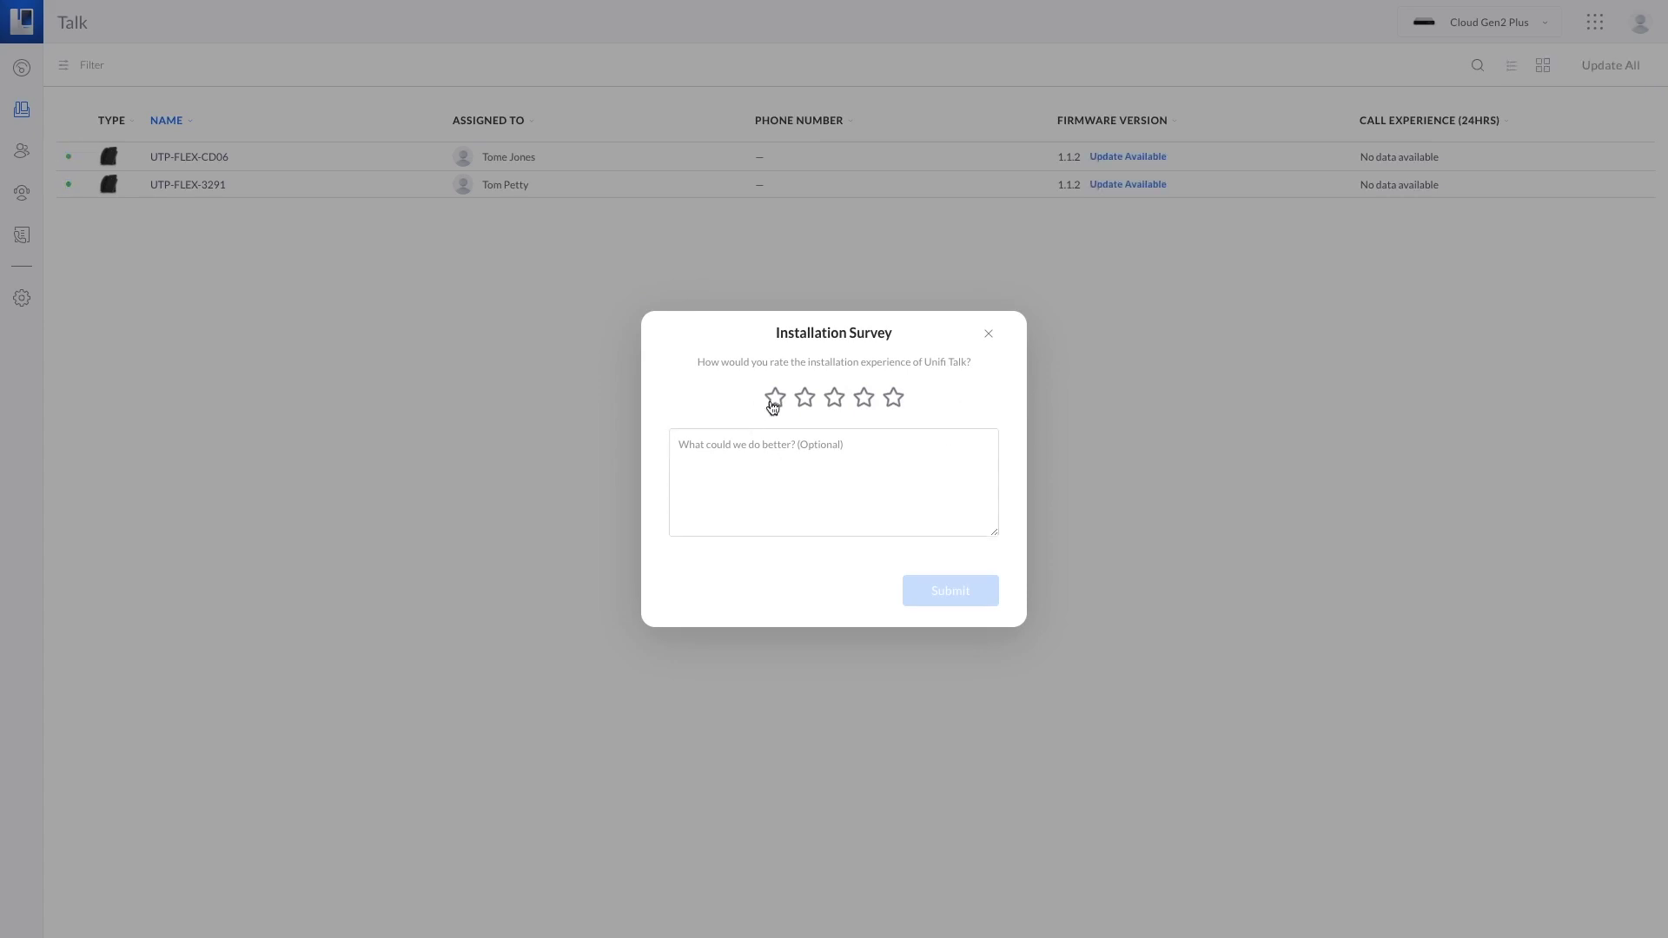
click(988, 335)
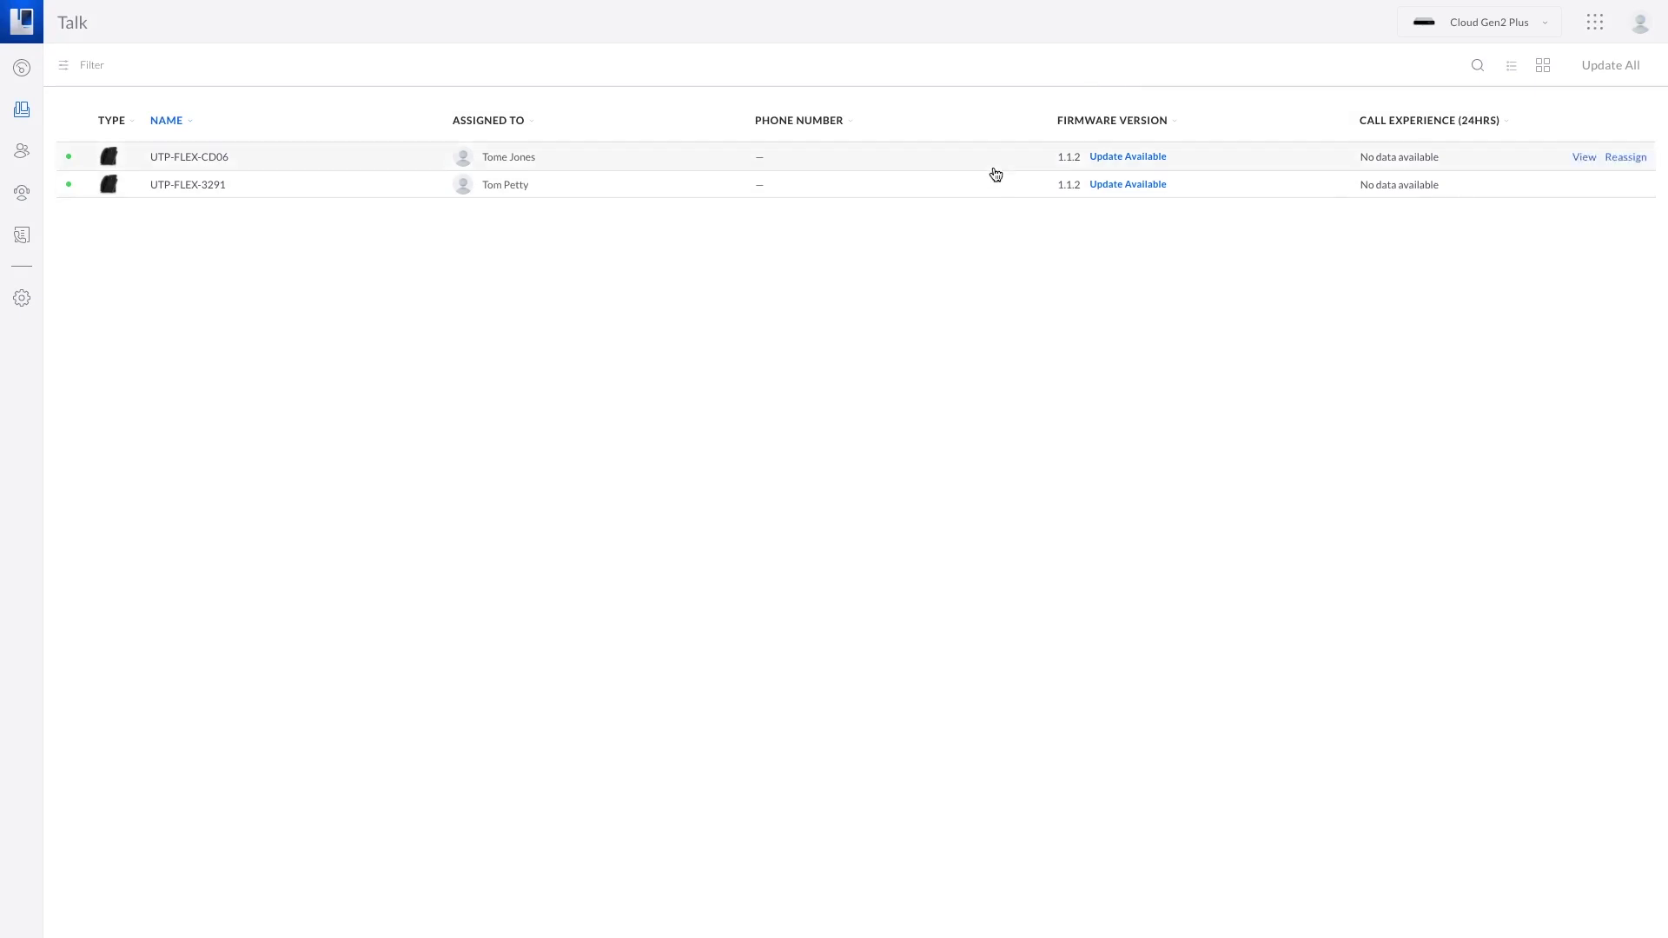
Step: Update the firmware on UTP-FLEX-CD06 and UTP-FLEX-3291, then open UTP-FLEX-CD06's details
click(1127, 158)
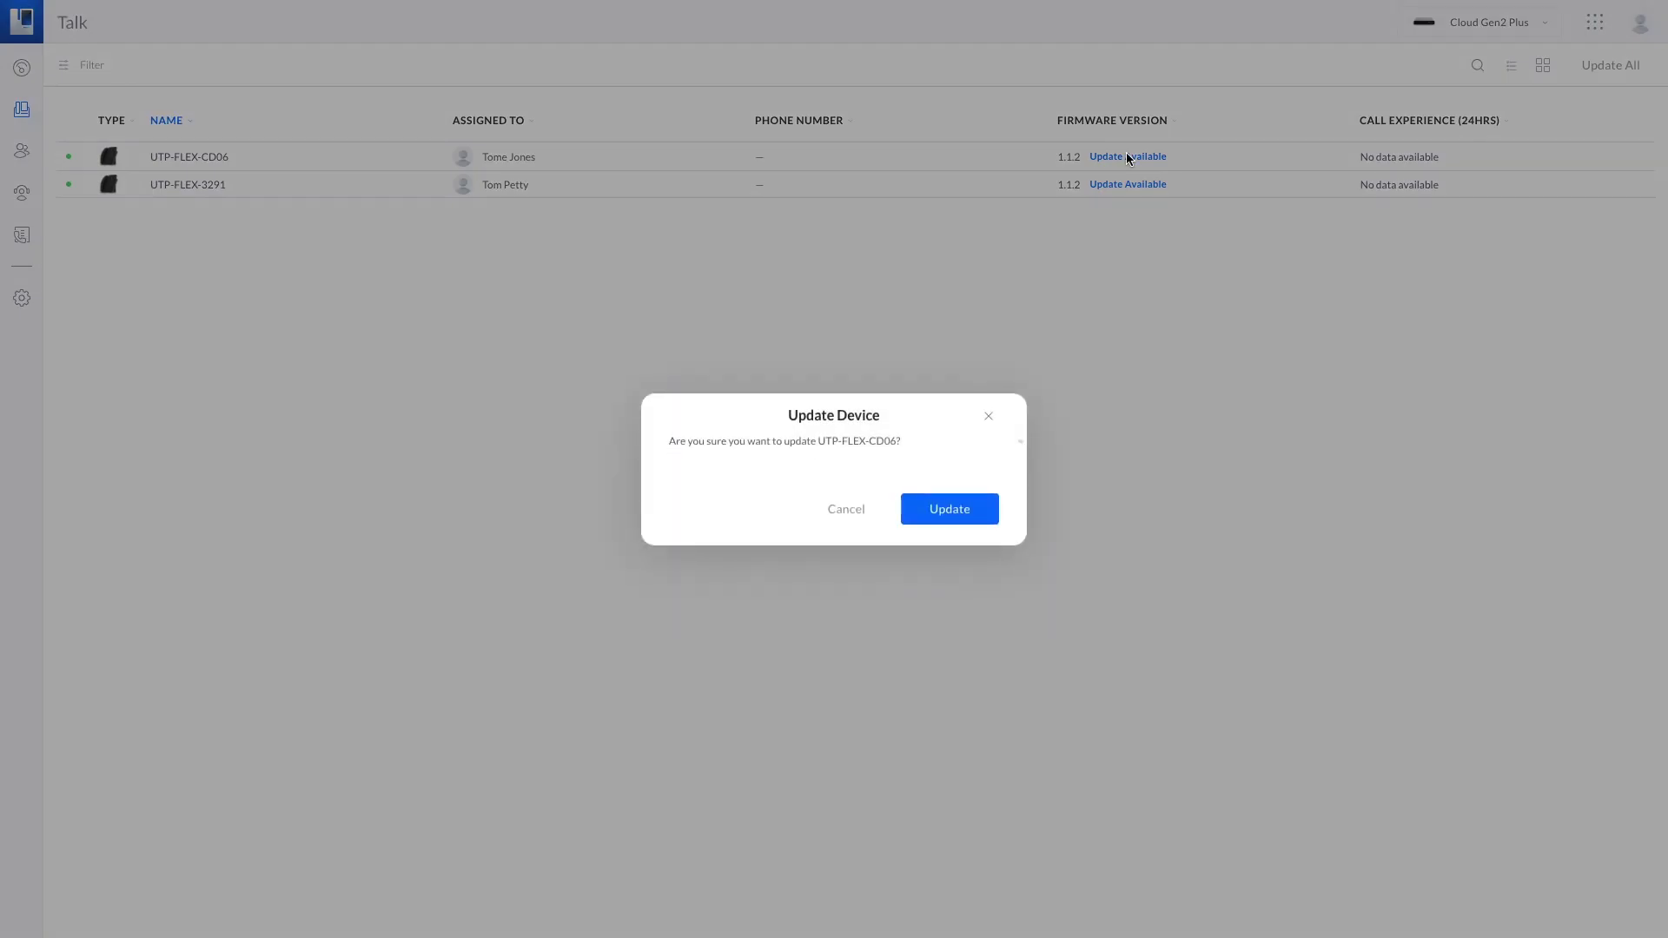
click(942, 512)
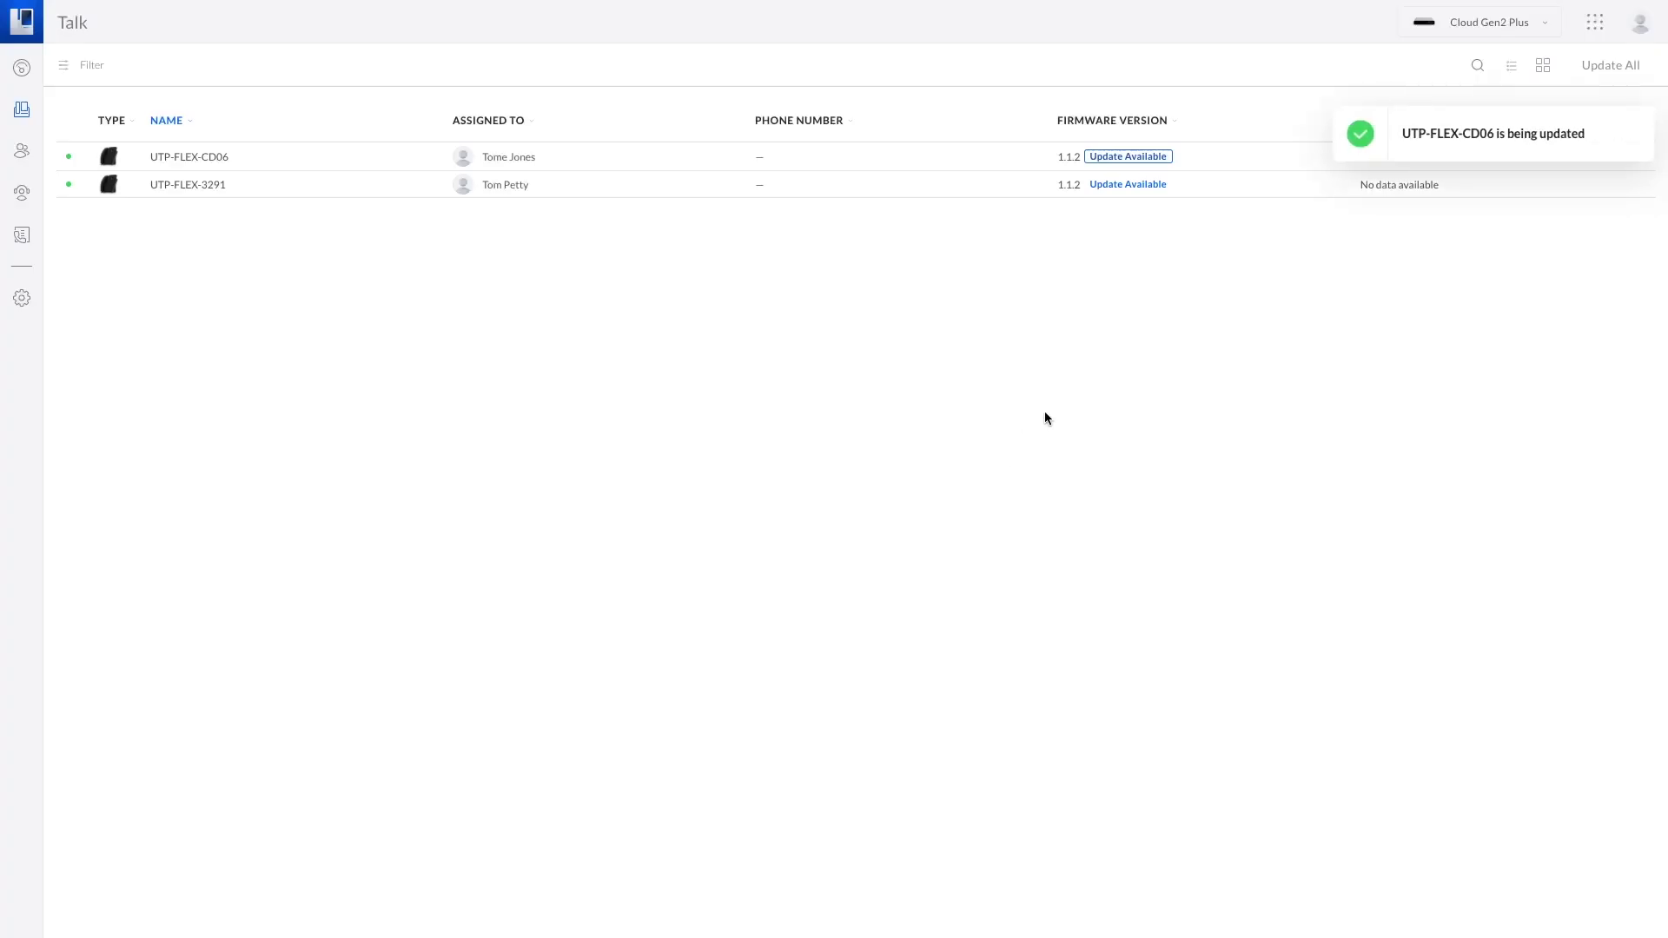
click(1128, 184)
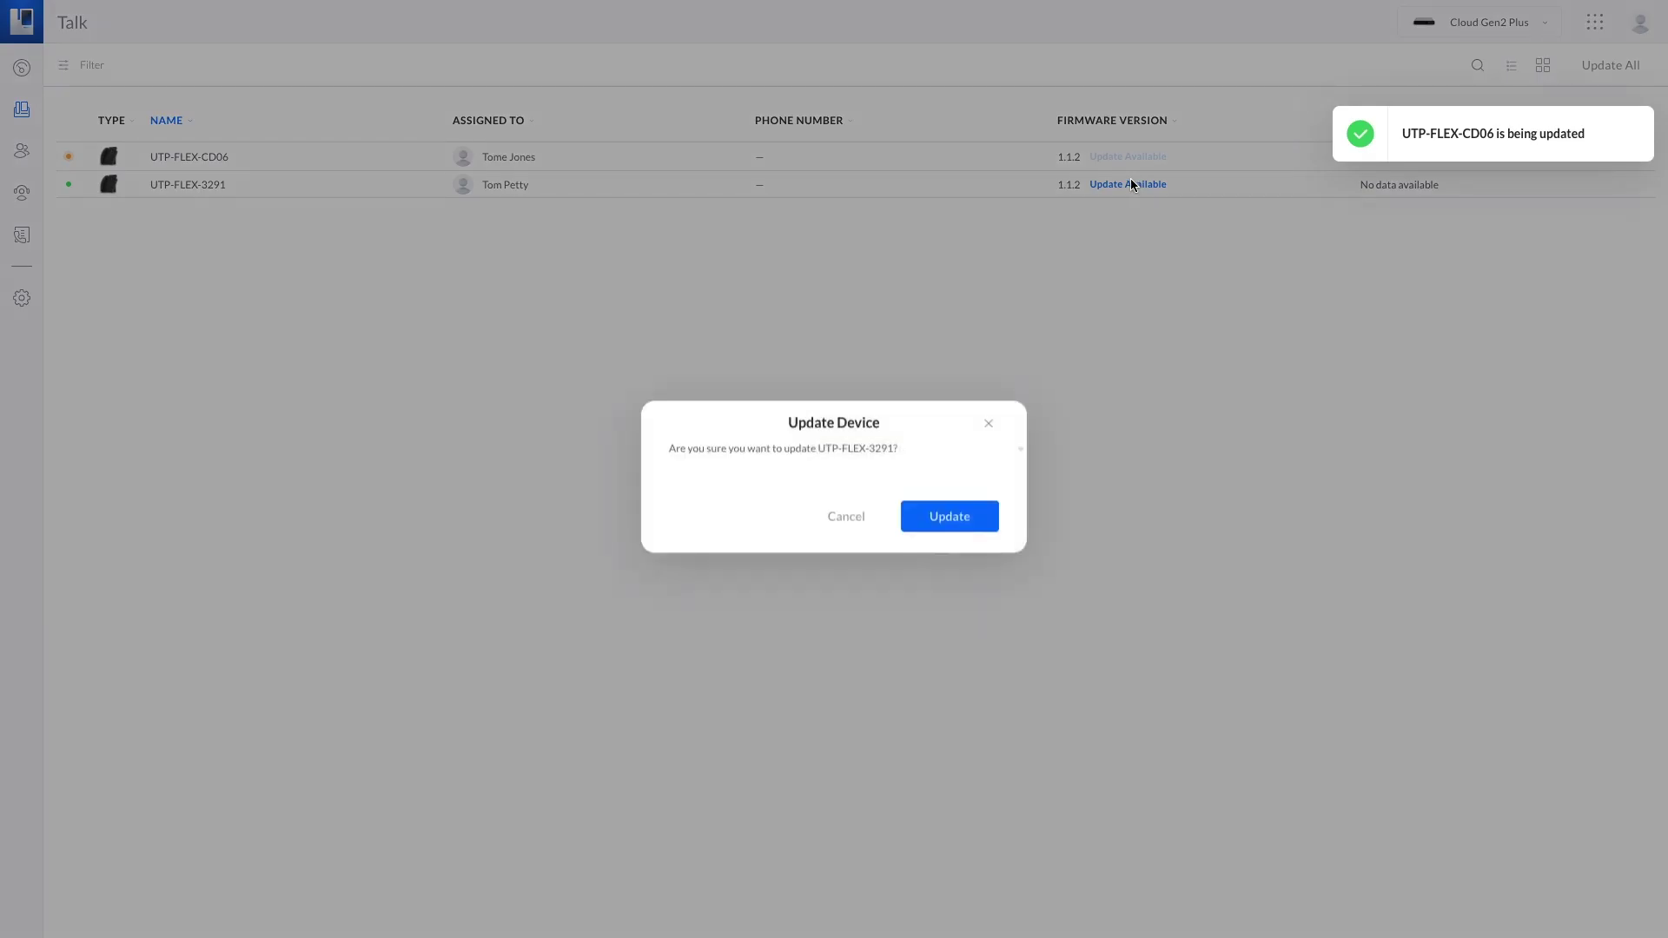
click(960, 512)
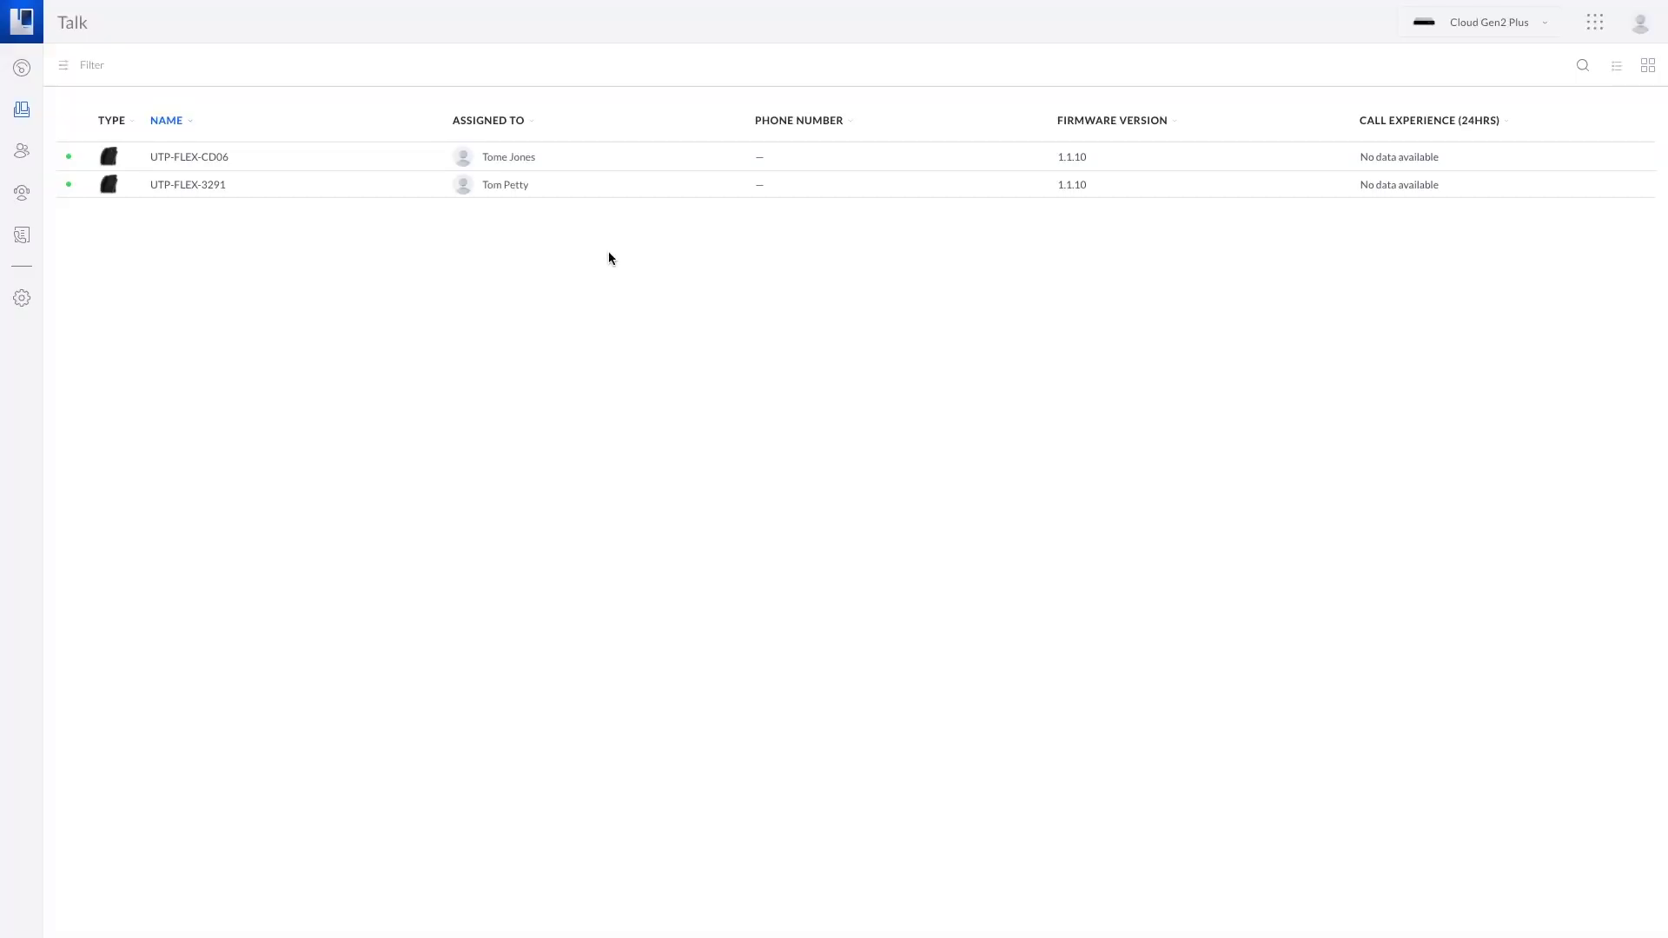
click(513, 162)
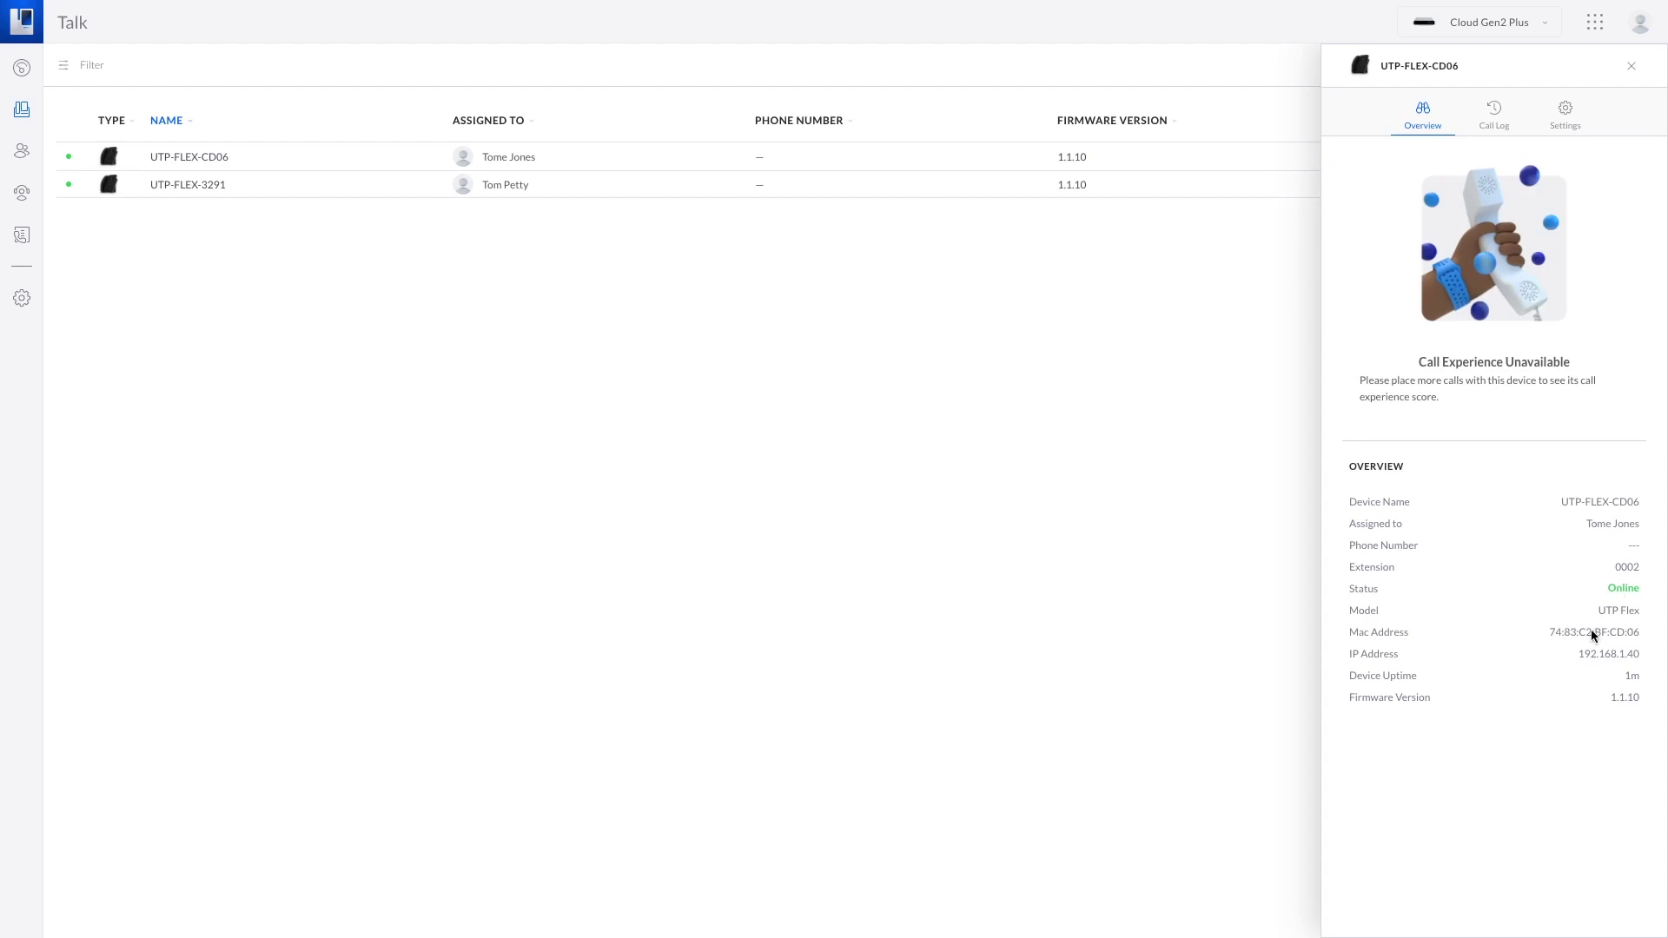
click(1631, 66)
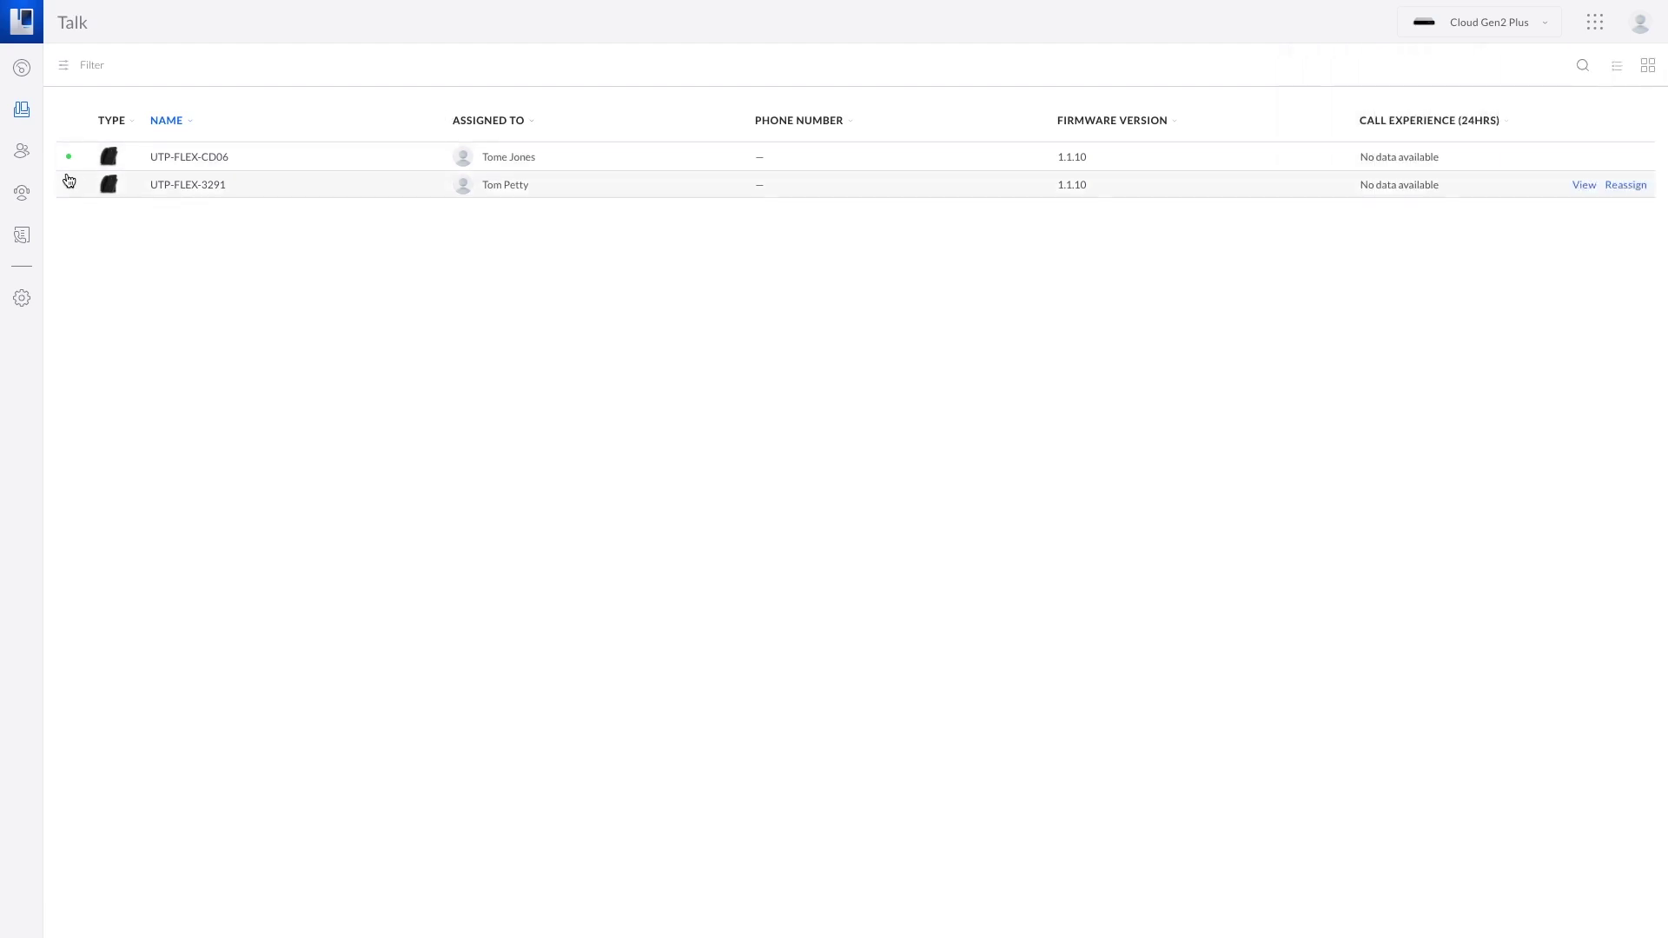
click(190, 163)
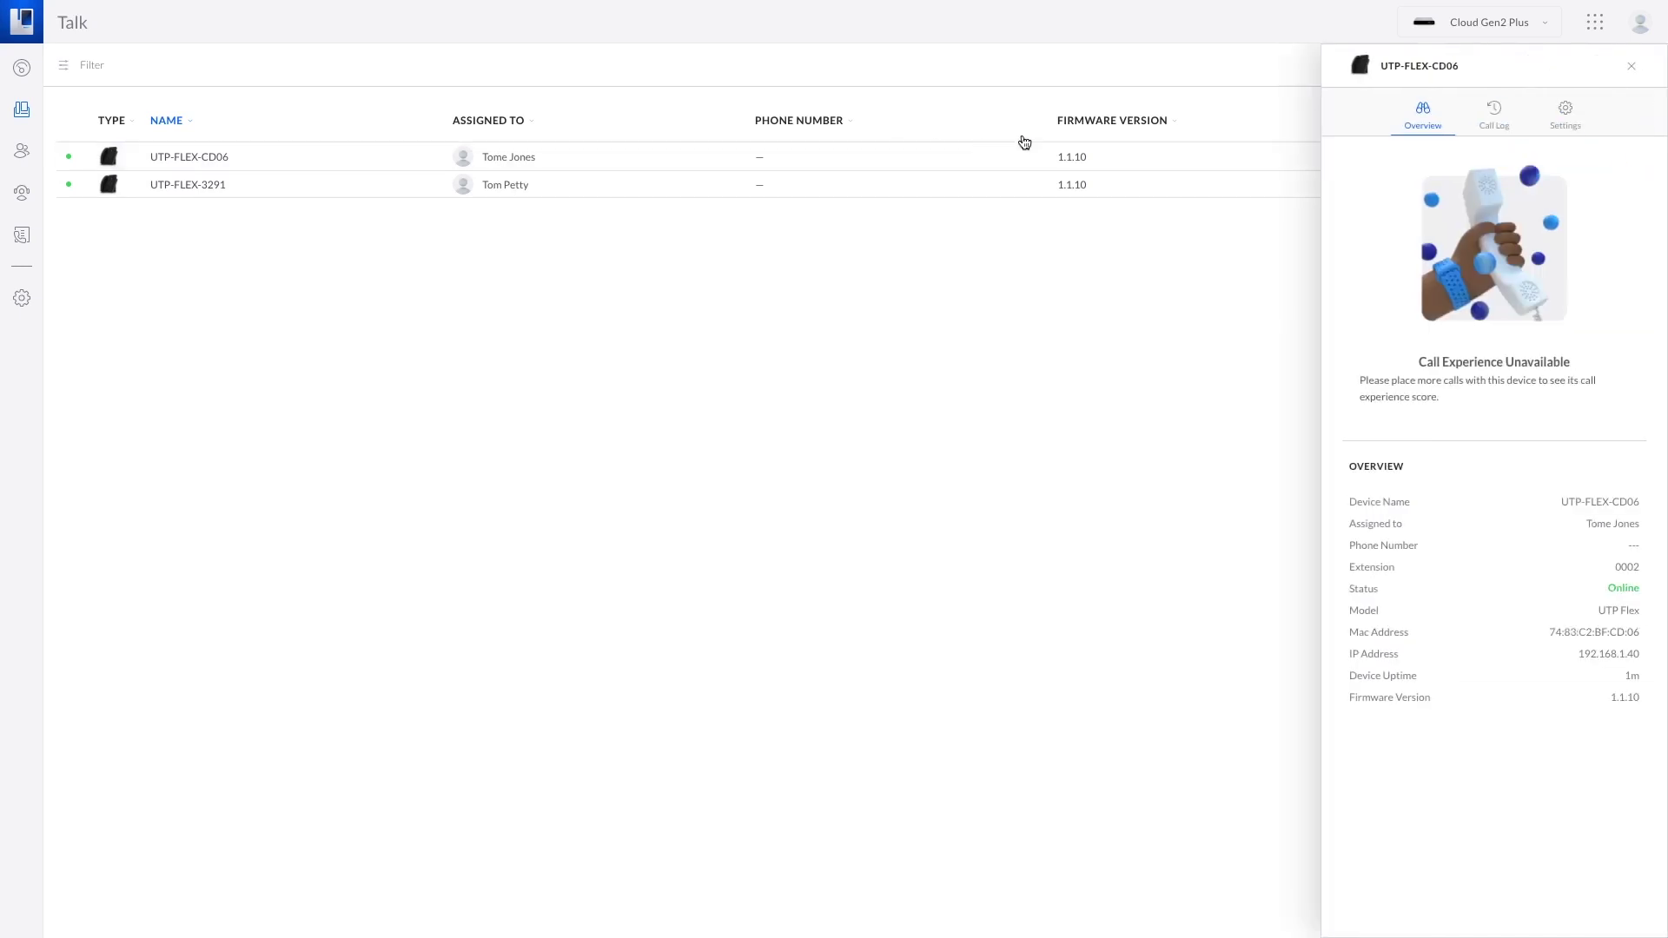
click(1568, 118)
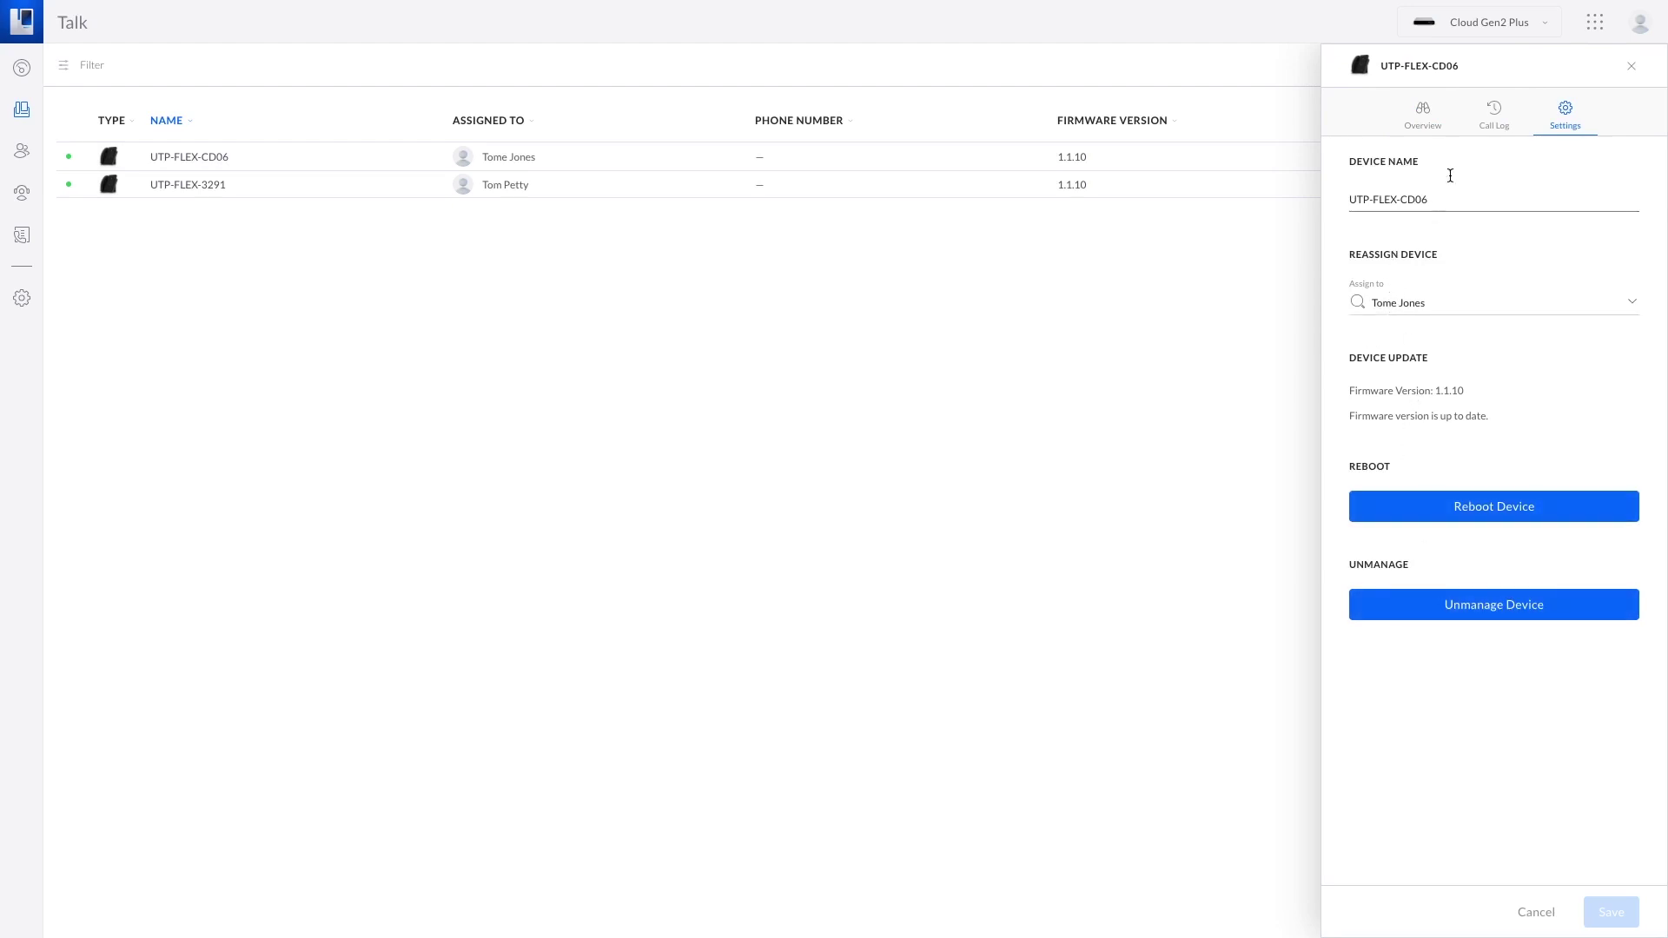
click(1498, 115)
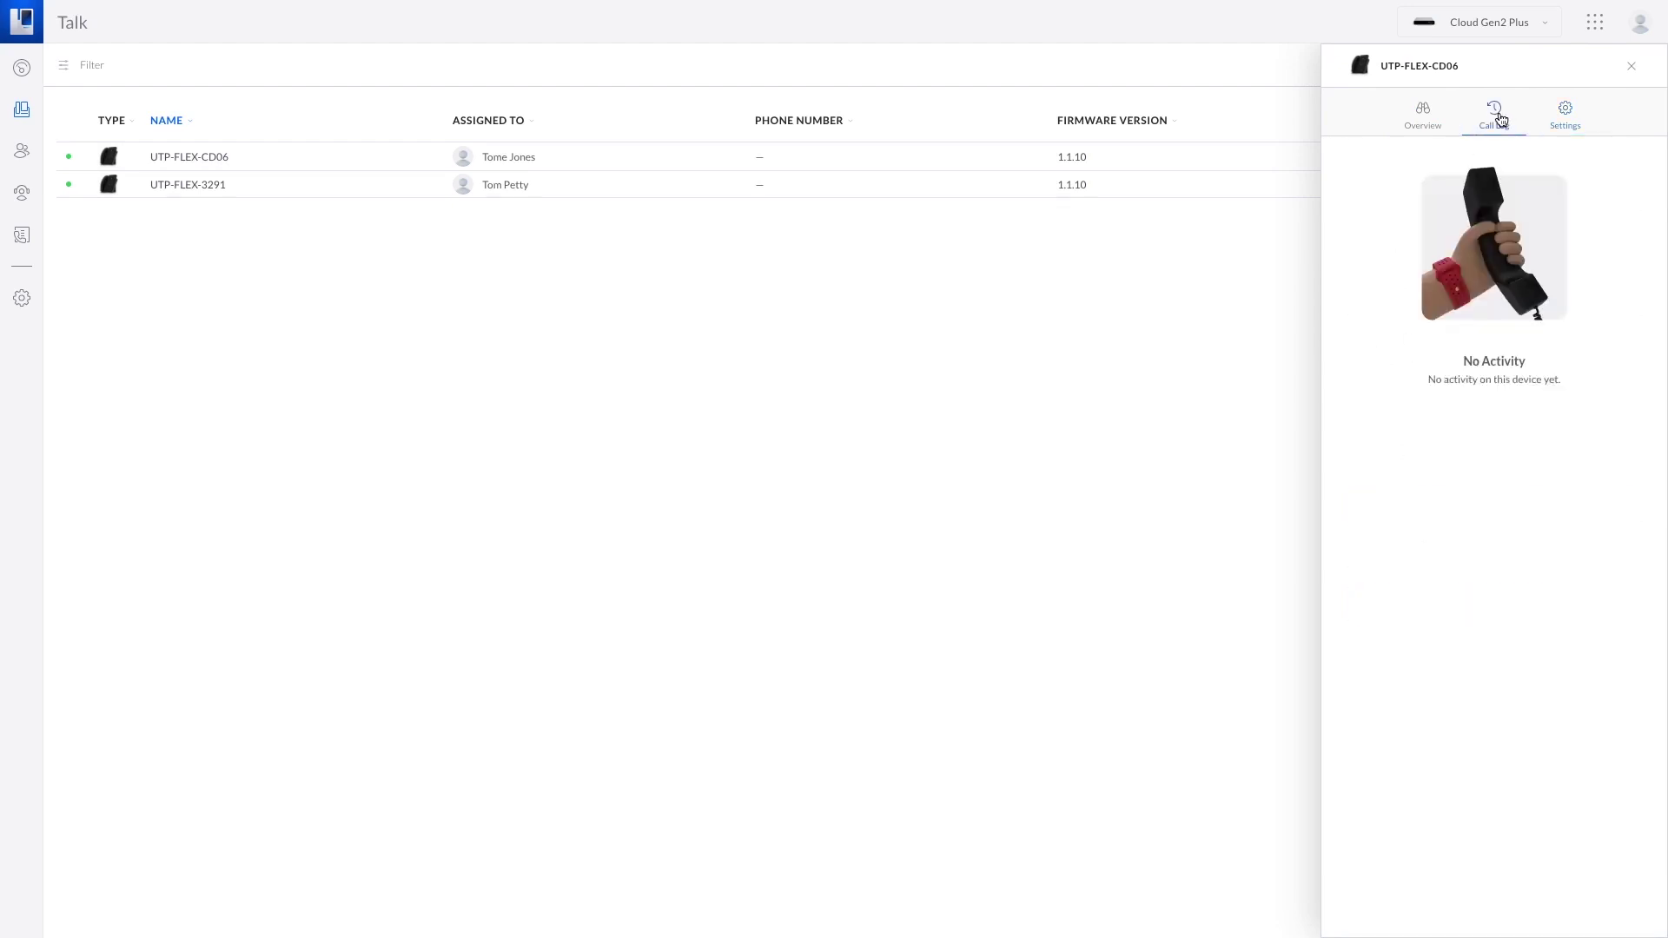
click(1422, 127)
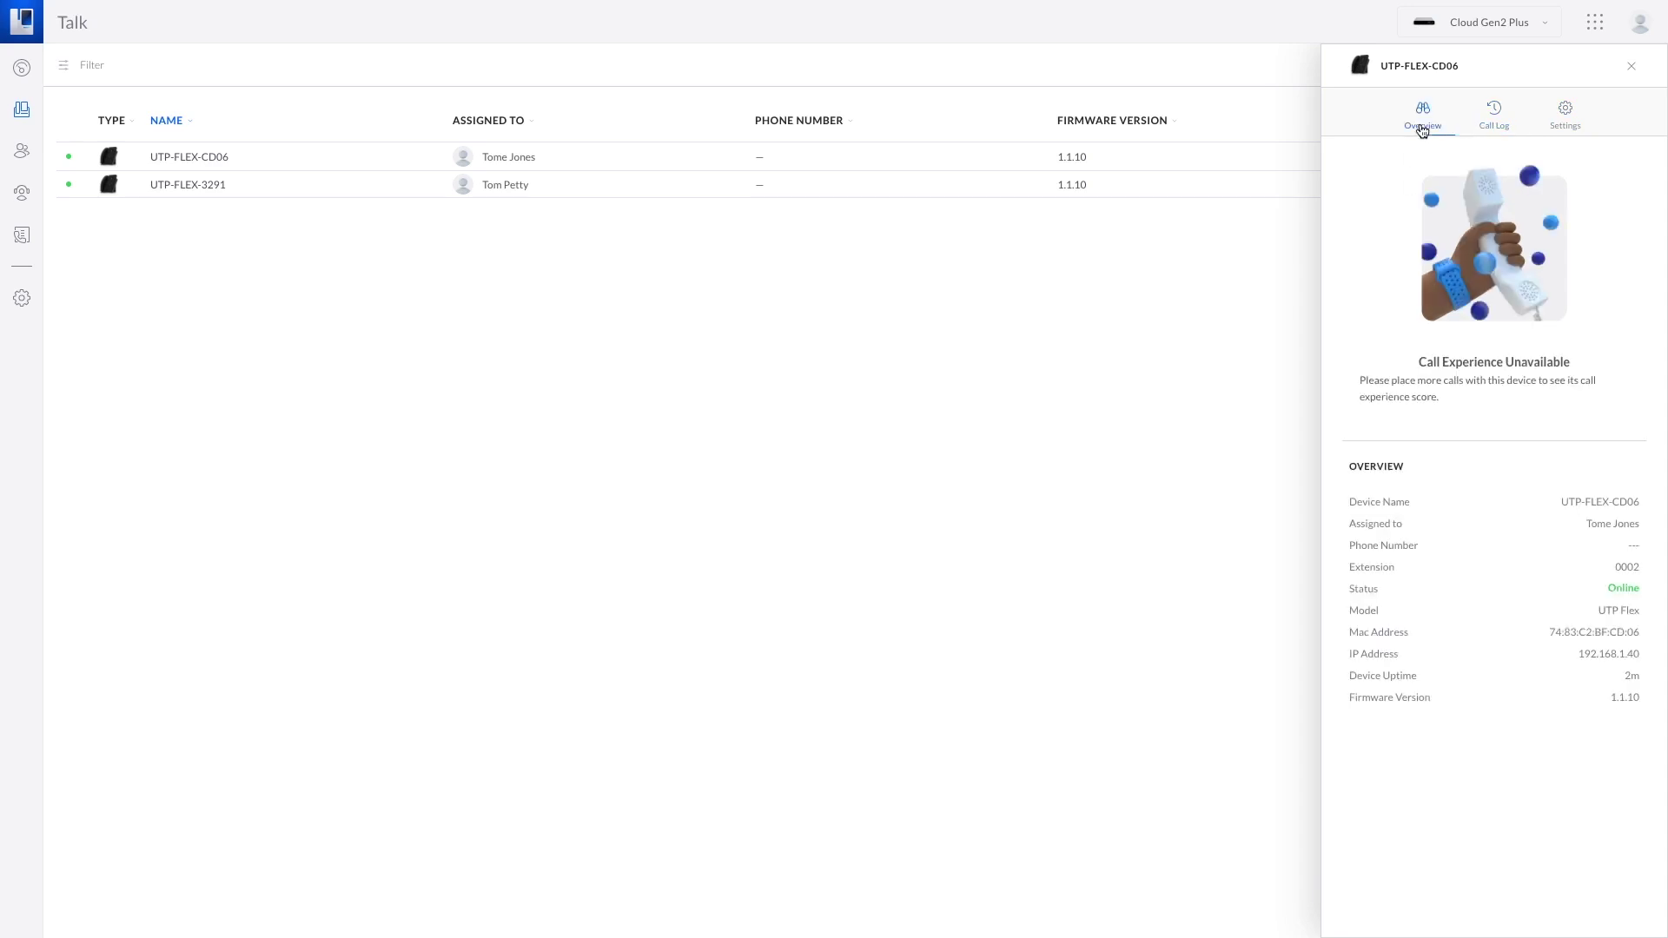
click(1631, 66)
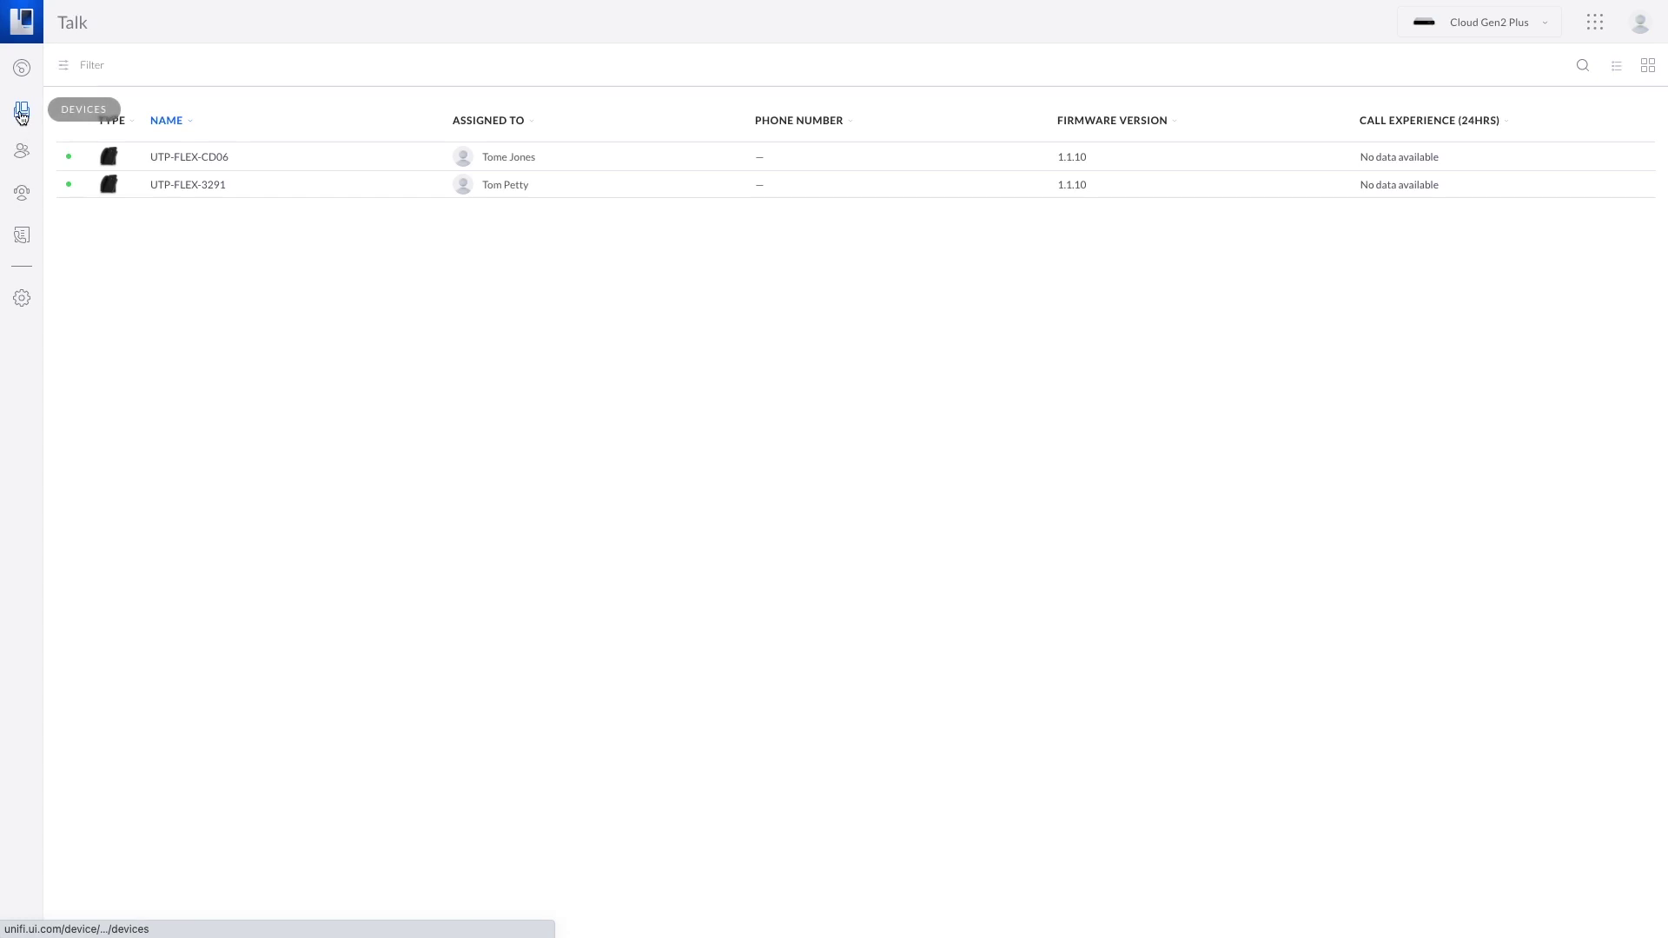
click(22, 298)
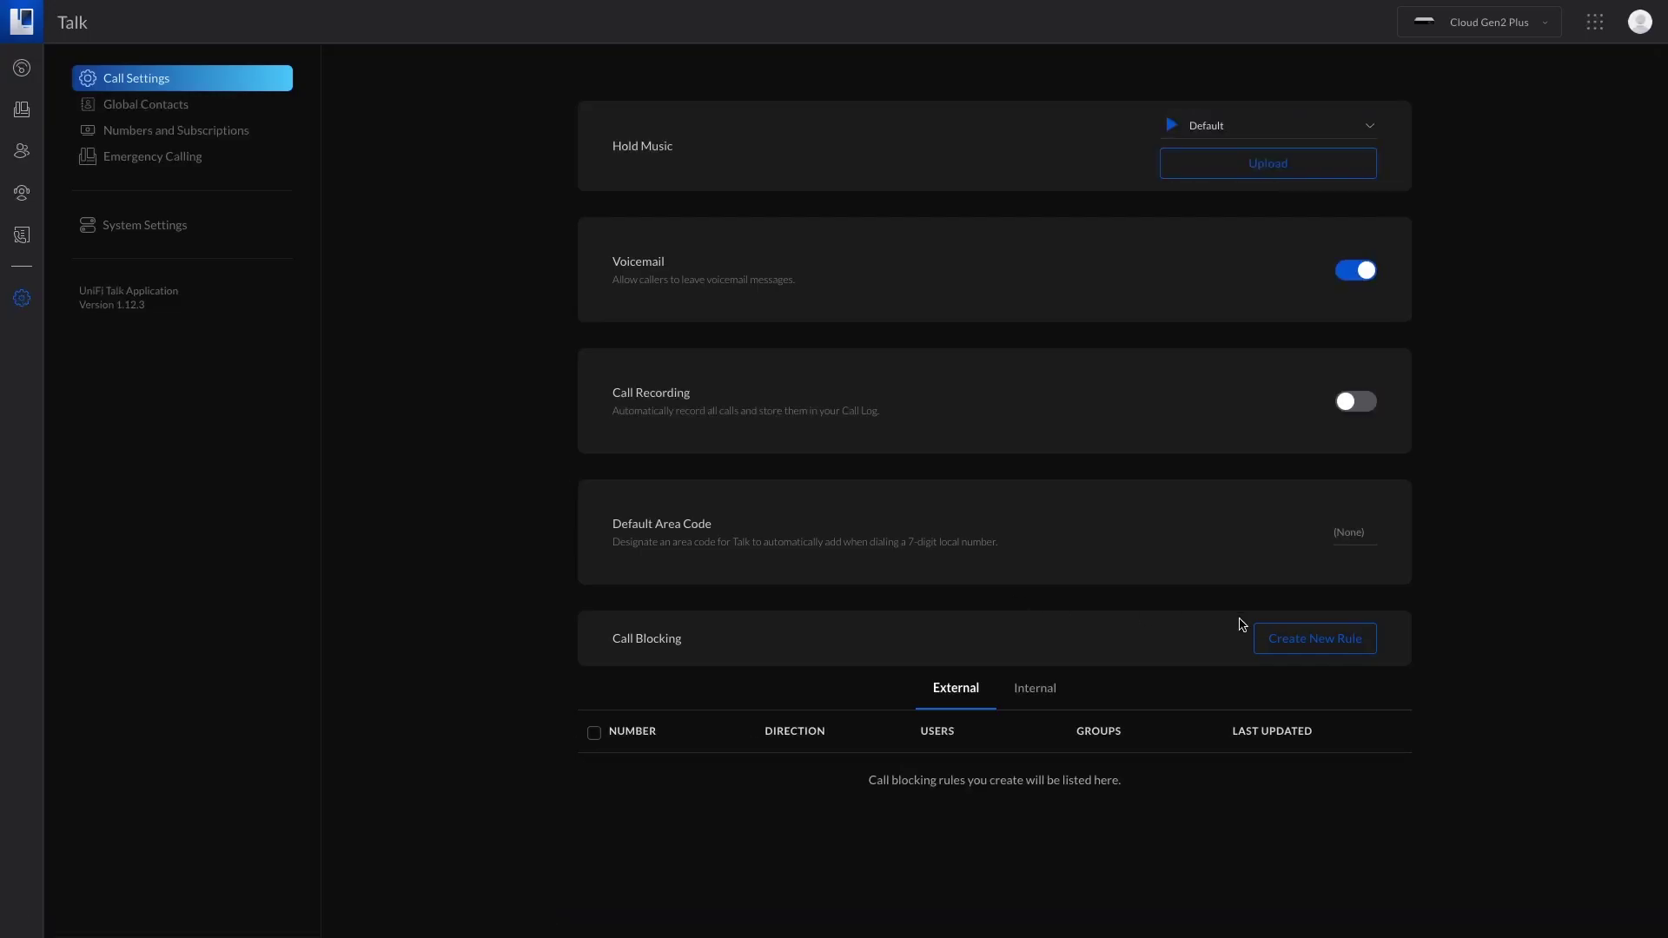
click(183, 134)
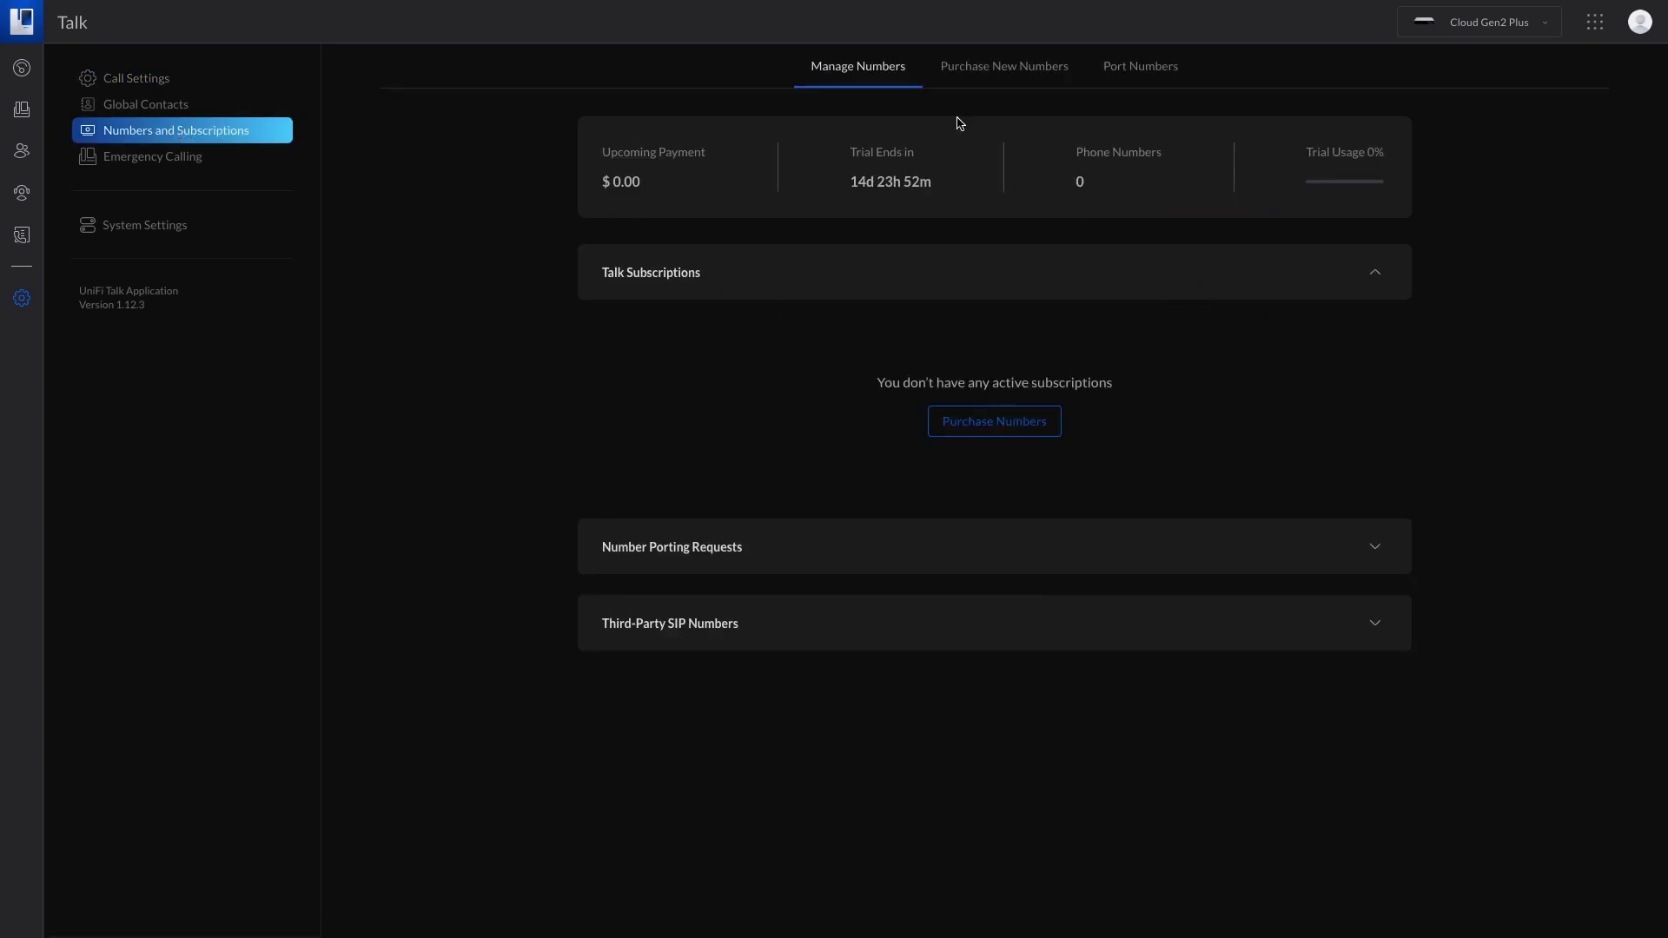
click(689, 276)
click(688, 276)
click(1005, 430)
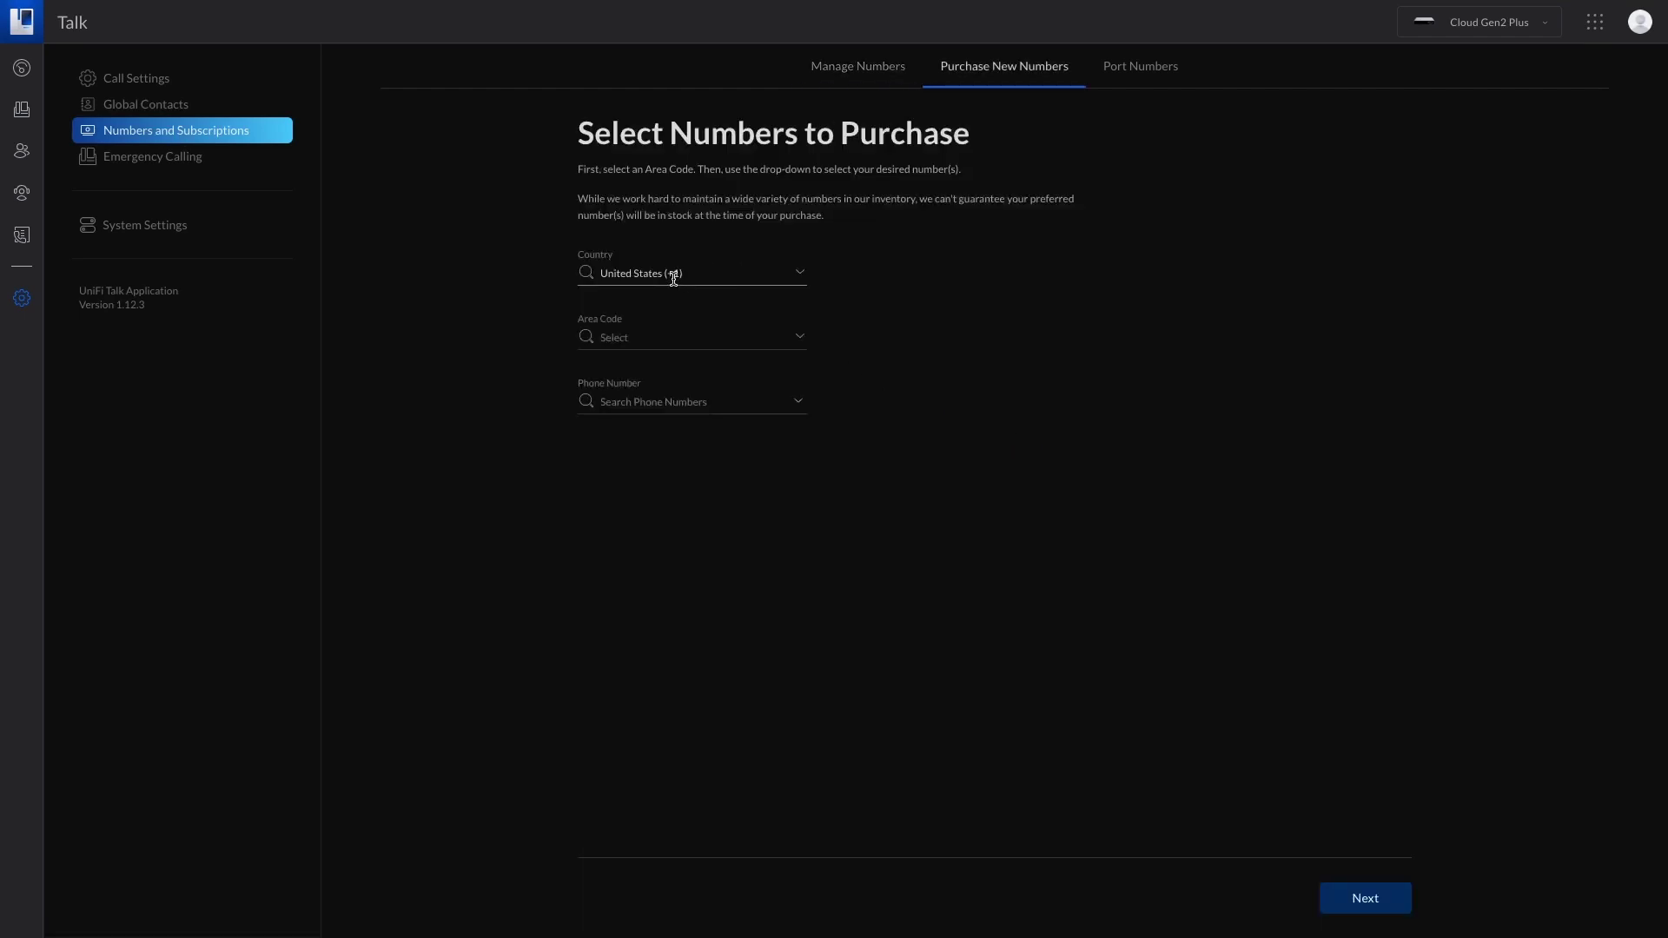
click(632, 336)
text(585)
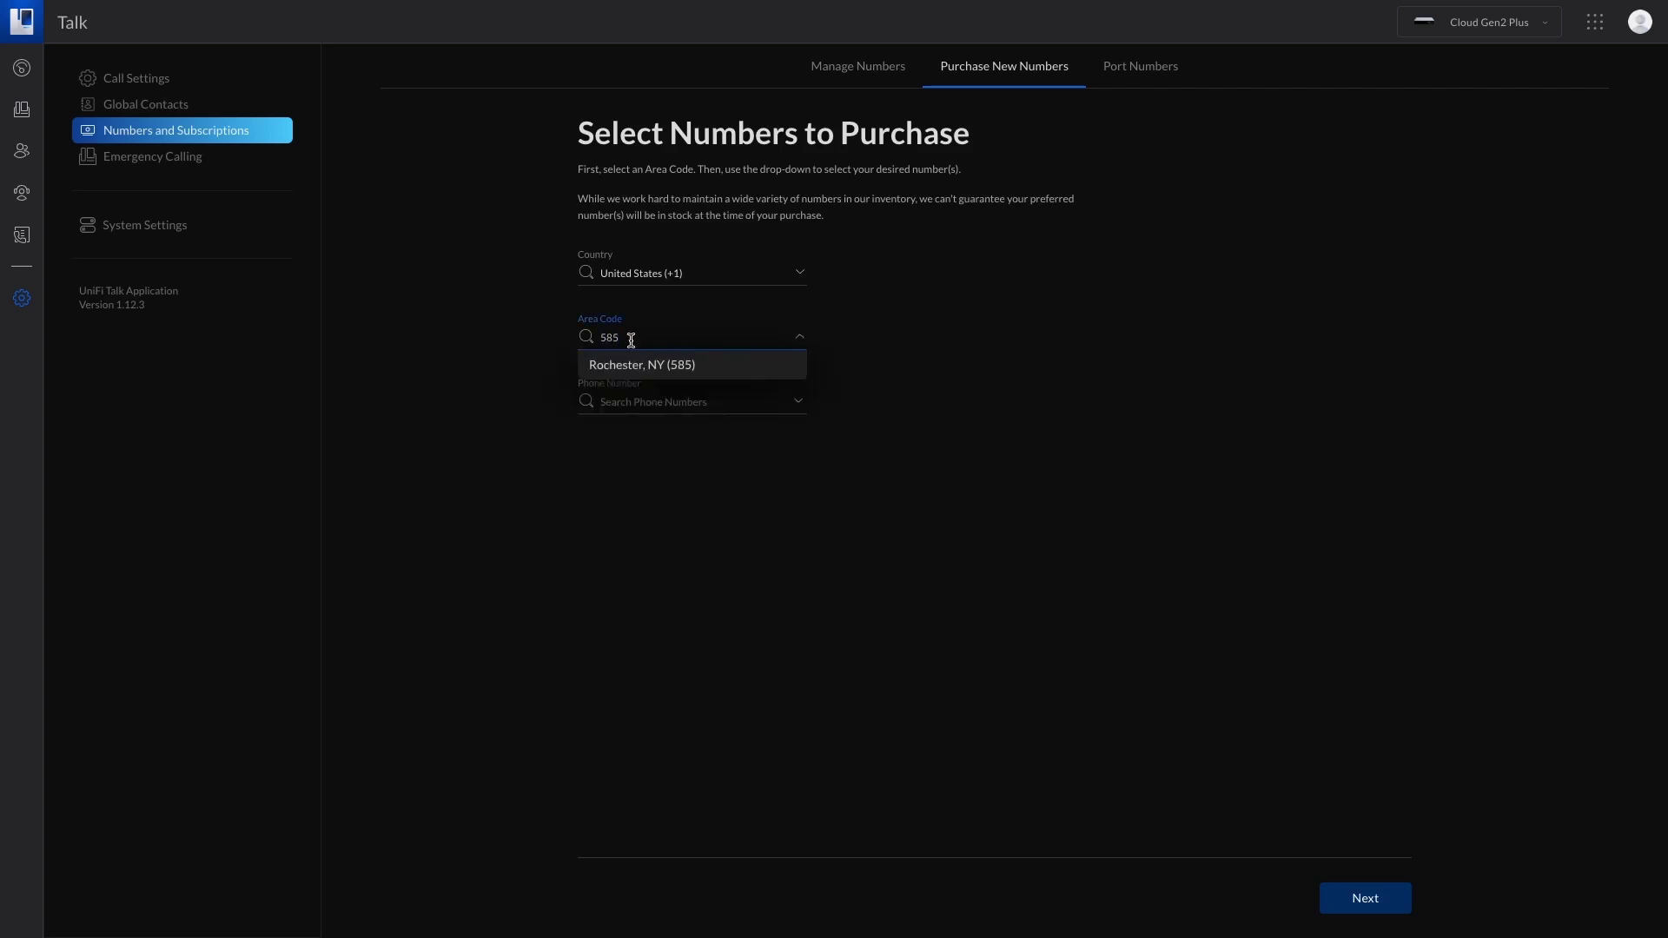
click(641, 365)
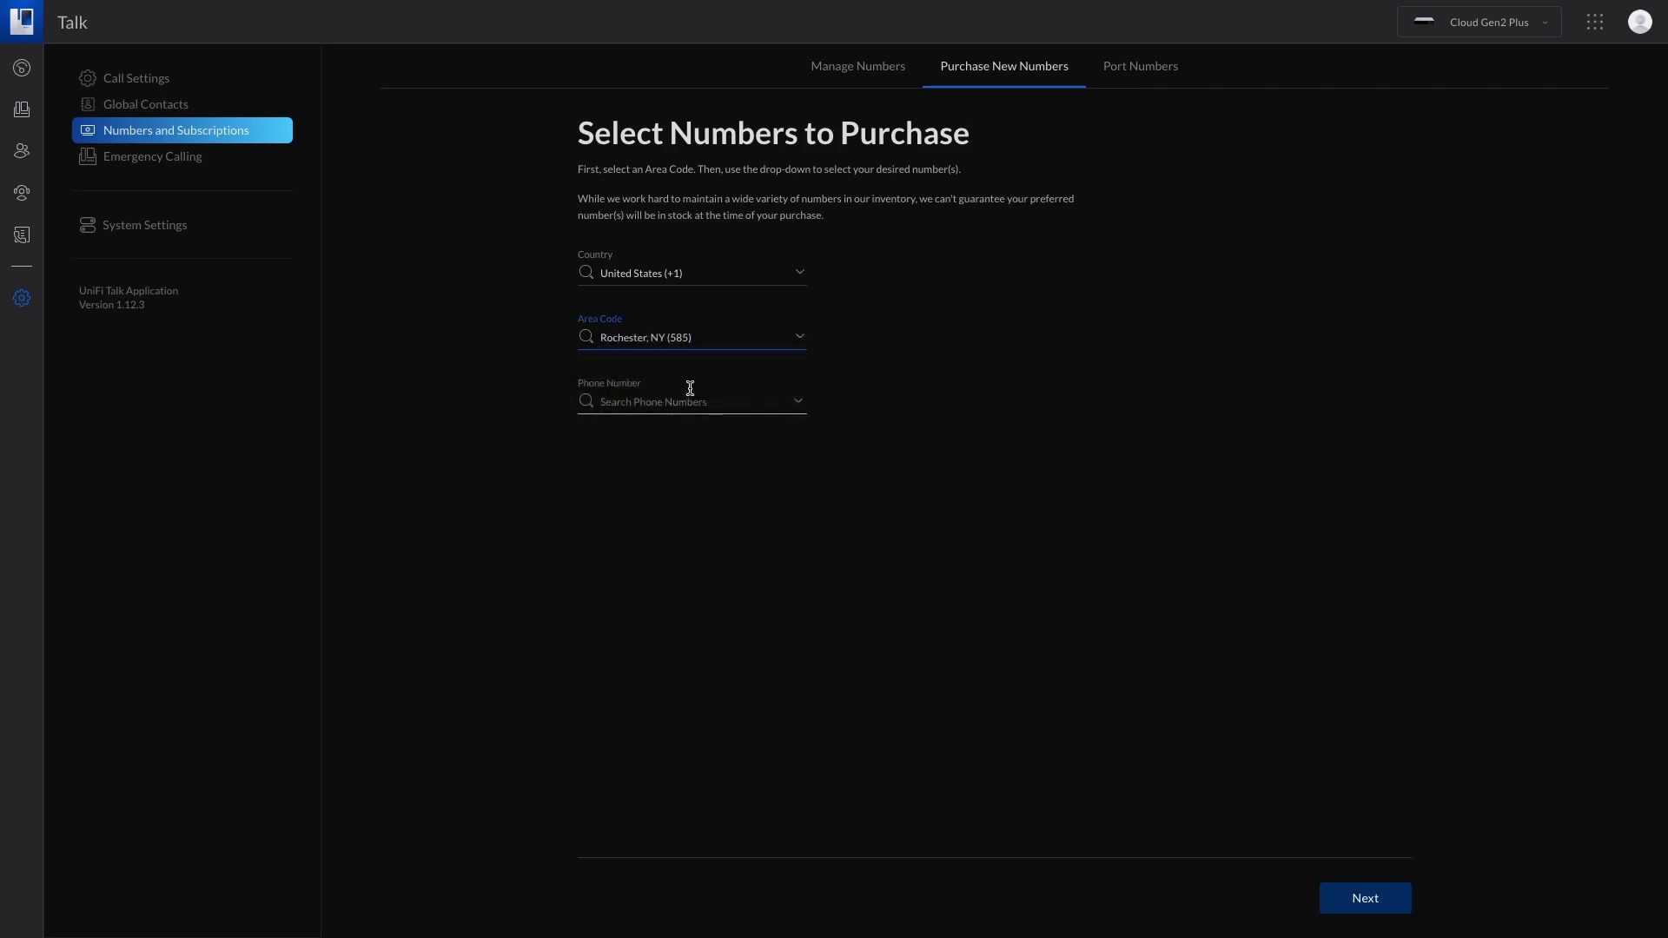
click(689, 390)
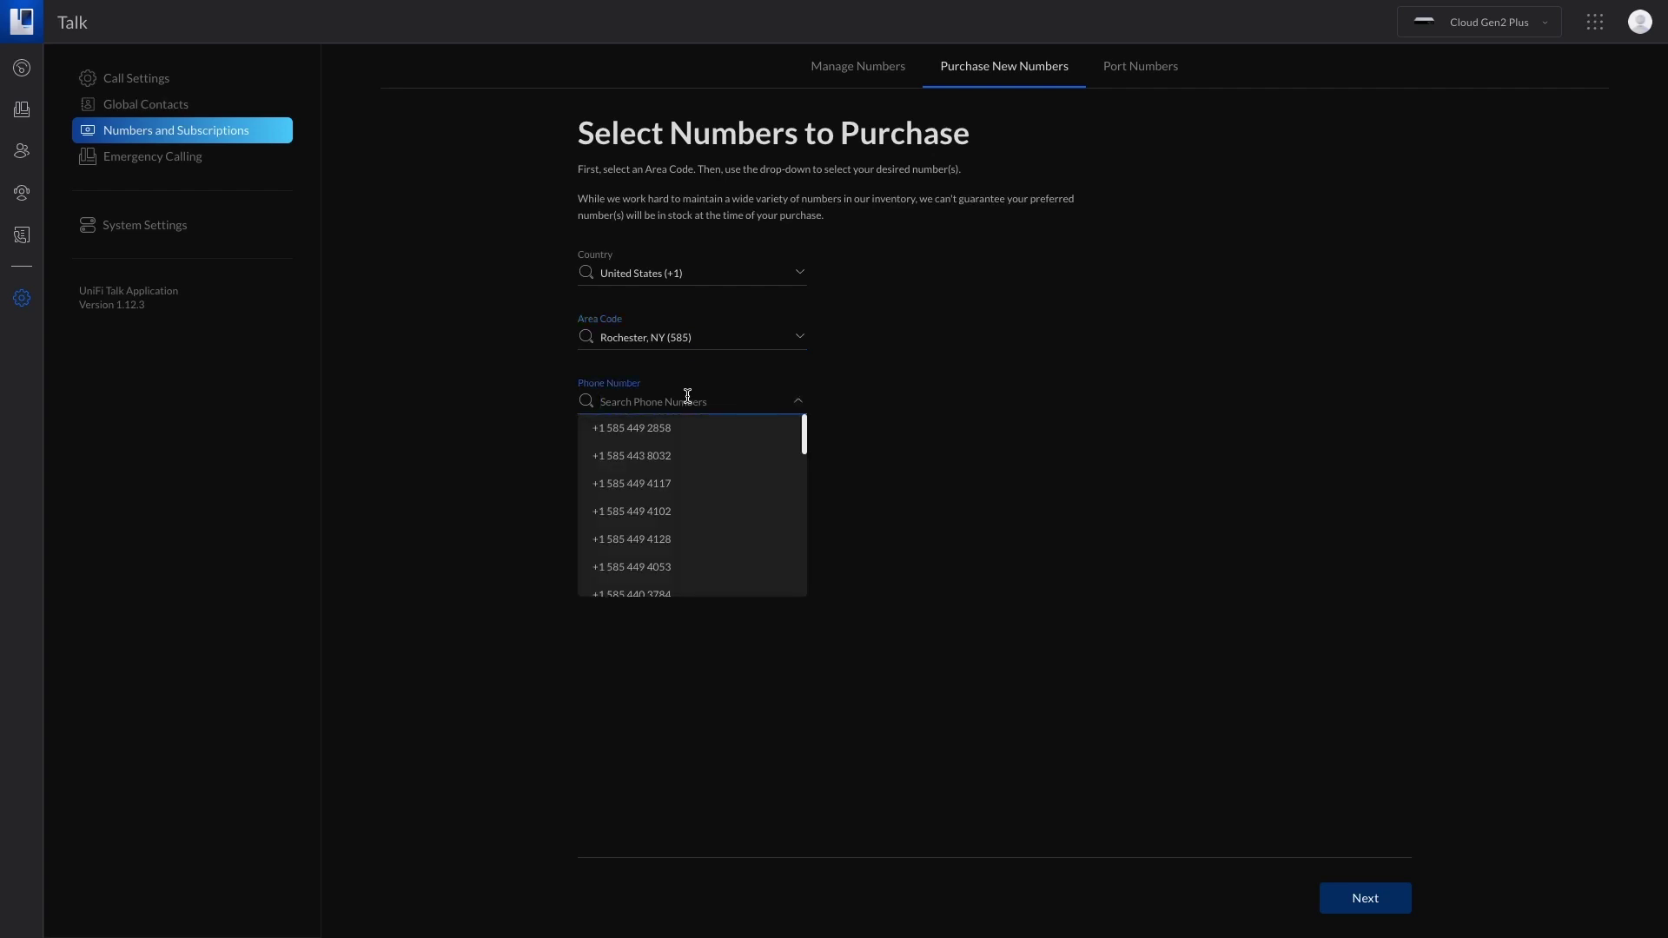
click(661, 438)
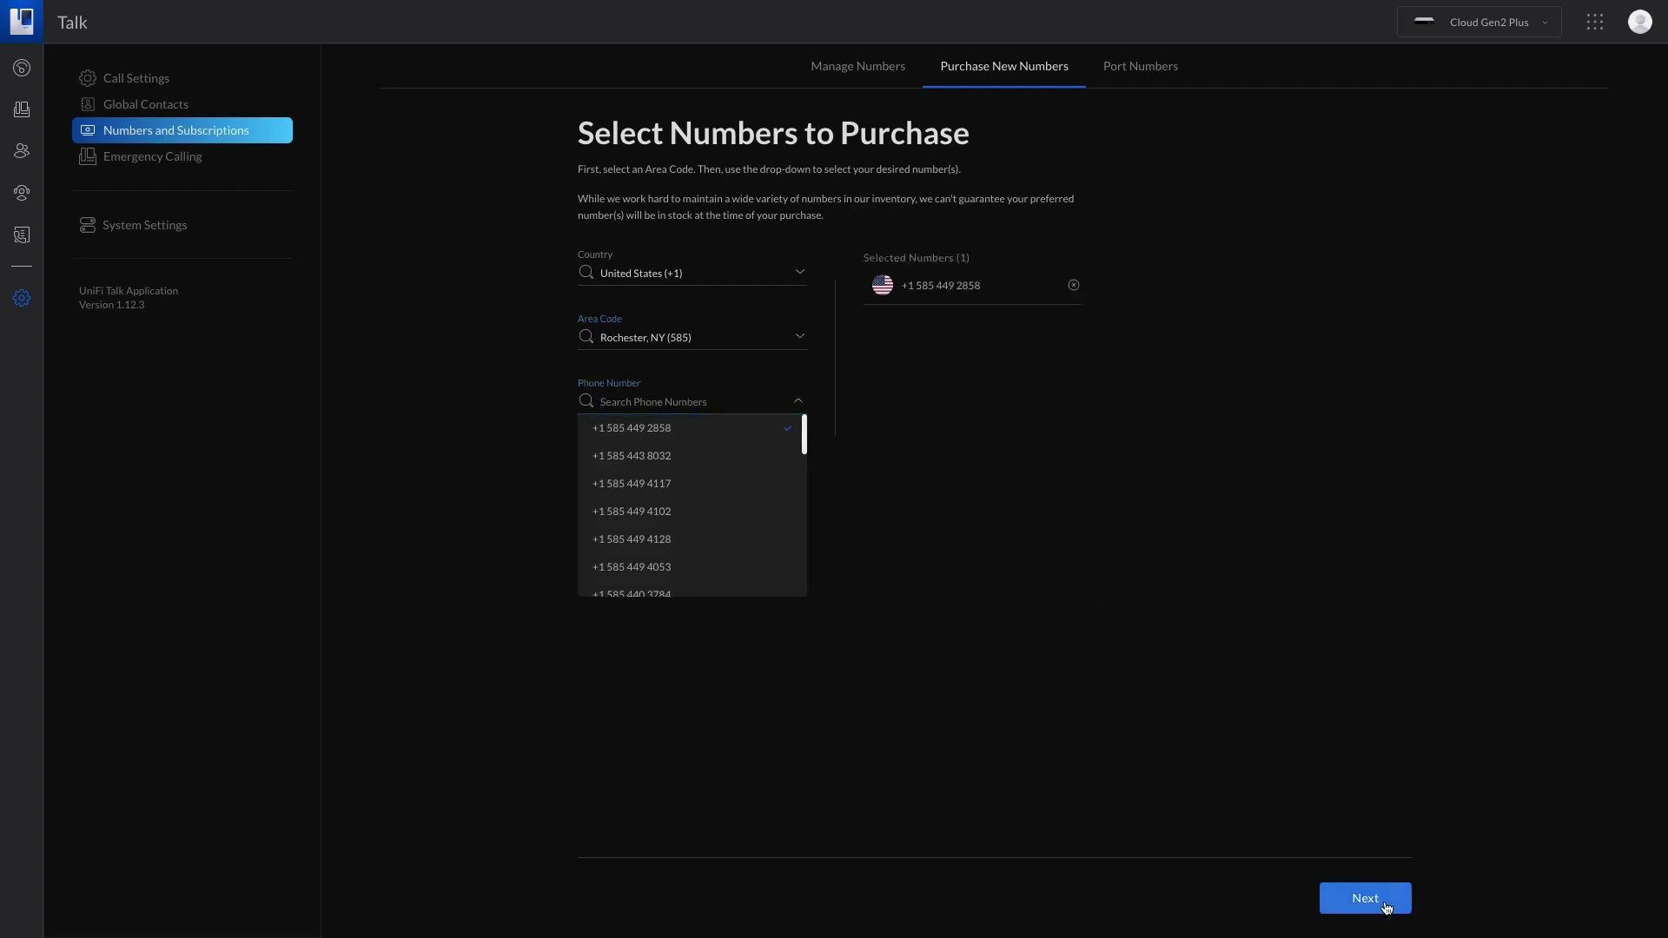
click(1379, 902)
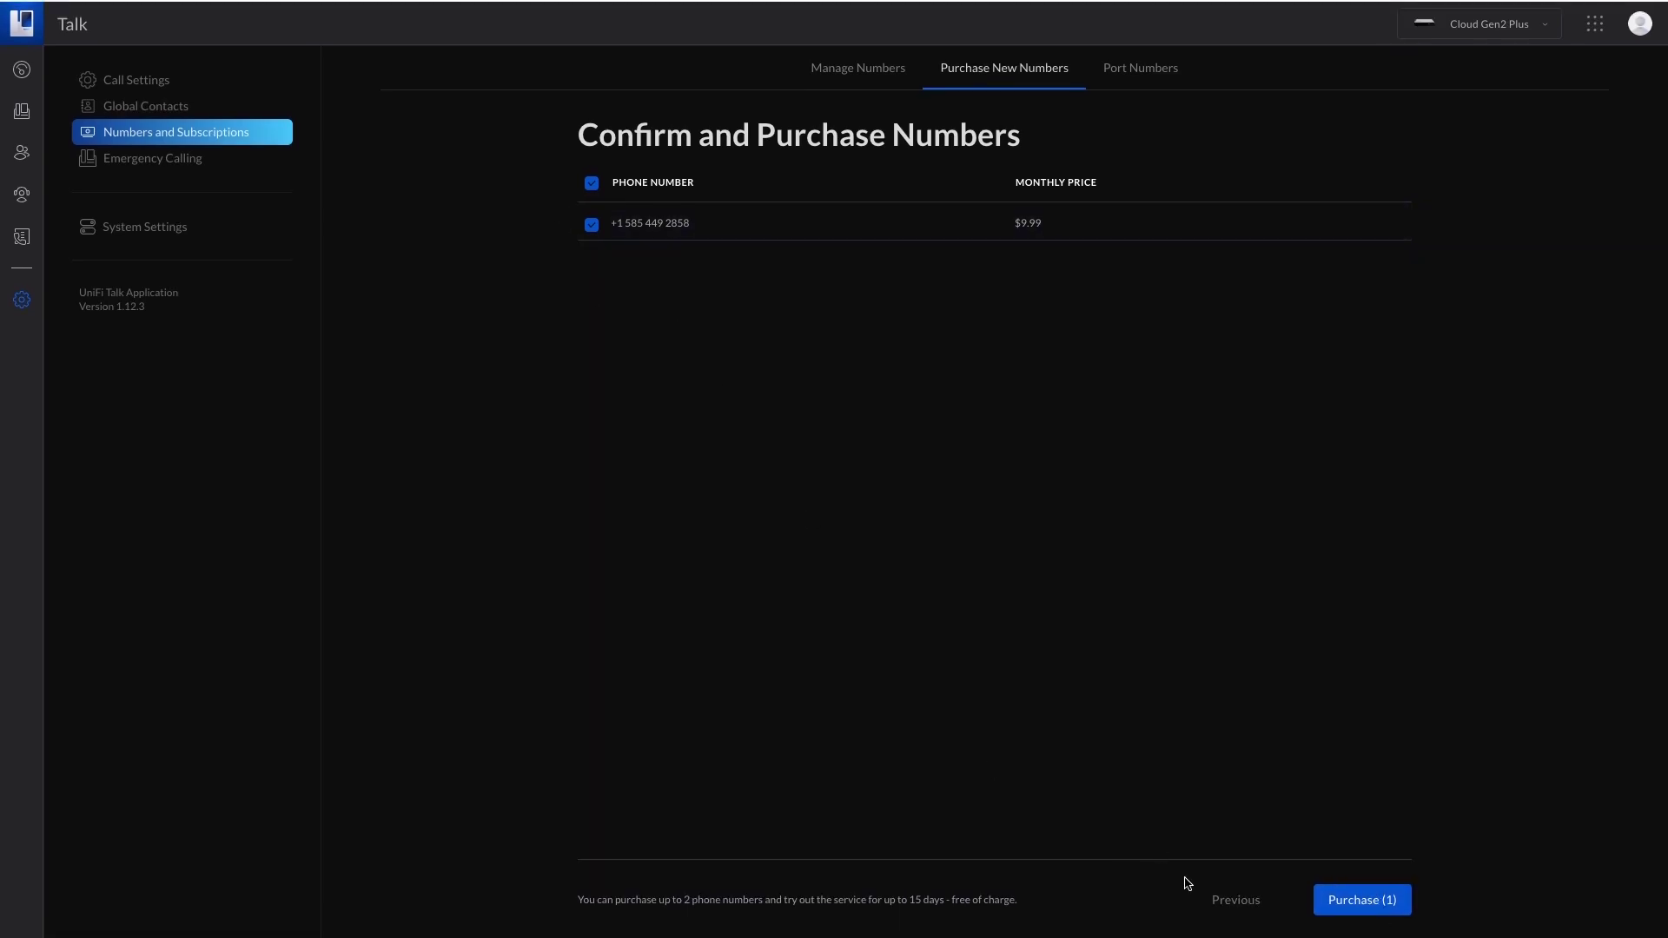
click(1209, 899)
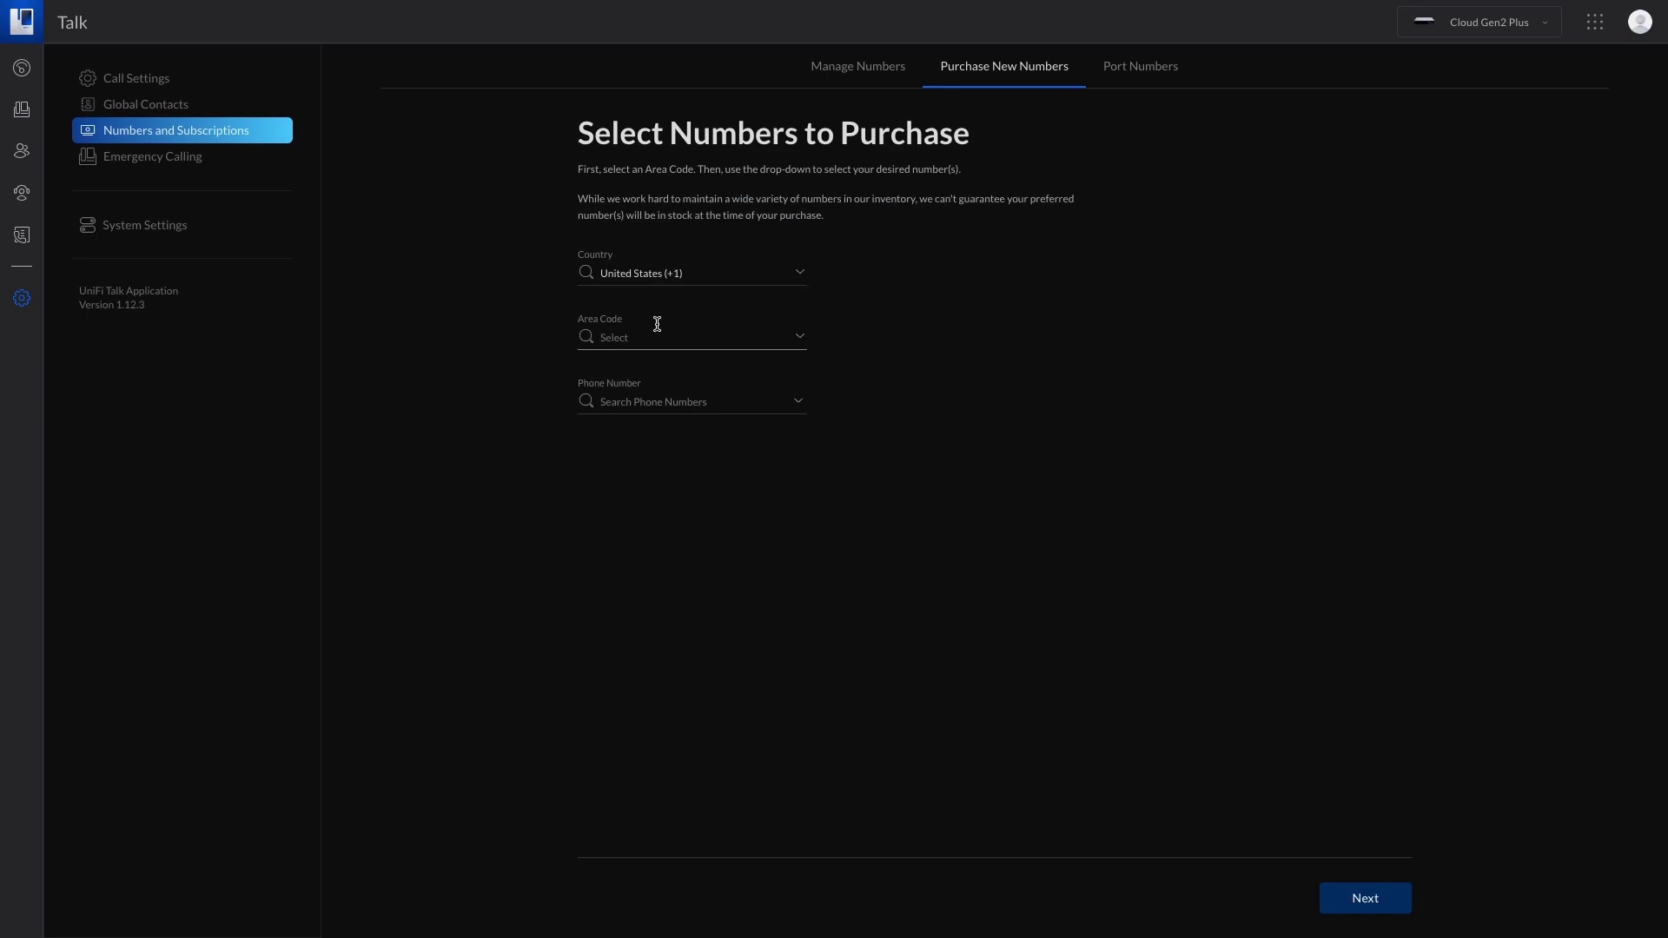
click(667, 271)
click(670, 309)
click(648, 337)
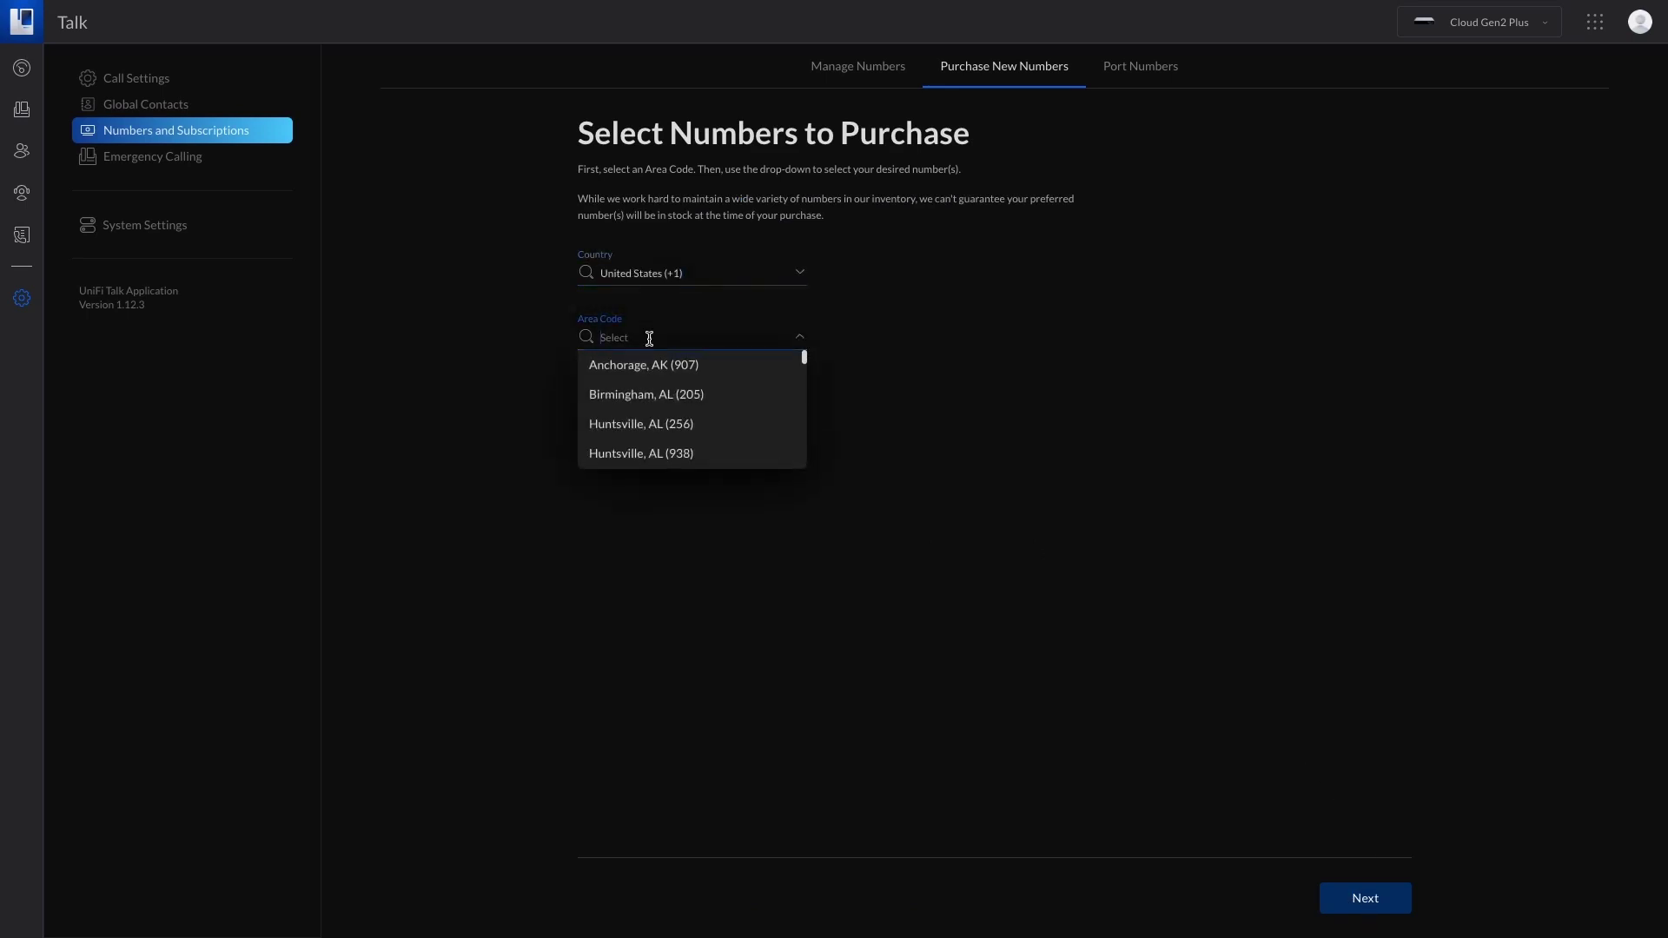
text(585)
click(651, 364)
click(700, 402)
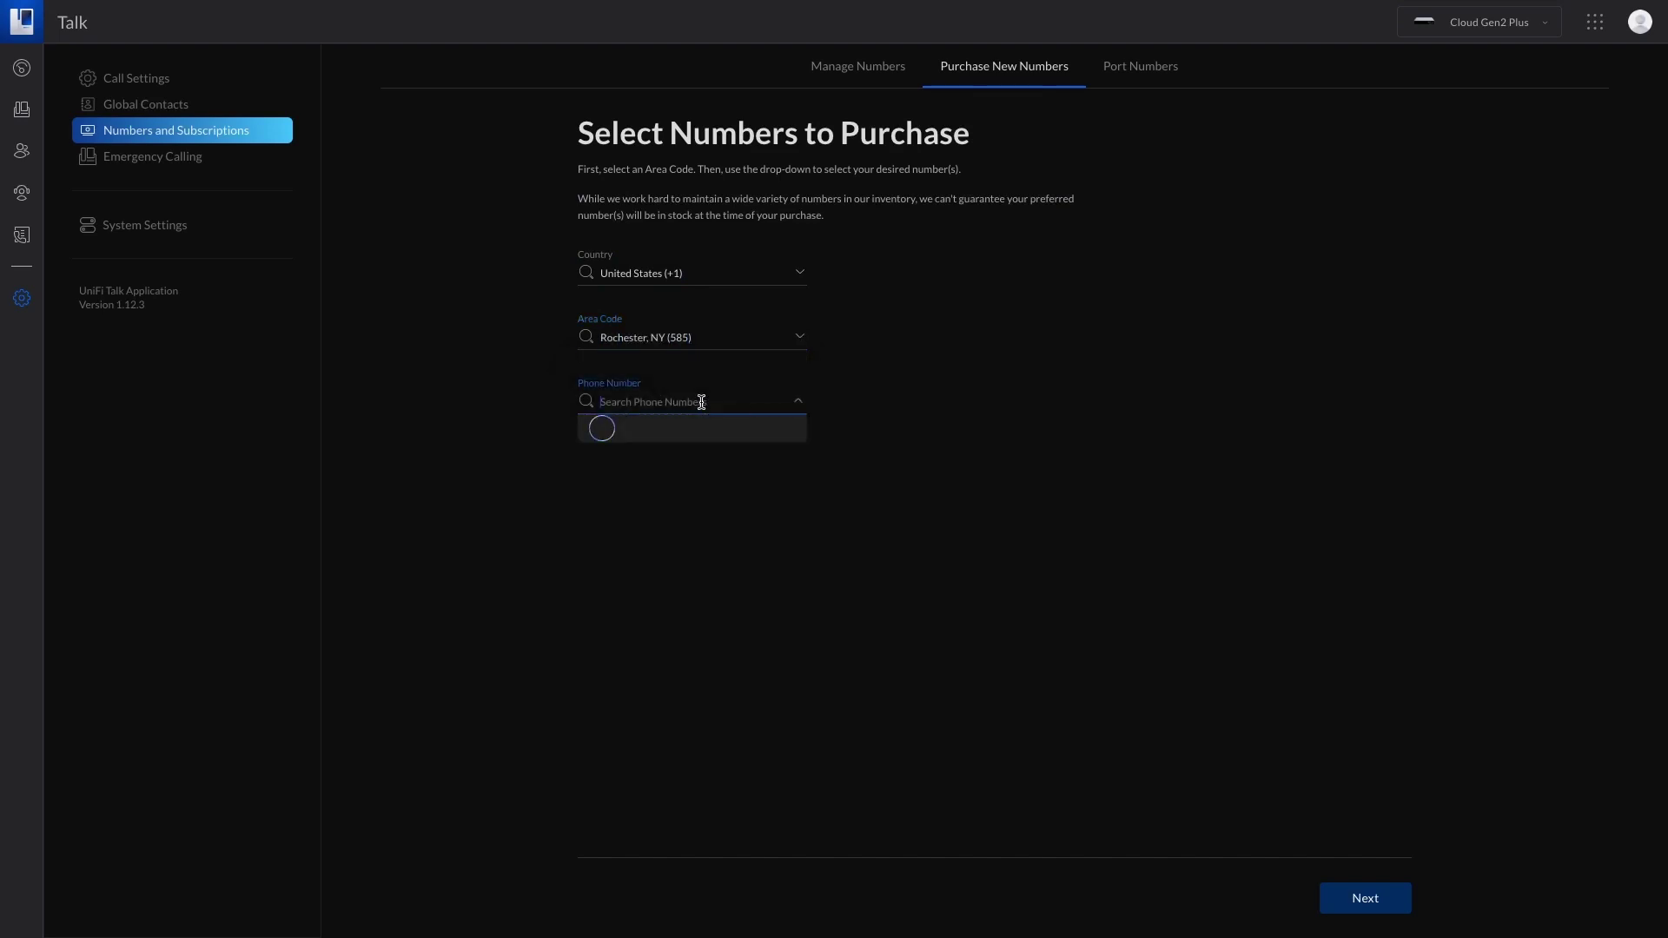
click(694, 430)
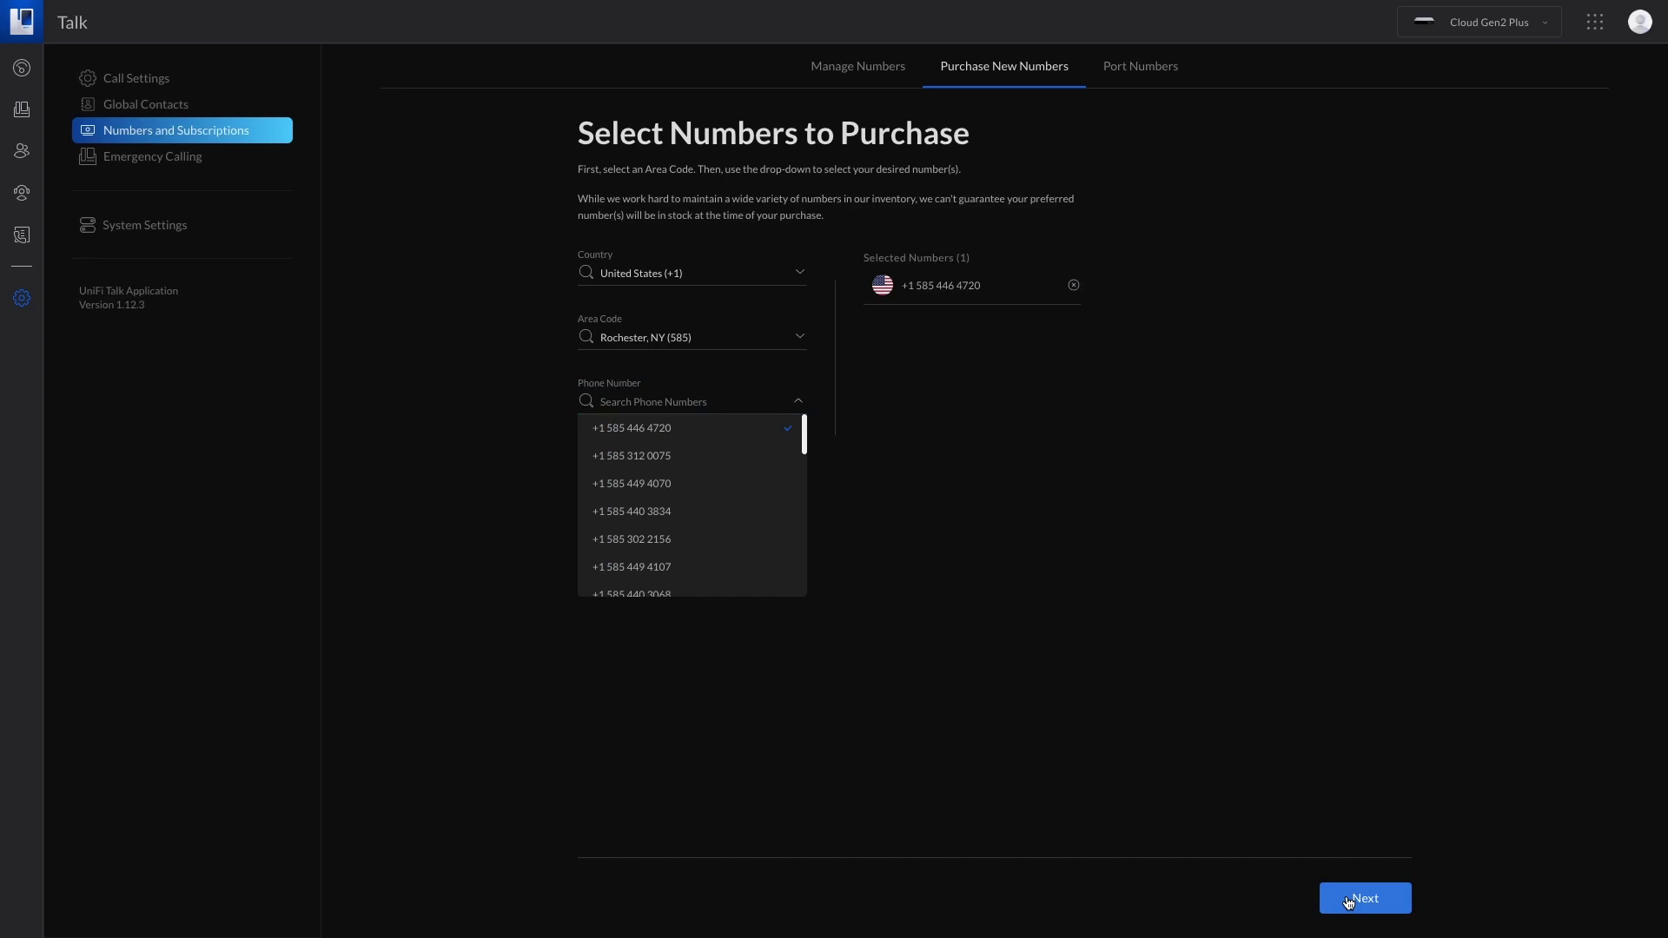
click(915, 480)
click(787, 400)
click(655, 460)
click(987, 505)
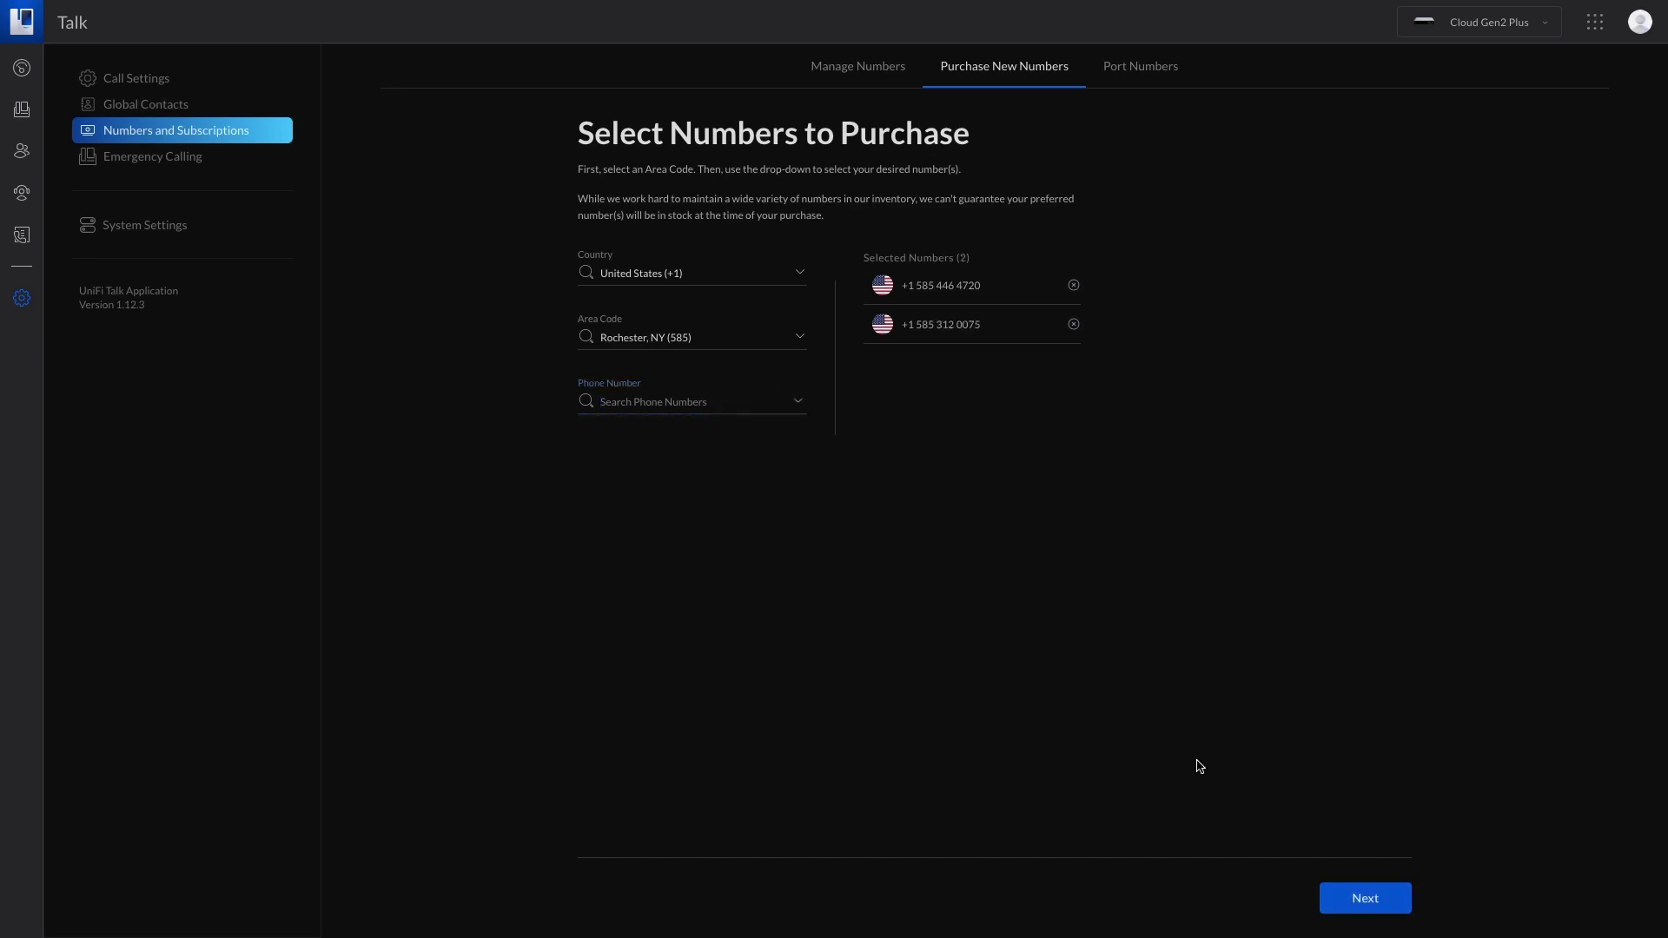
click(1359, 896)
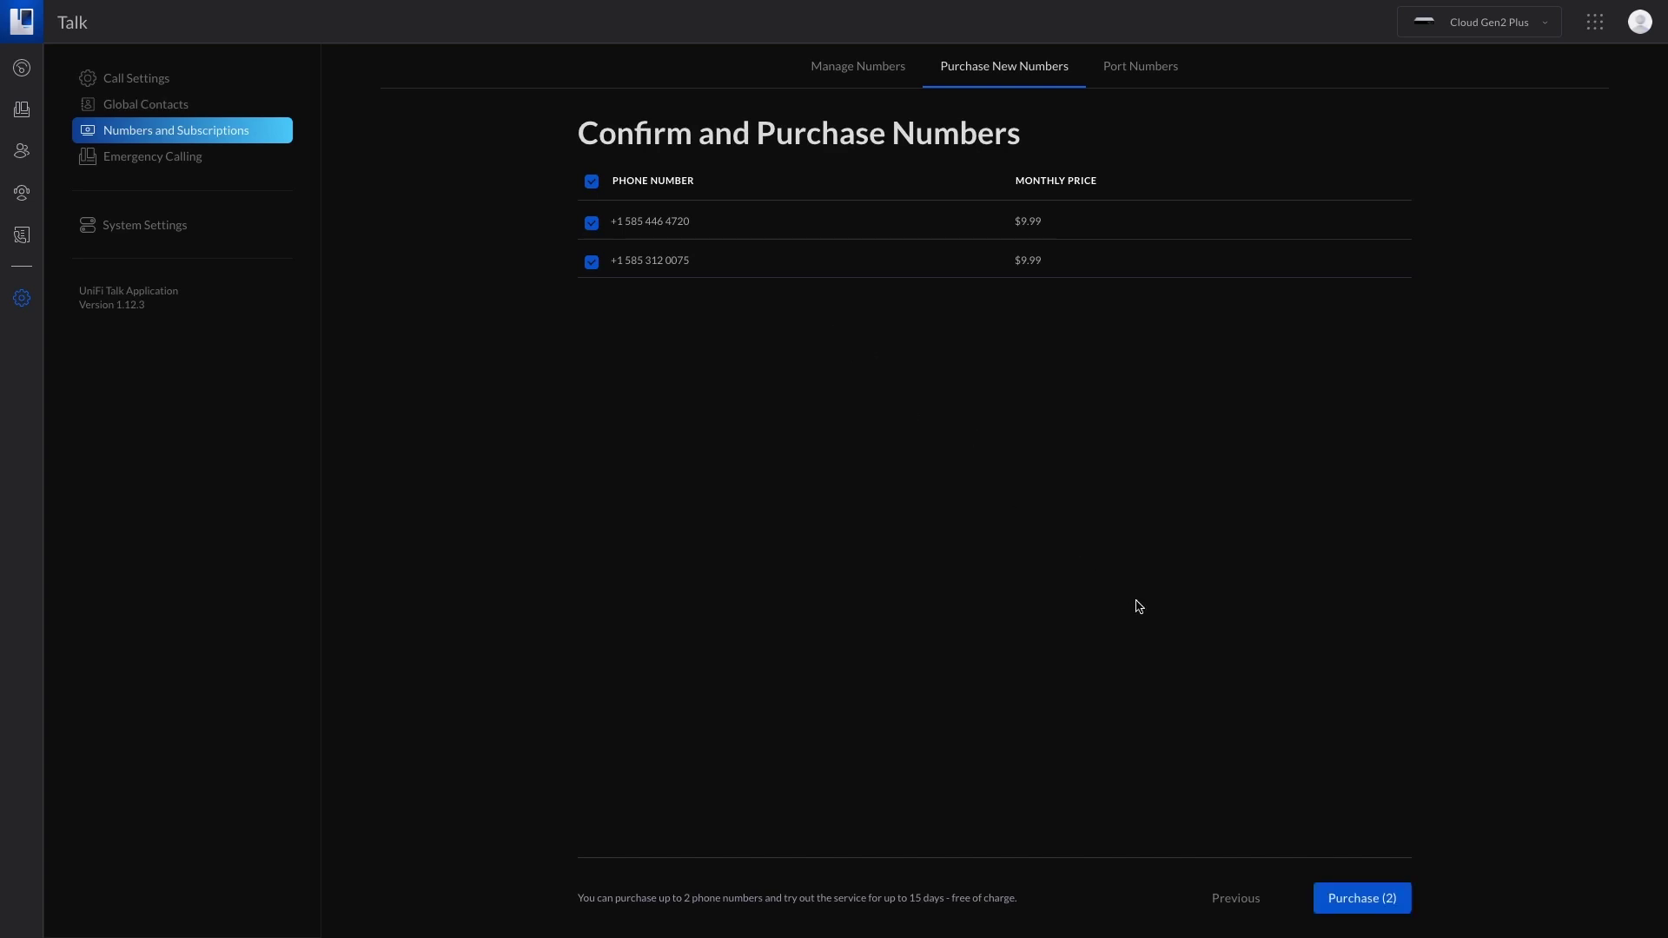
click(1362, 898)
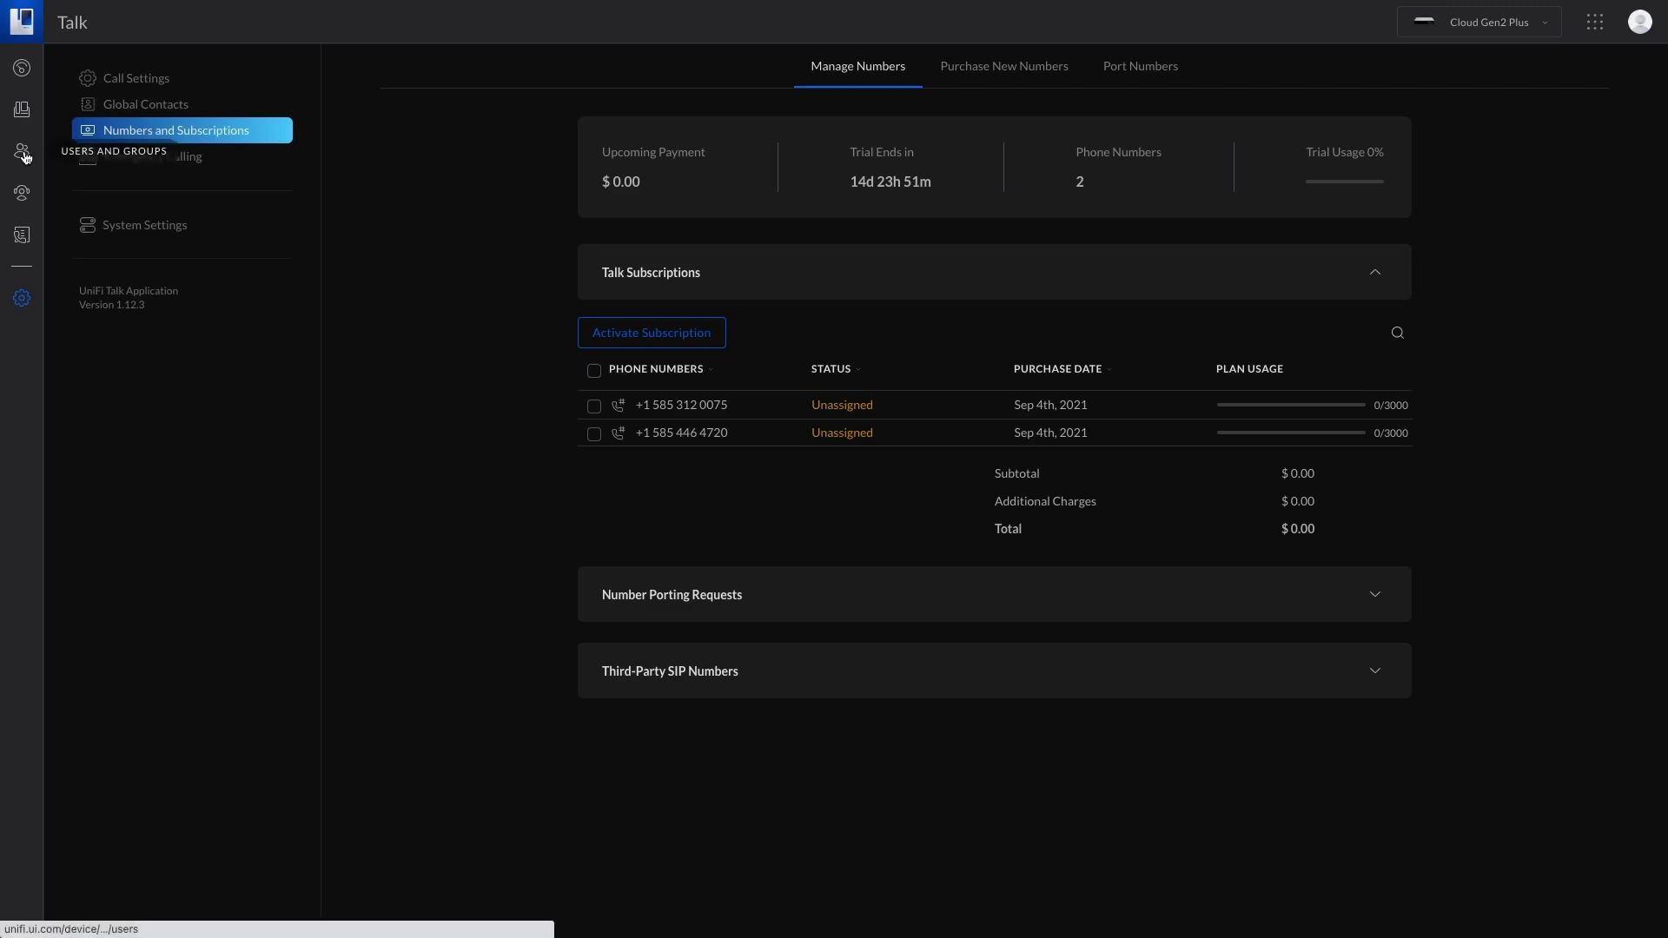
Step: Open the Smart Attendant setup wizard from the left sidebar
click(21, 194)
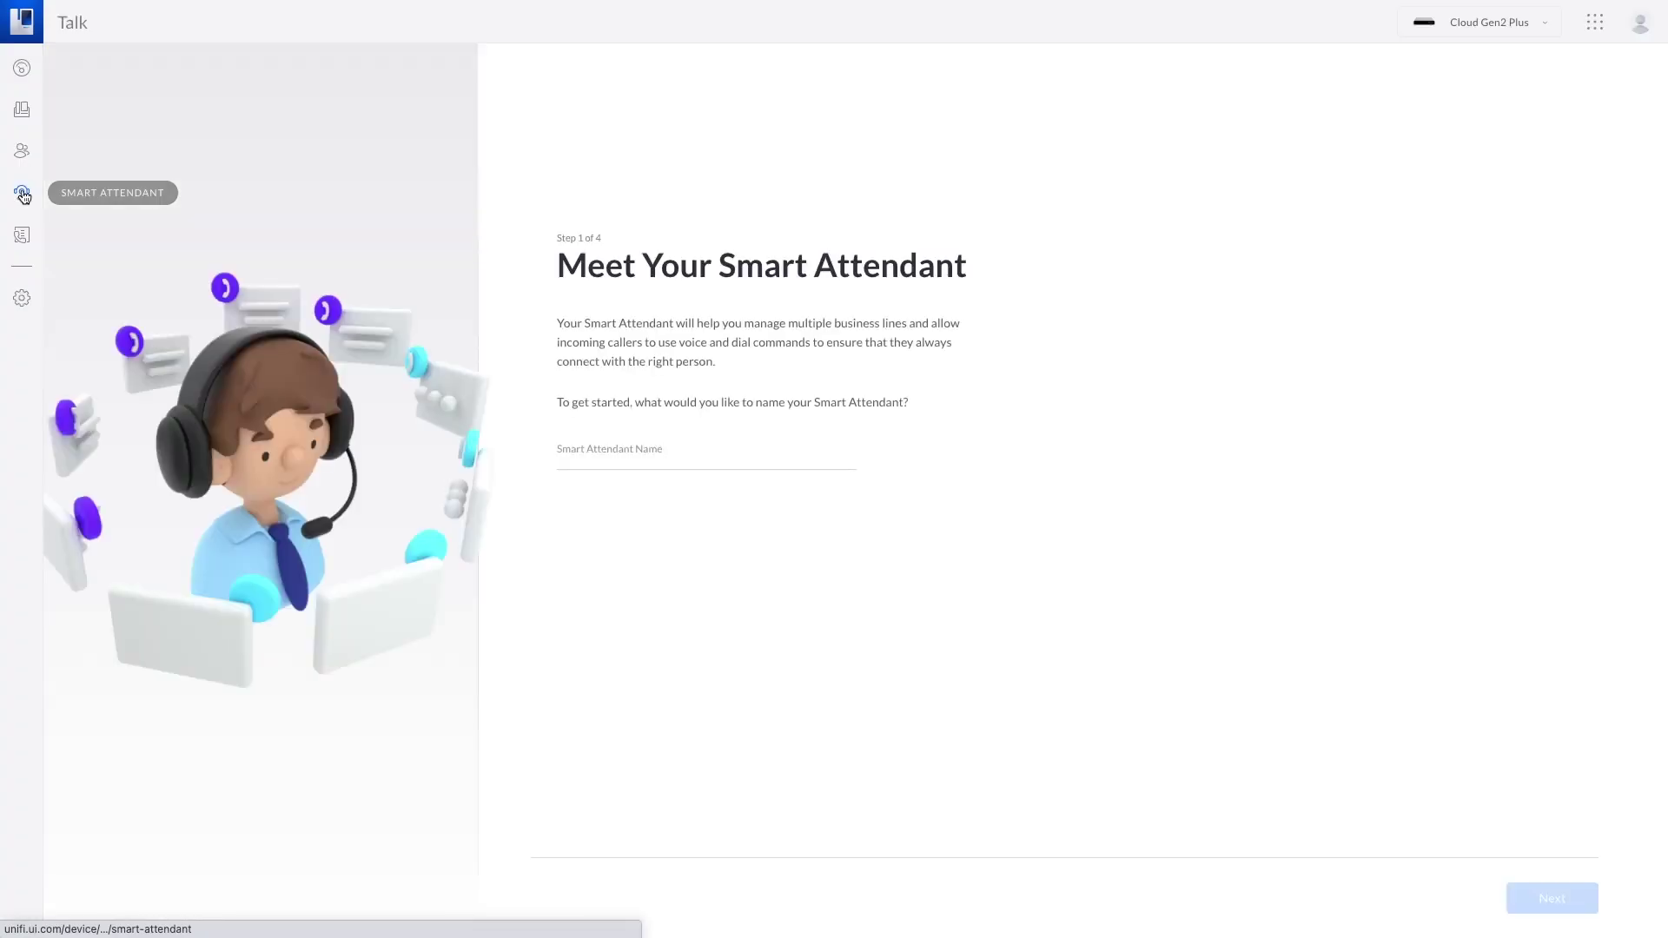
text(Juliet)
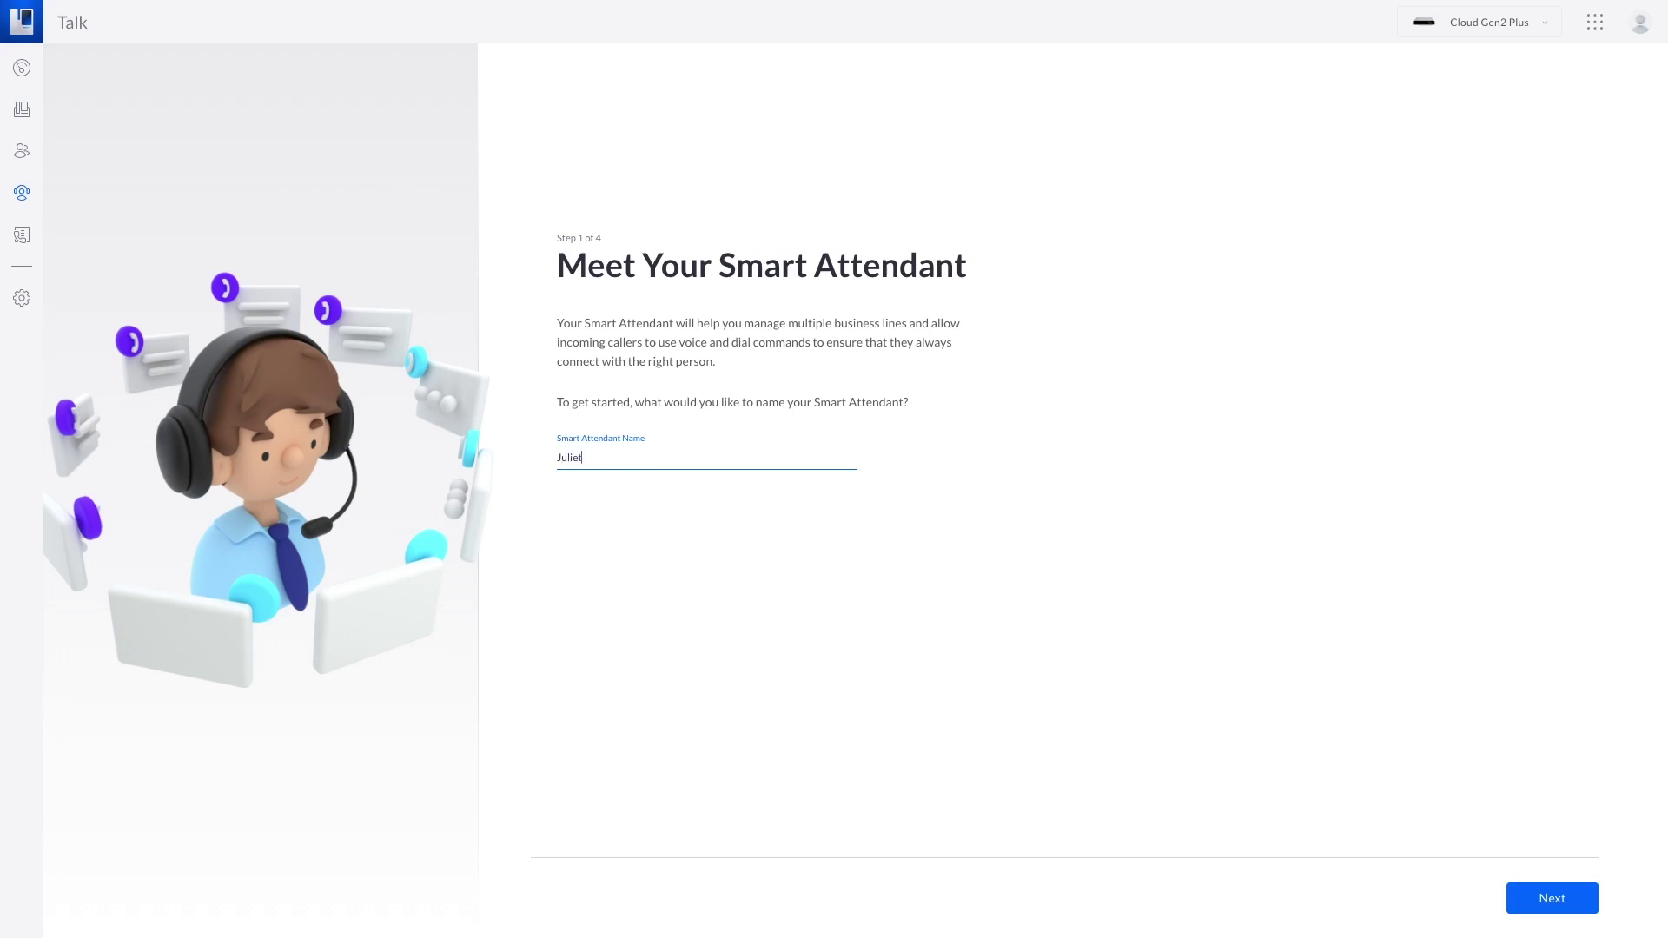
click(1552, 902)
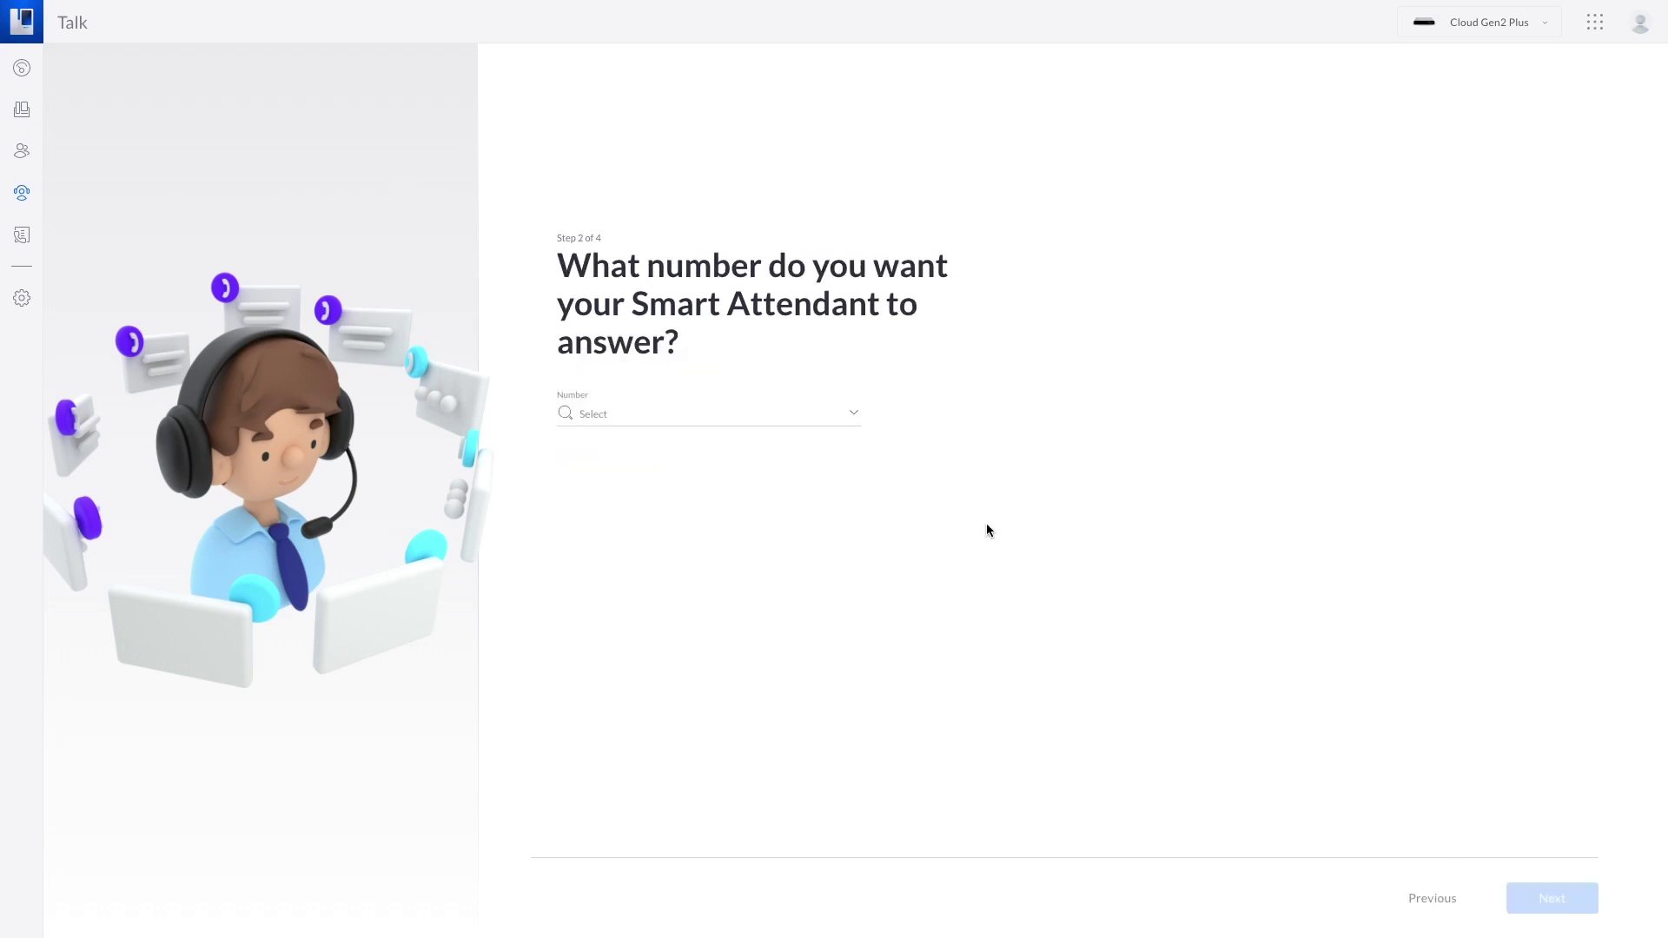
click(852, 416)
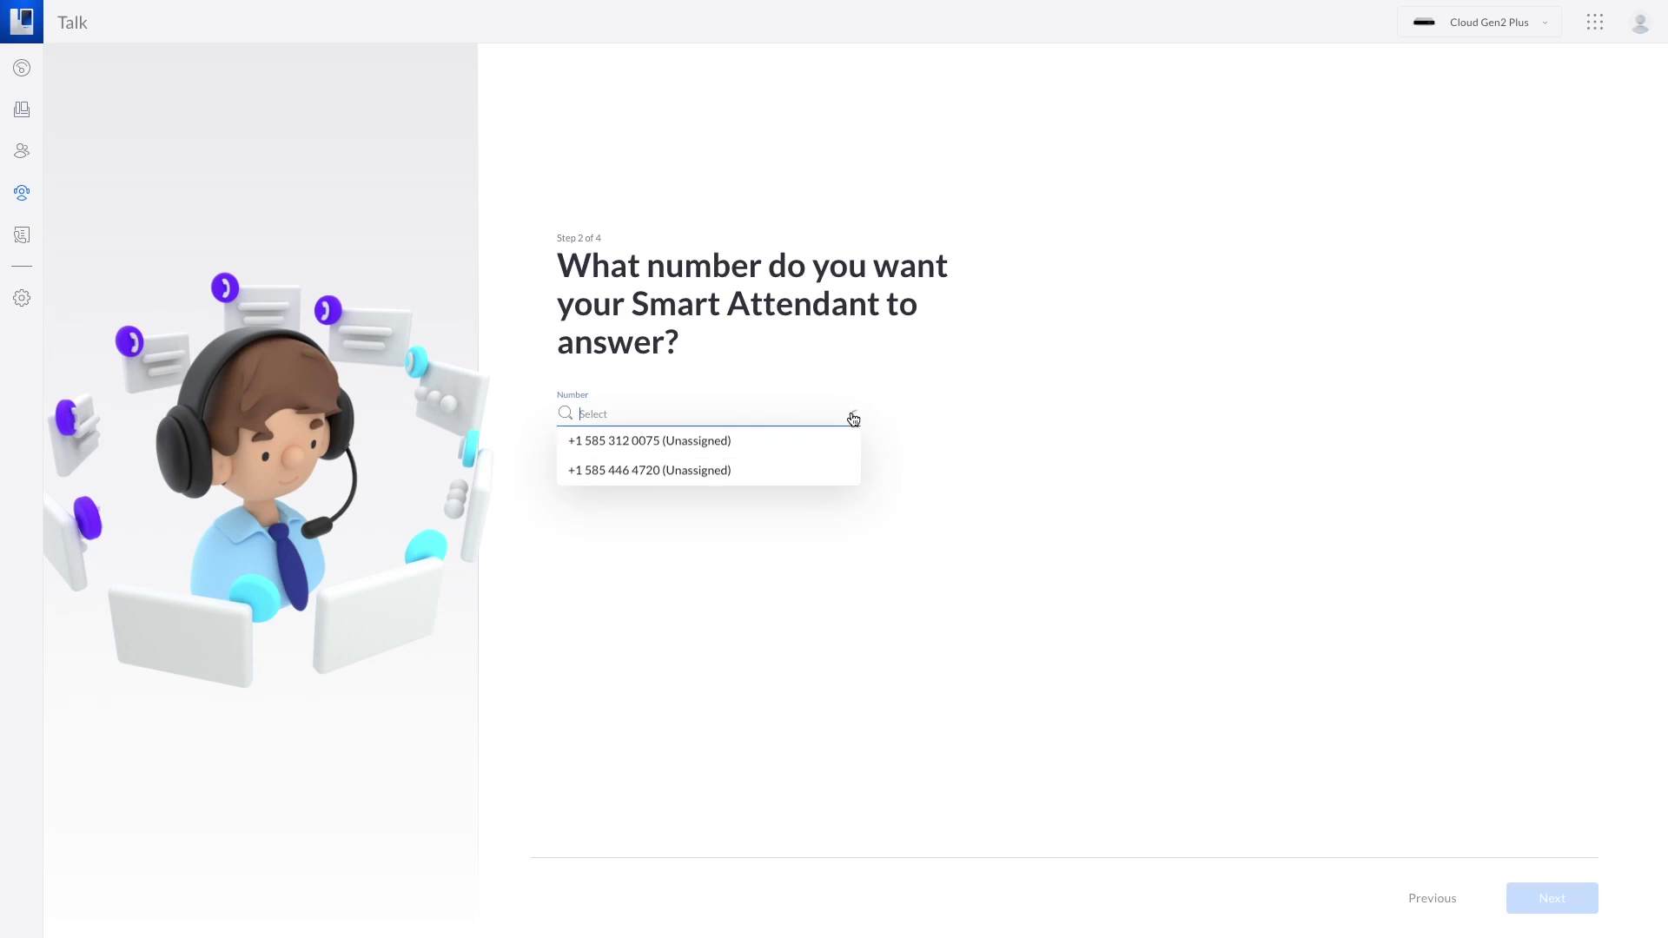
click(609, 444)
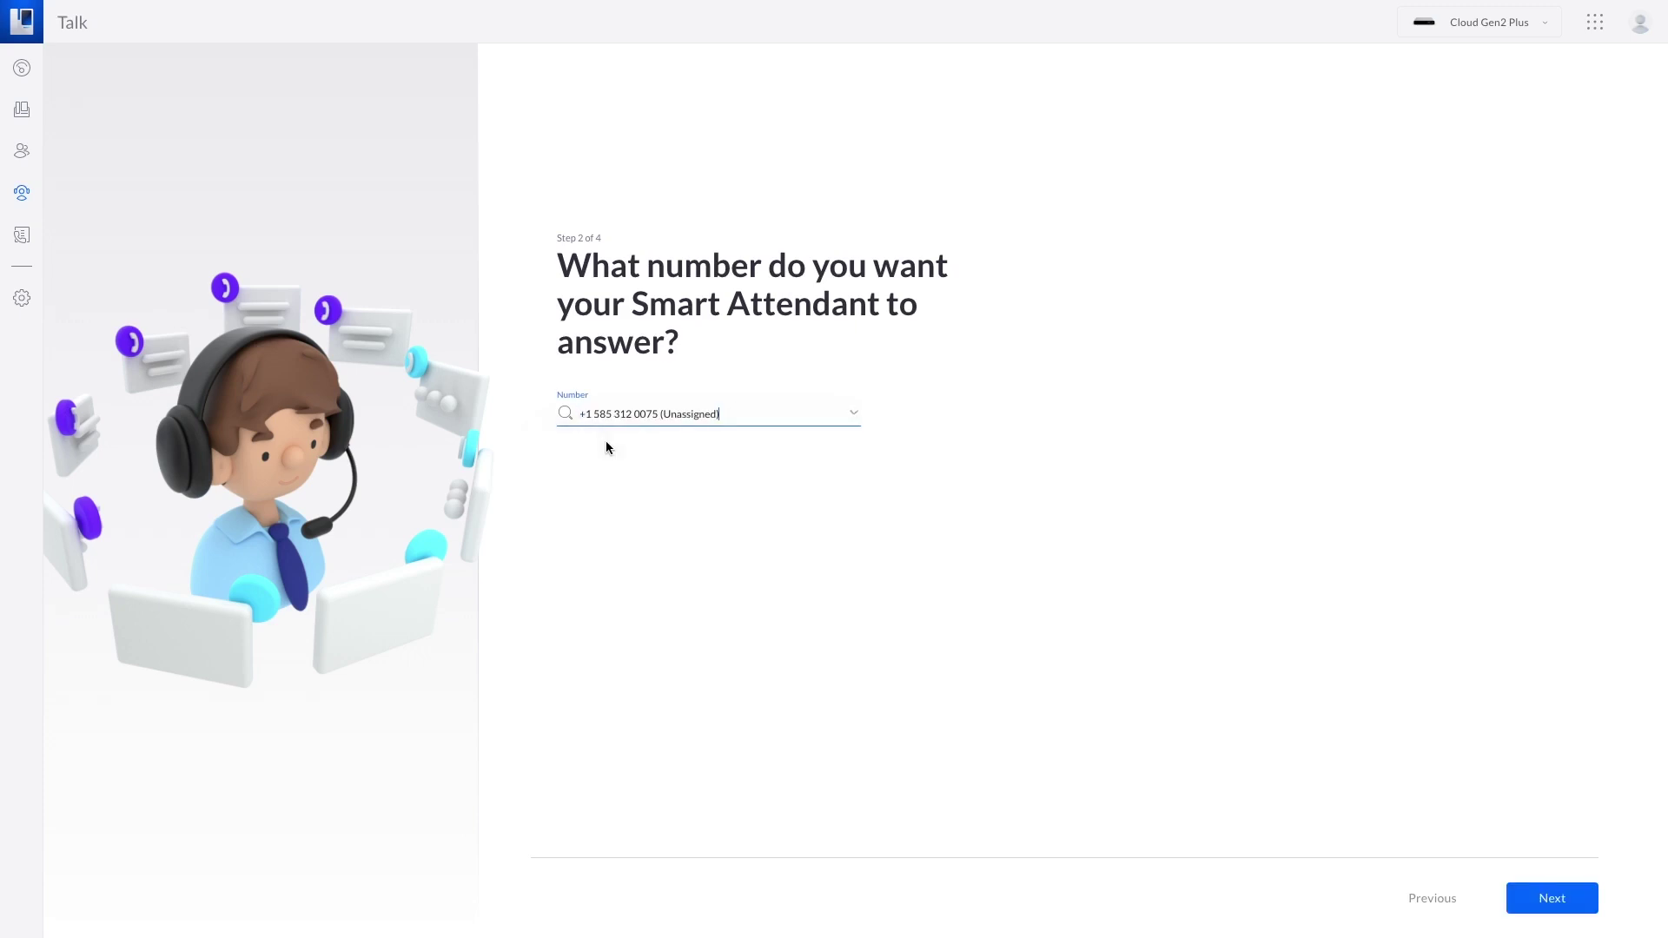
click(1564, 899)
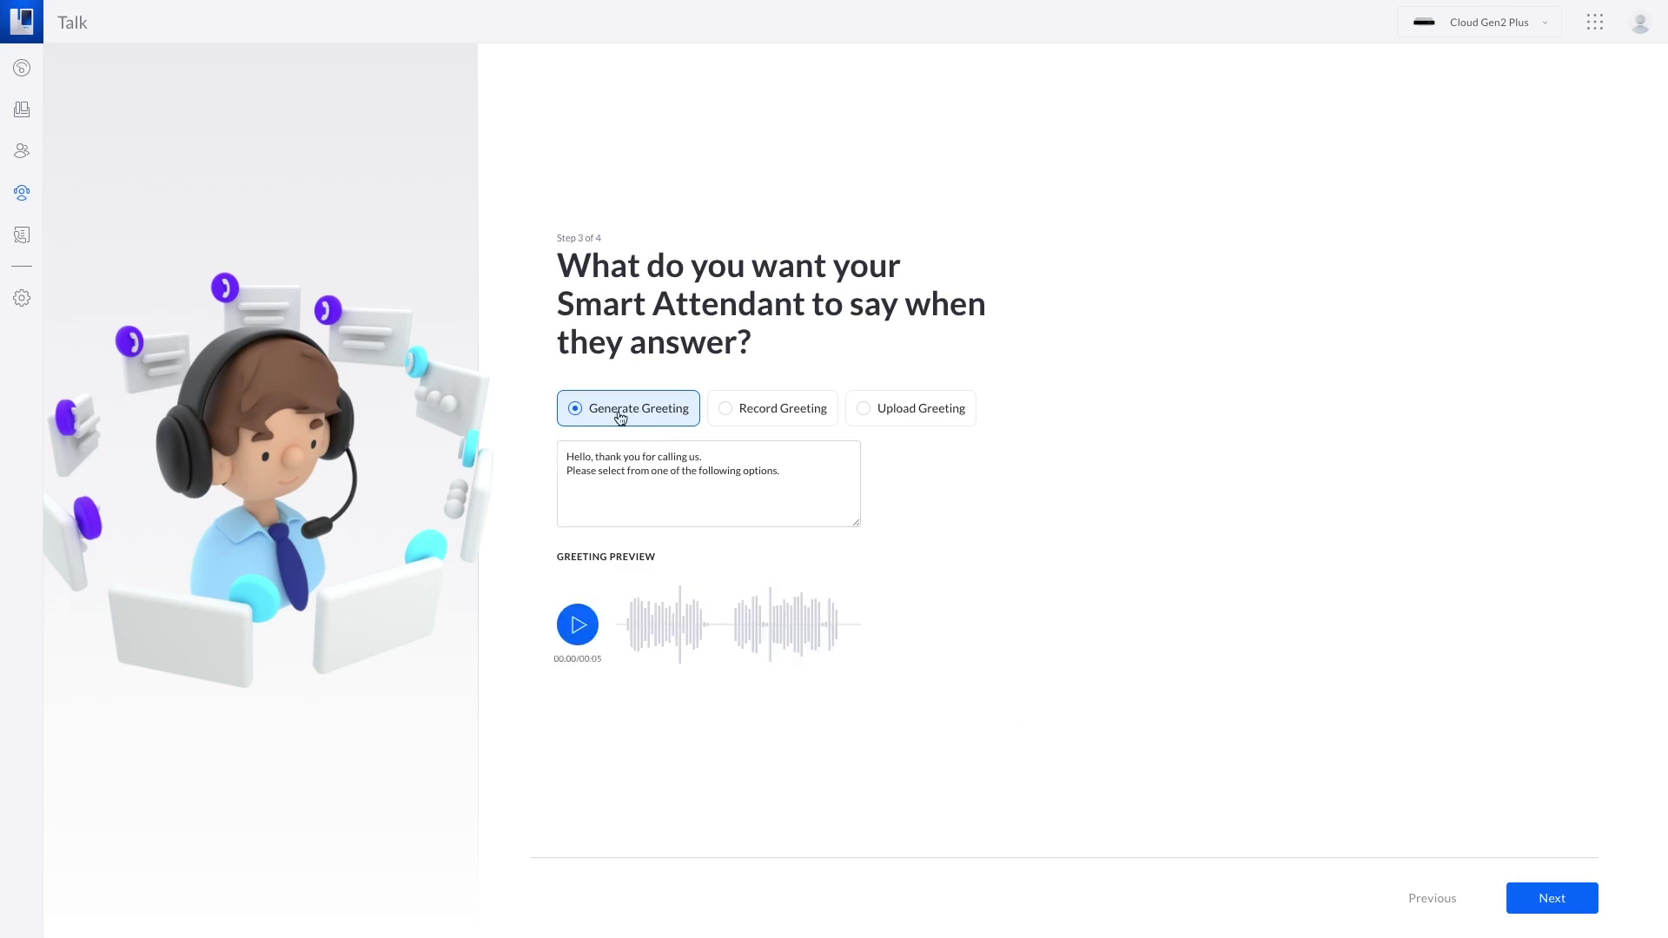
Step: Replace the generated greeting text with a new message and continue to keypress routing
click(786, 476)
key(ctrl+a)
key(BackSpace)
text(He)
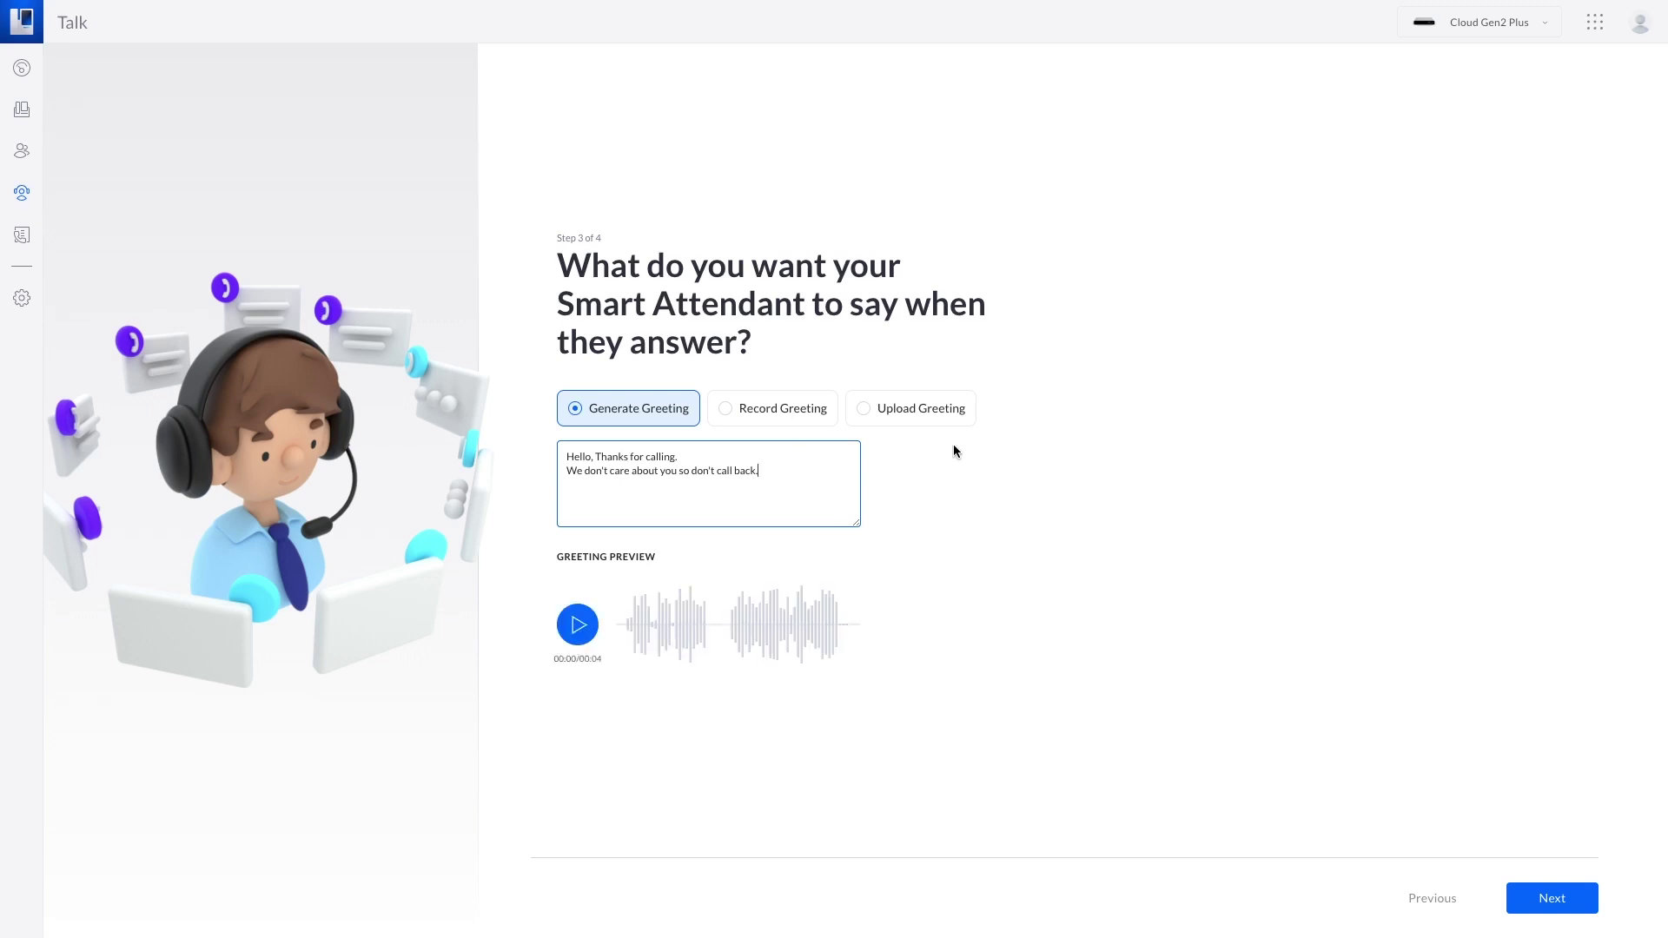
click(1561, 903)
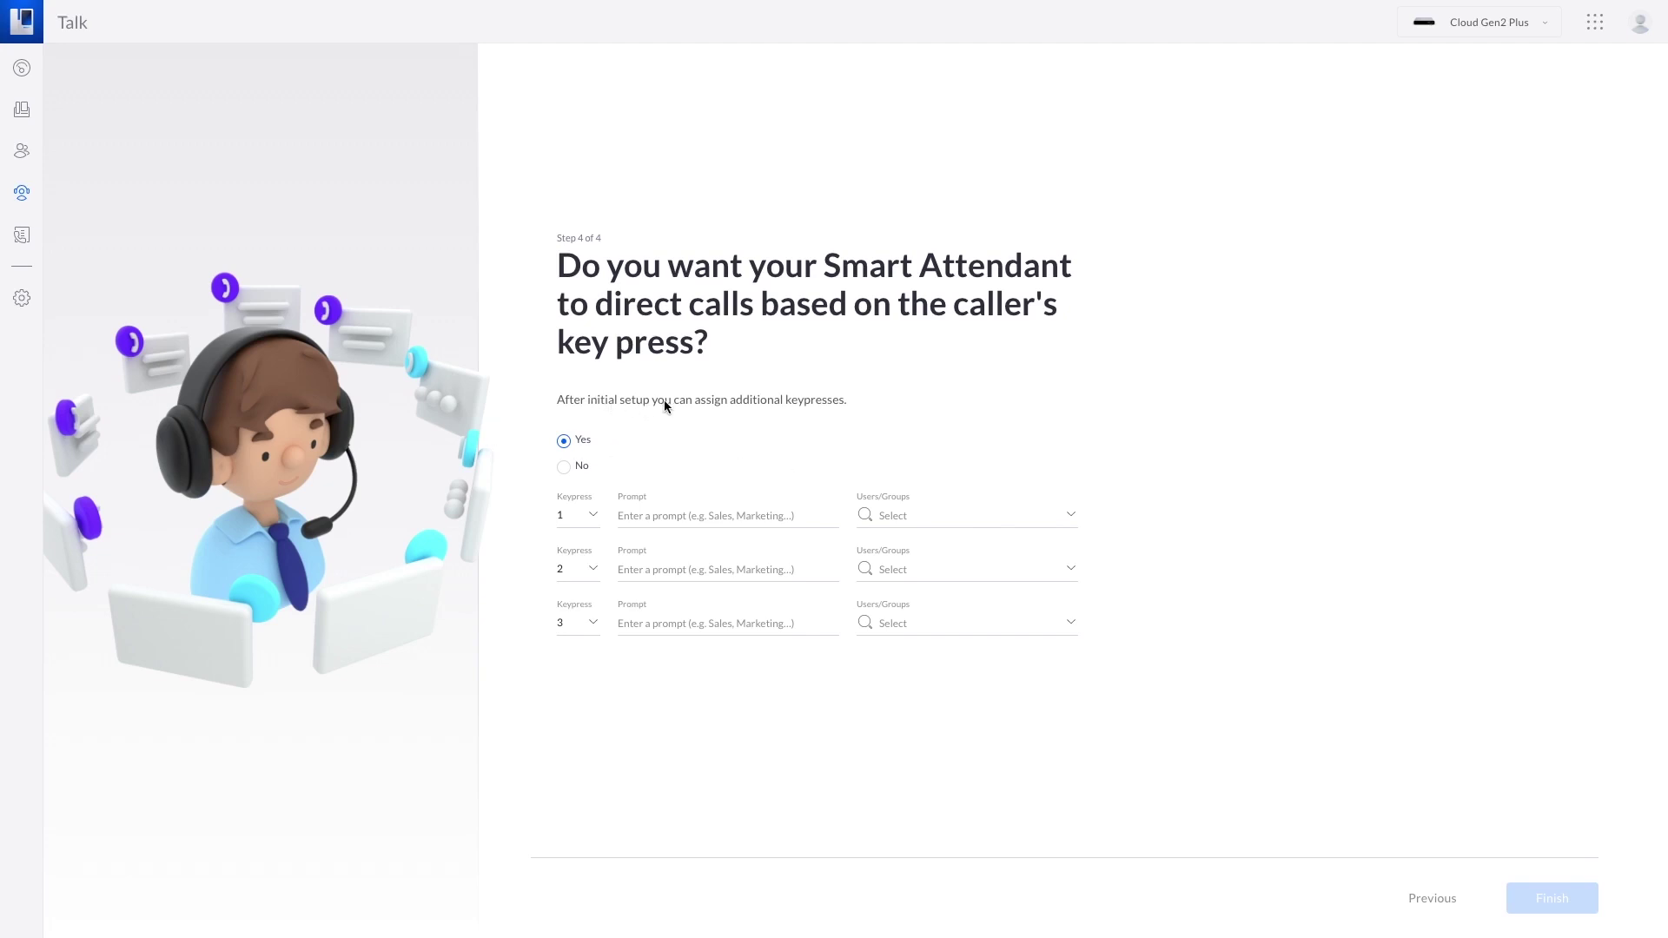
Step: Route keypress 1 with prompt 'Sales' to the first listed user
click(591, 521)
click(589, 535)
click(654, 515)
text(Sales)
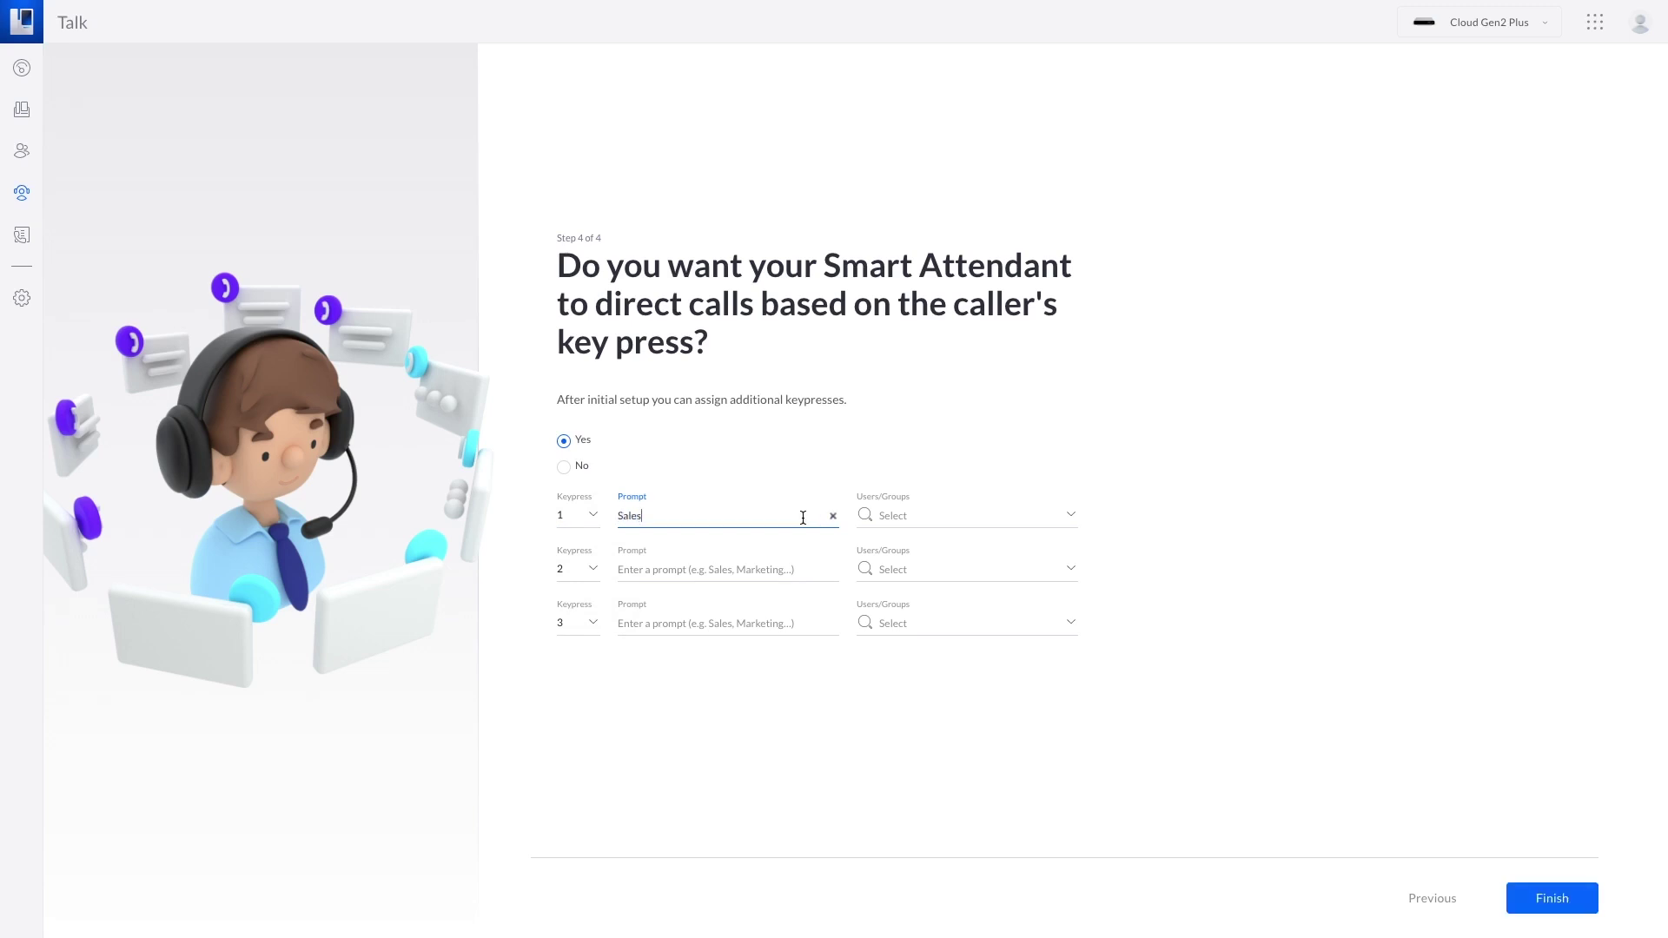
click(903, 517)
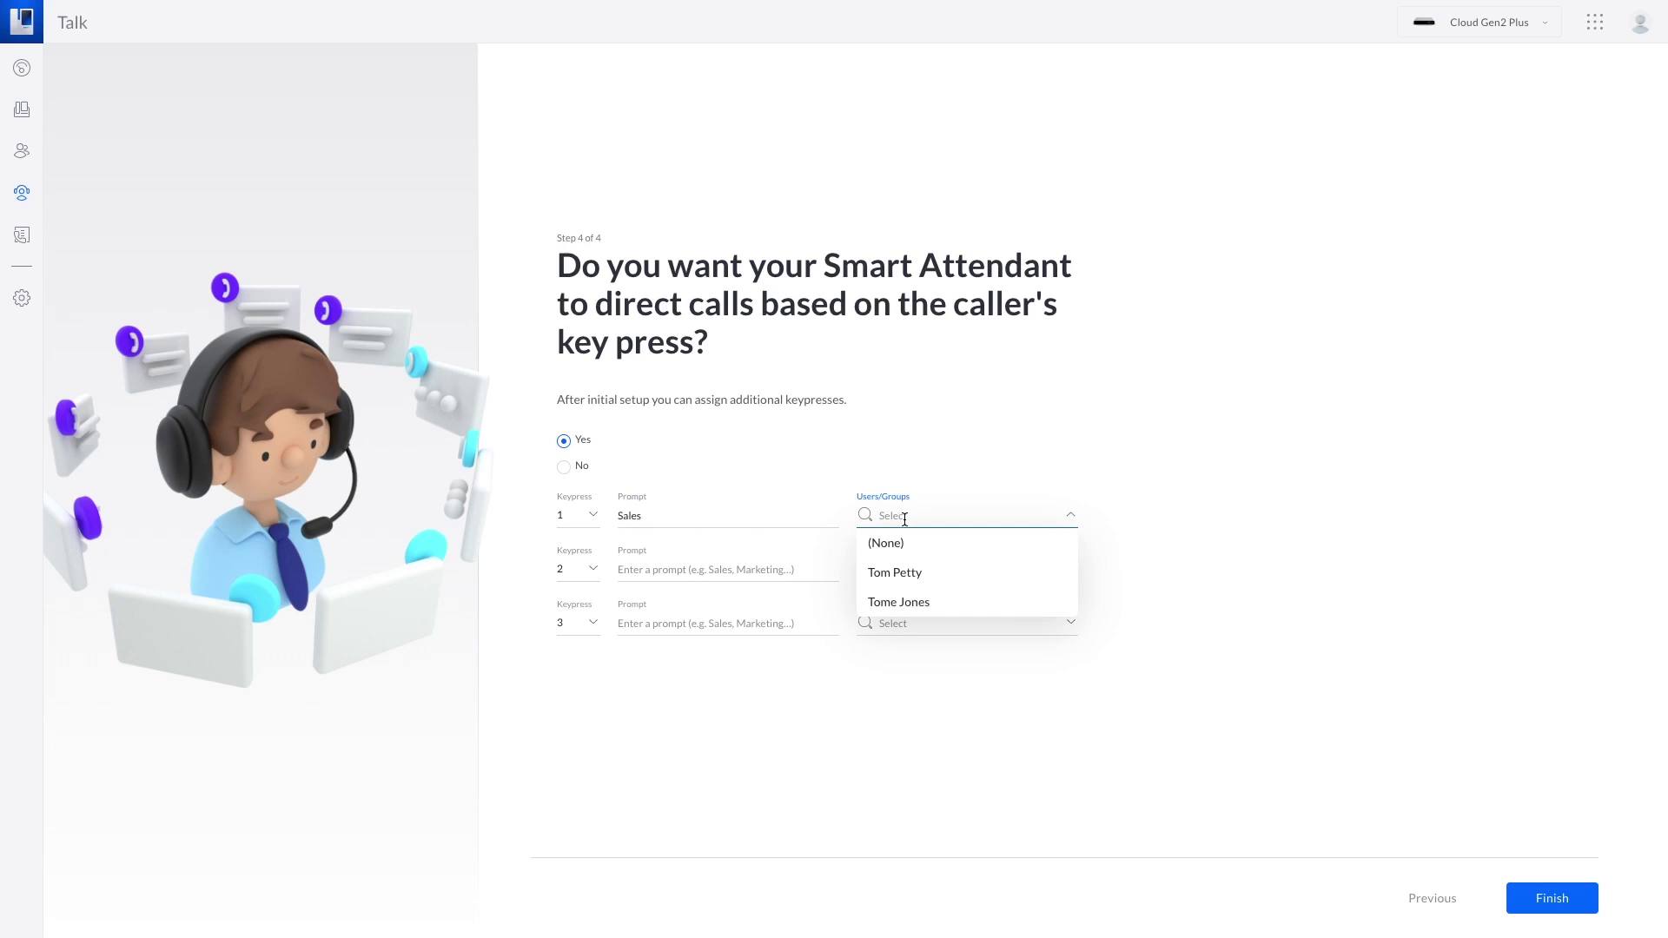
click(931, 576)
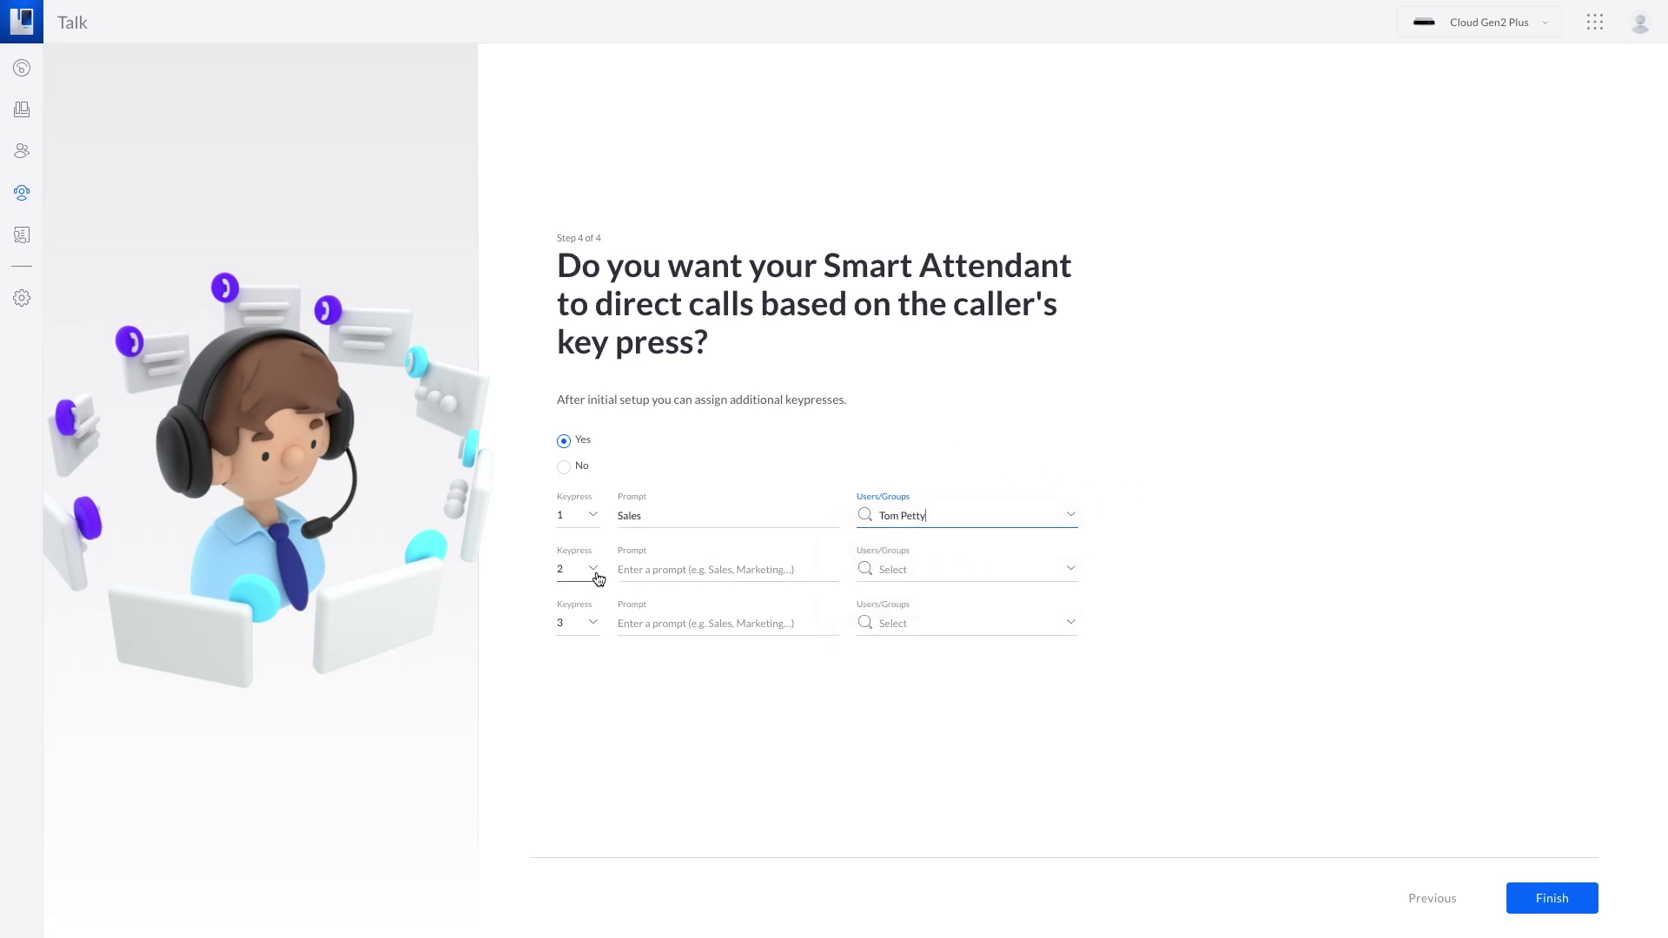
Step: Route keypress 2 with prompt 'Operation' to the second listed user
click(630, 571)
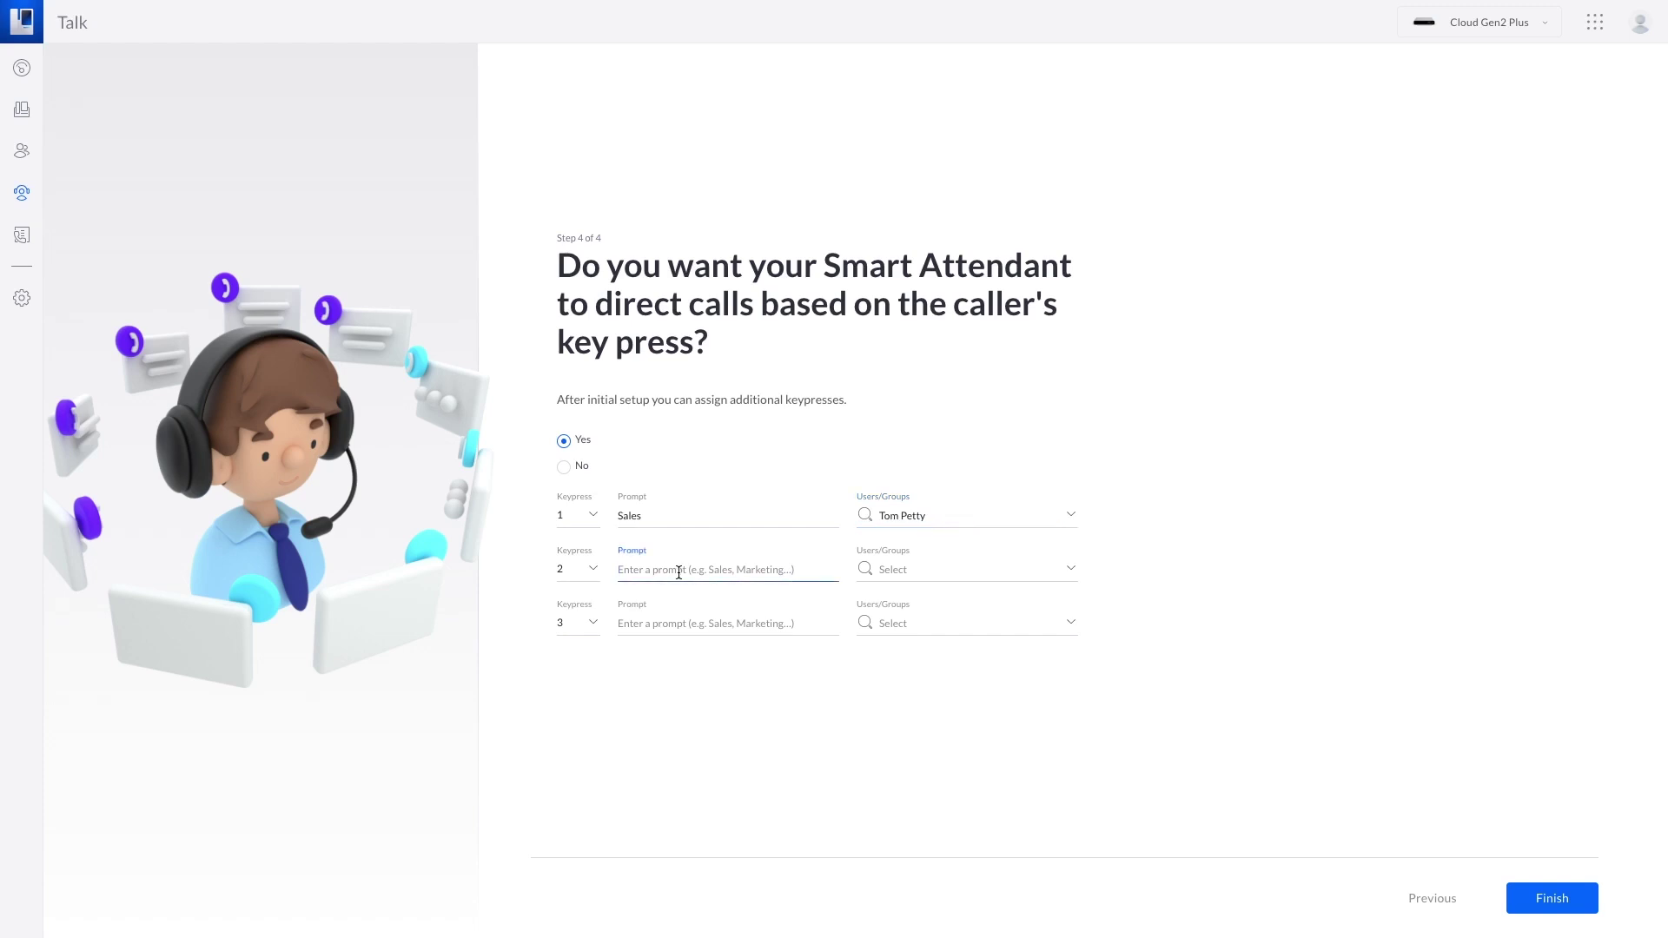
text(Operations)
click(930, 569)
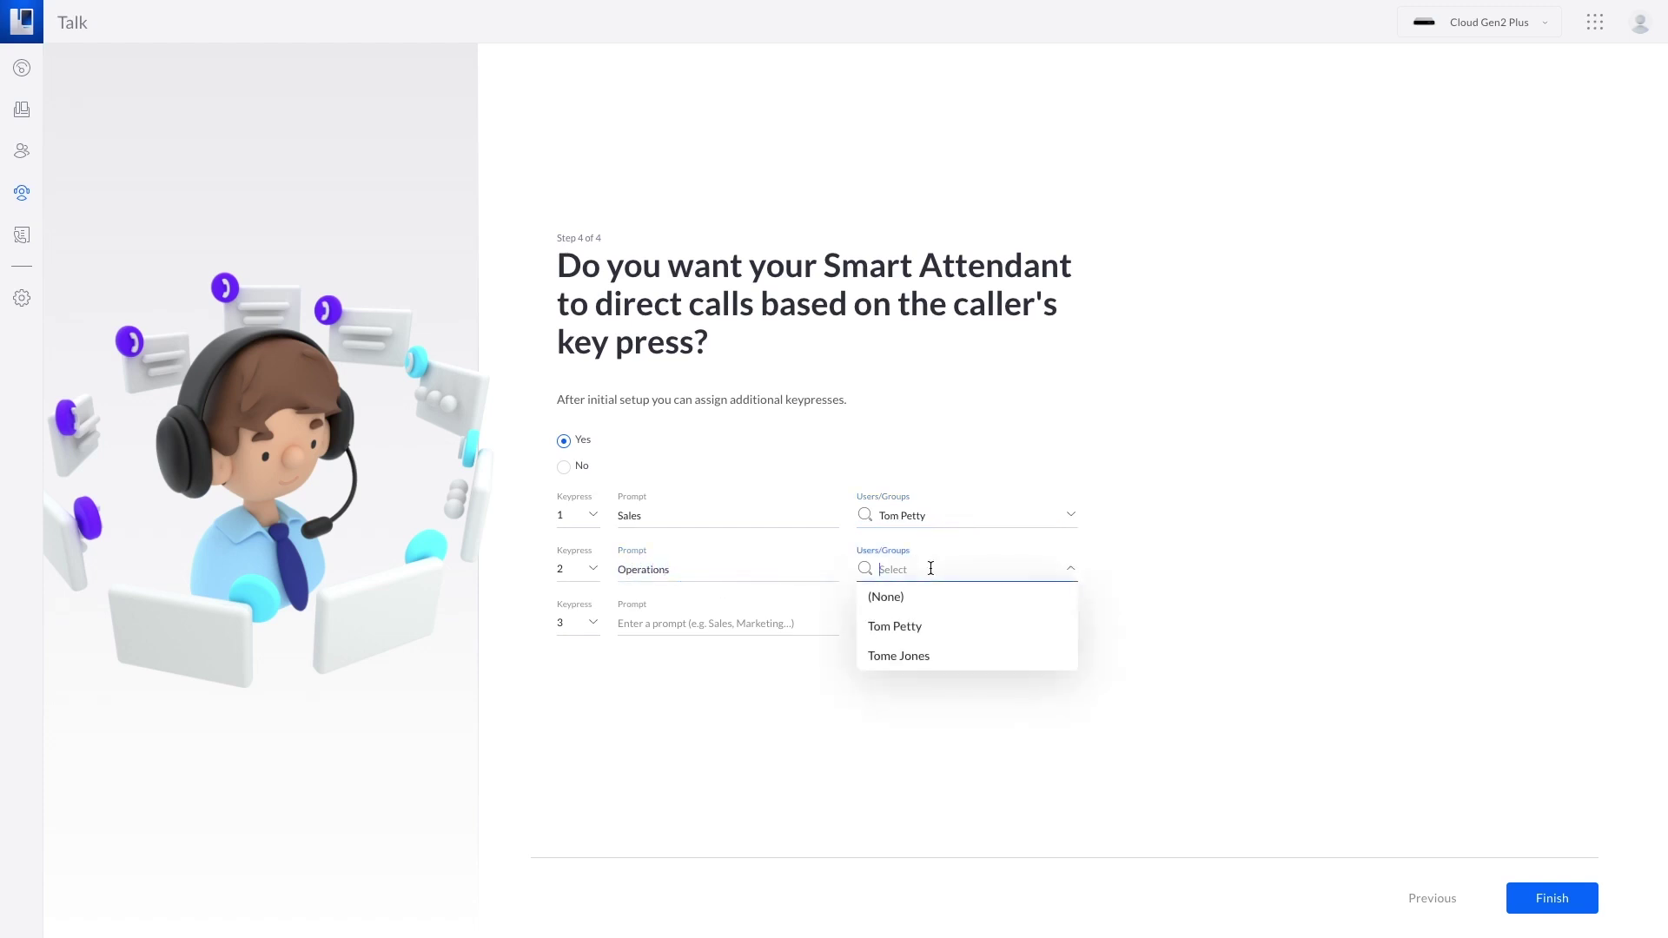
click(918, 659)
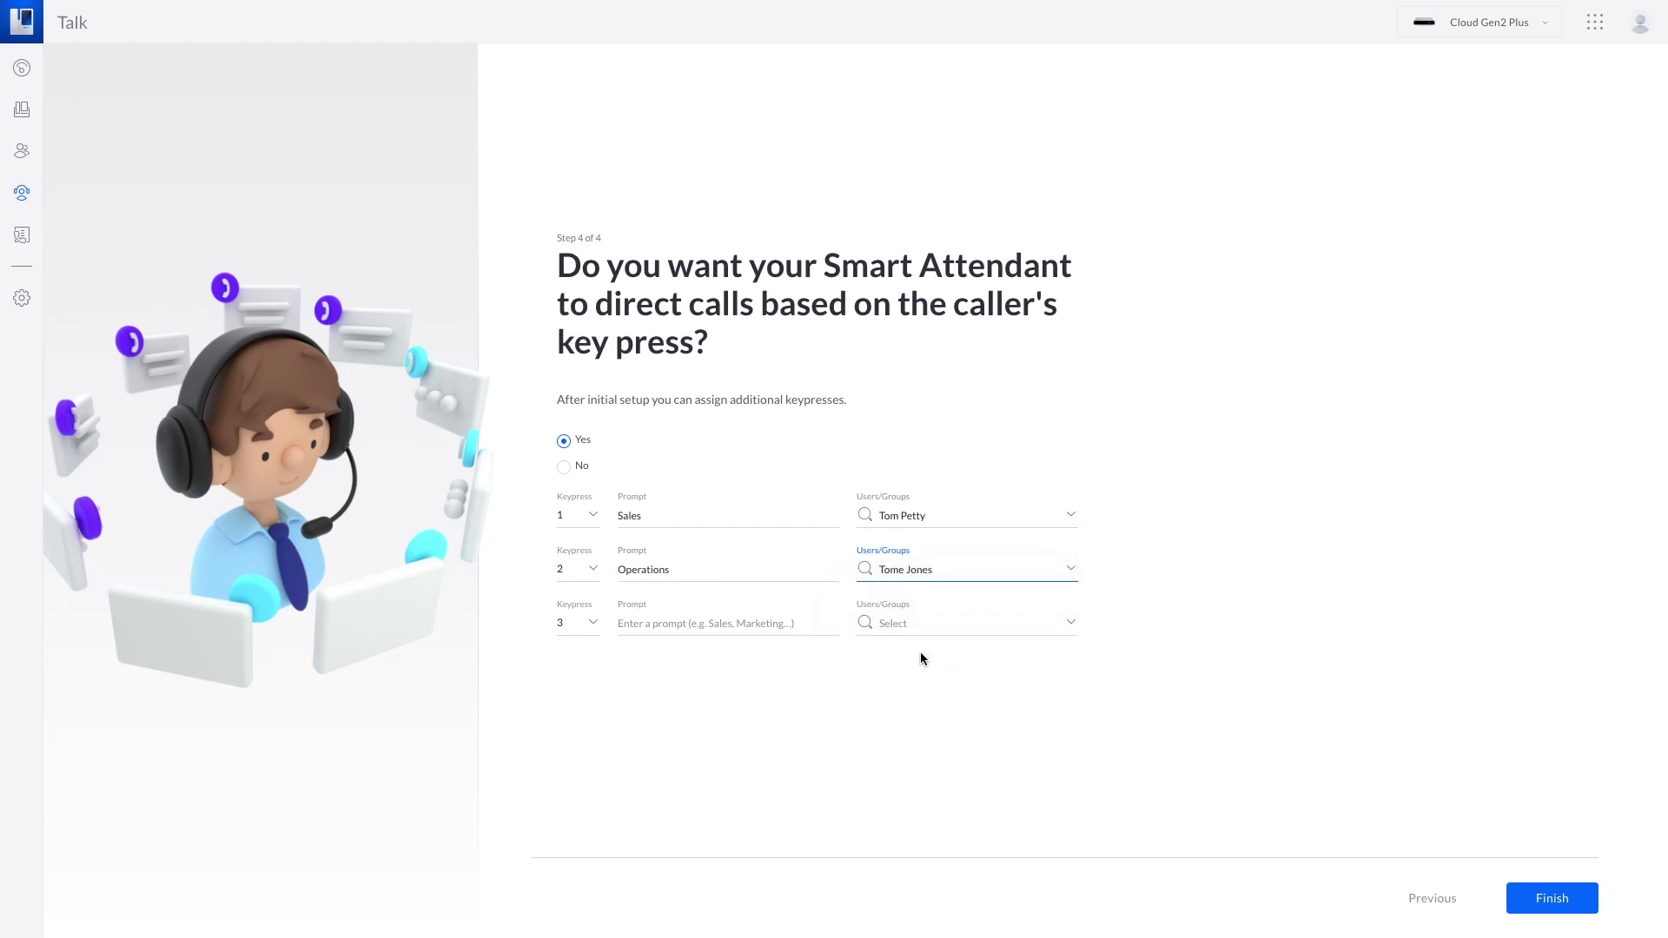
Step: Leave the third keypress as 3 and finish the Smart Attendant
click(575, 631)
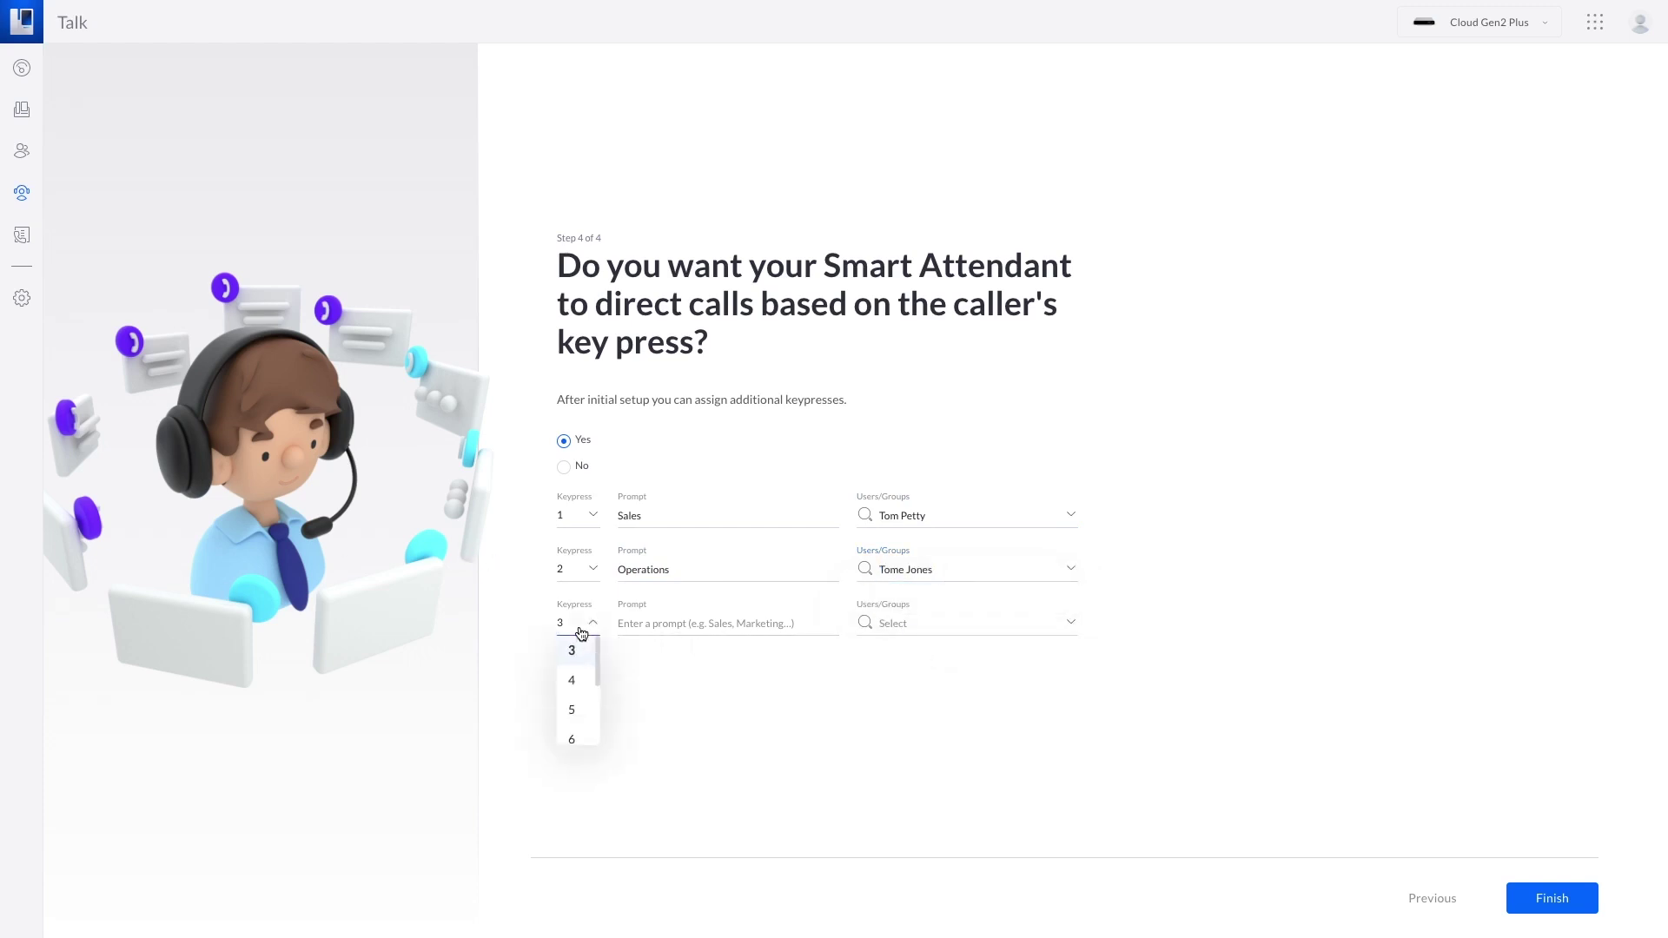
click(588, 662)
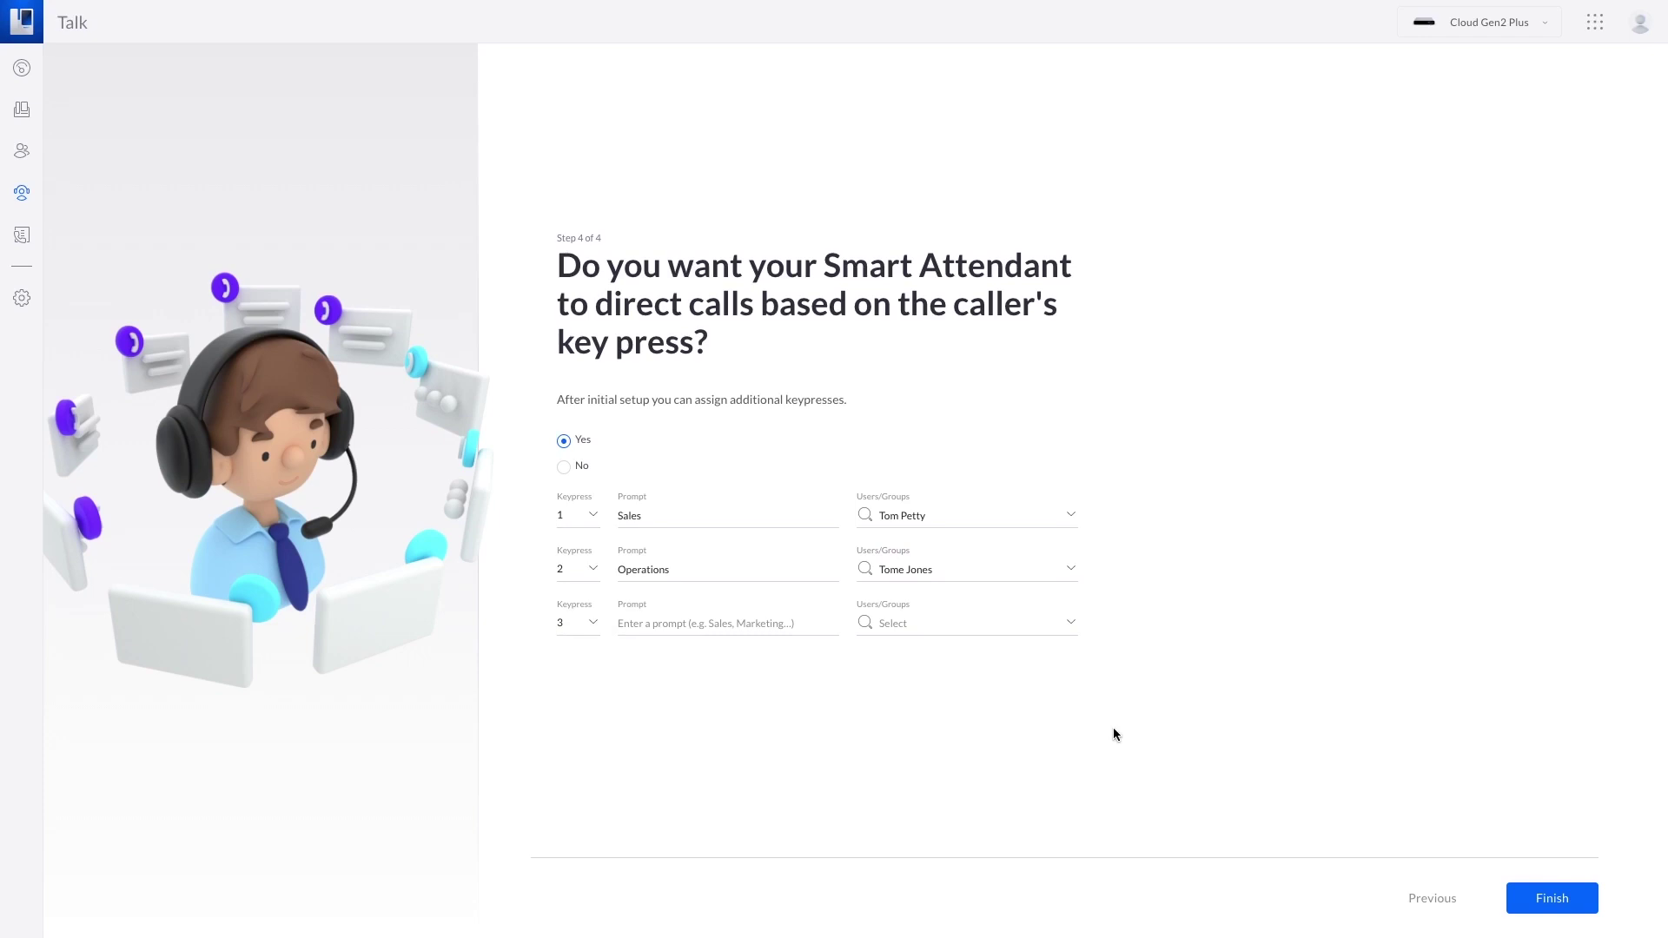
click(705, 634)
click(1042, 728)
click(1552, 904)
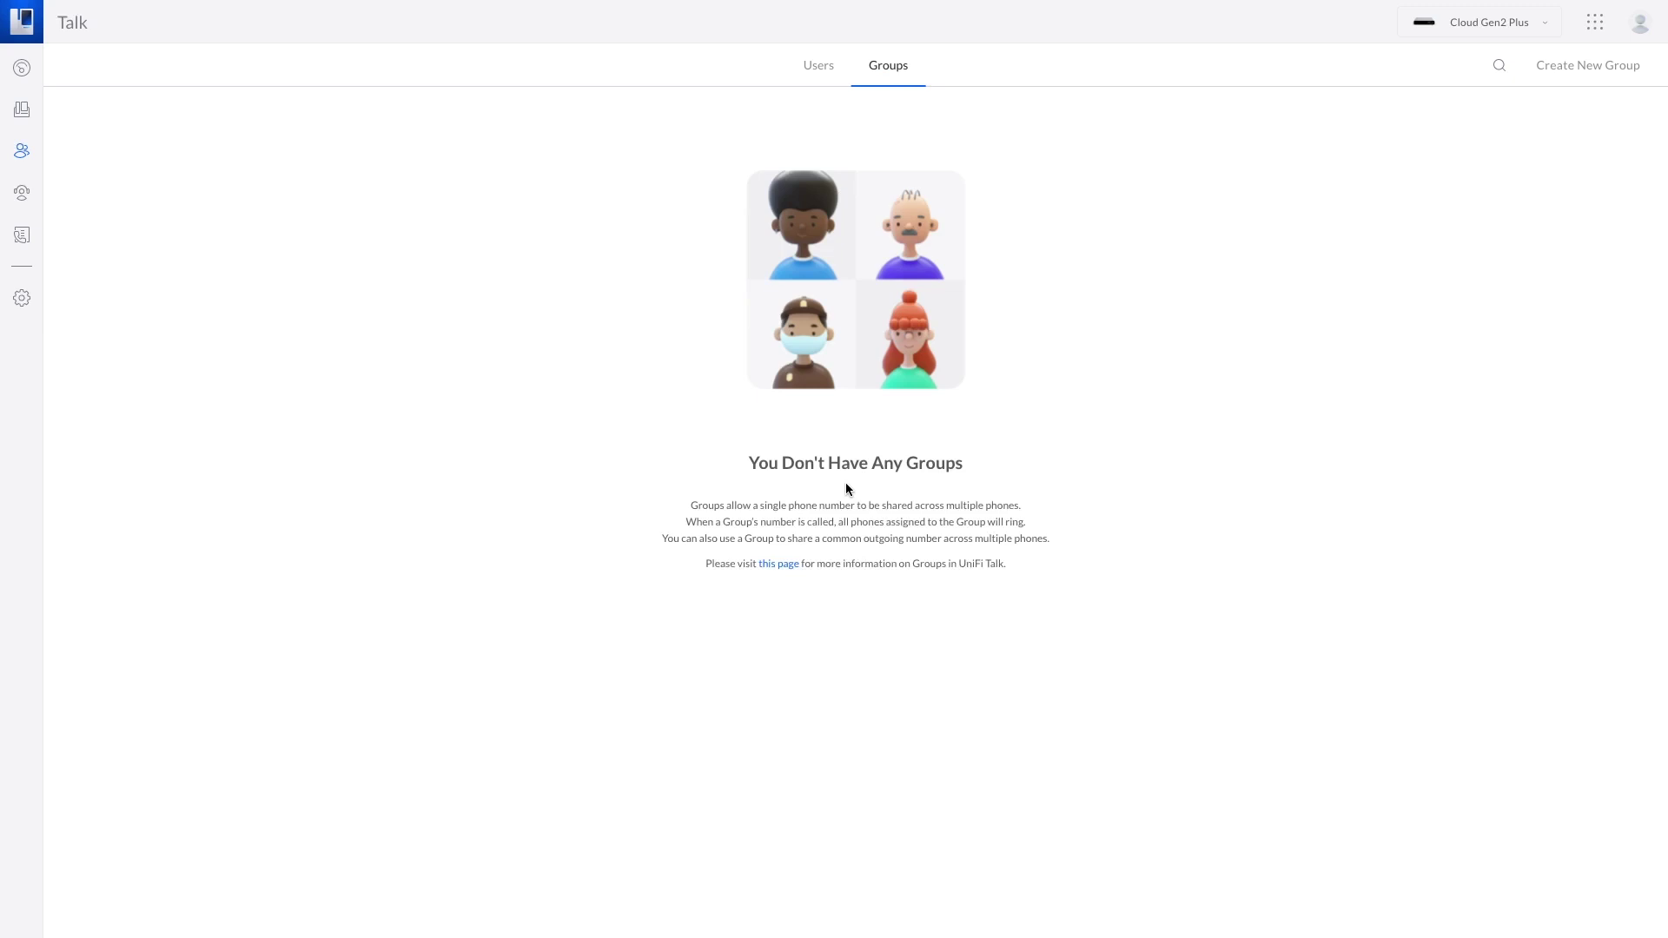
Step: Start a new group from the empty Groups page
click(1570, 66)
Step: Create the 'Main Staff' group using the Juliet number, with two users added
click(700, 360)
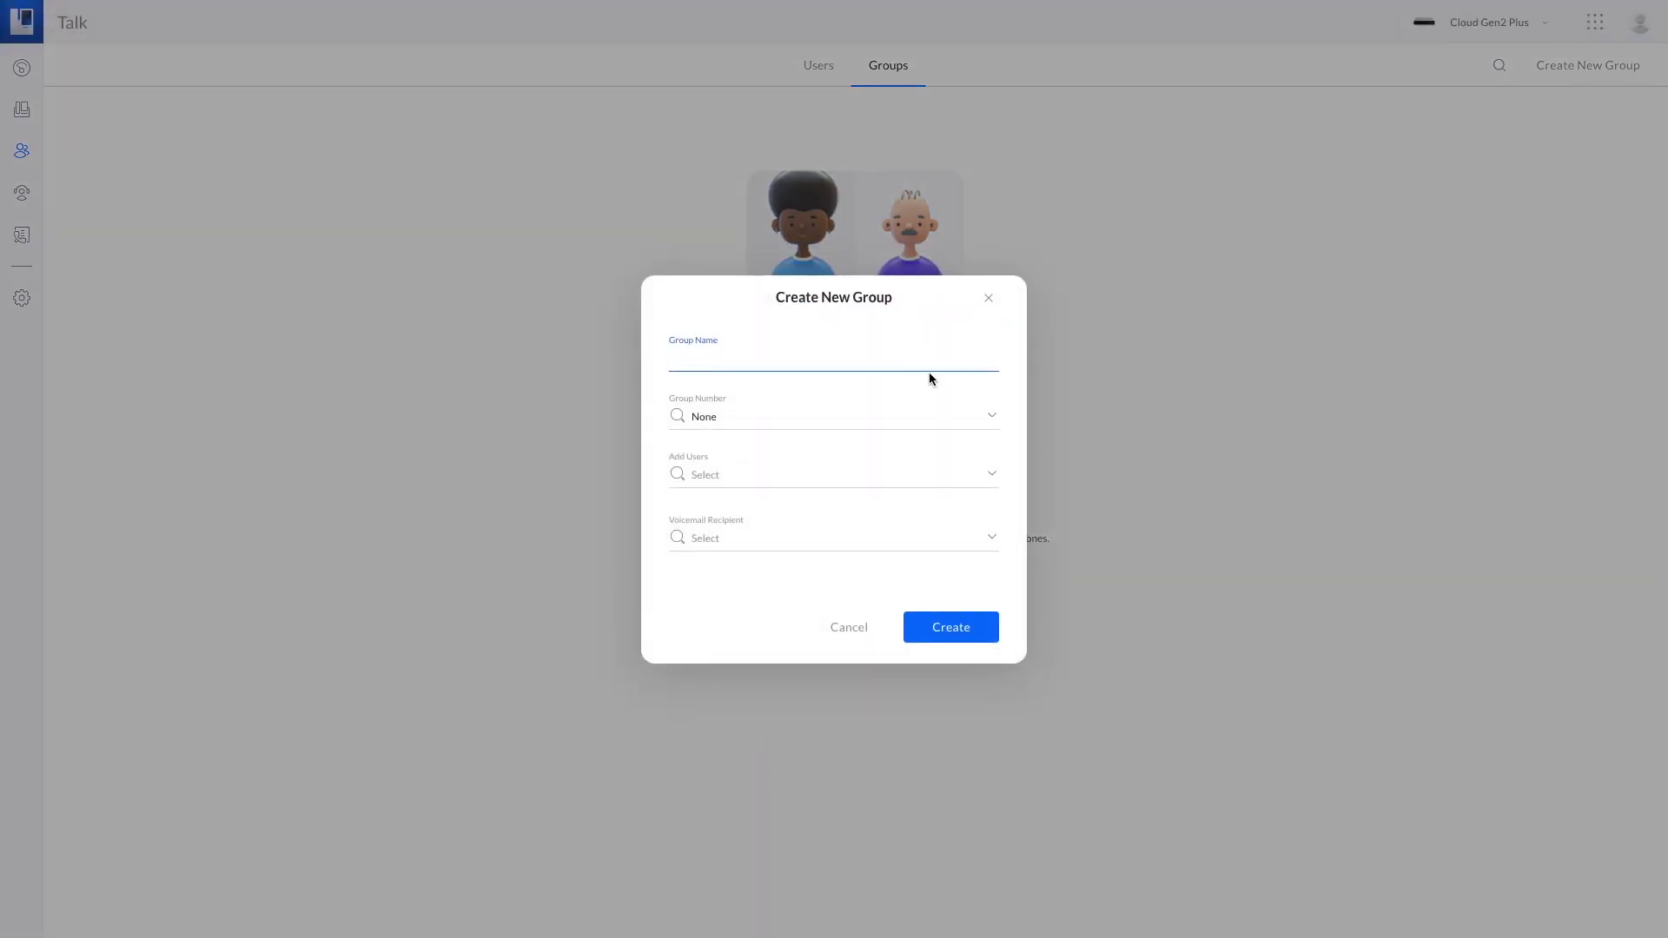
text(Main Staff)
click(912, 419)
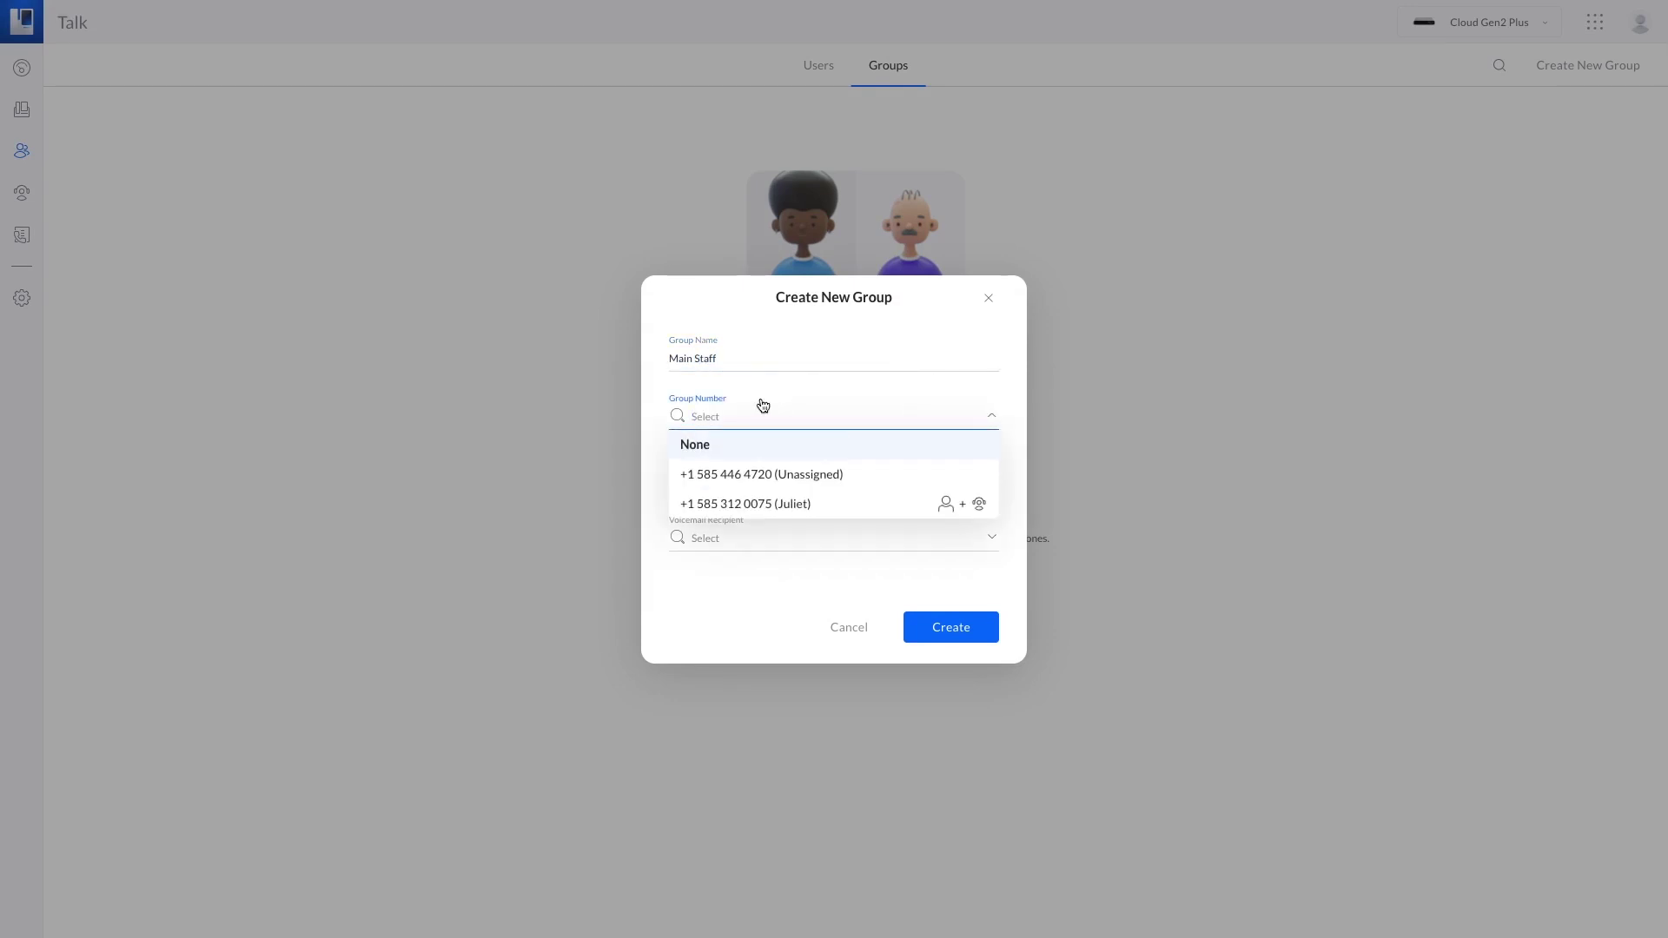
click(755, 503)
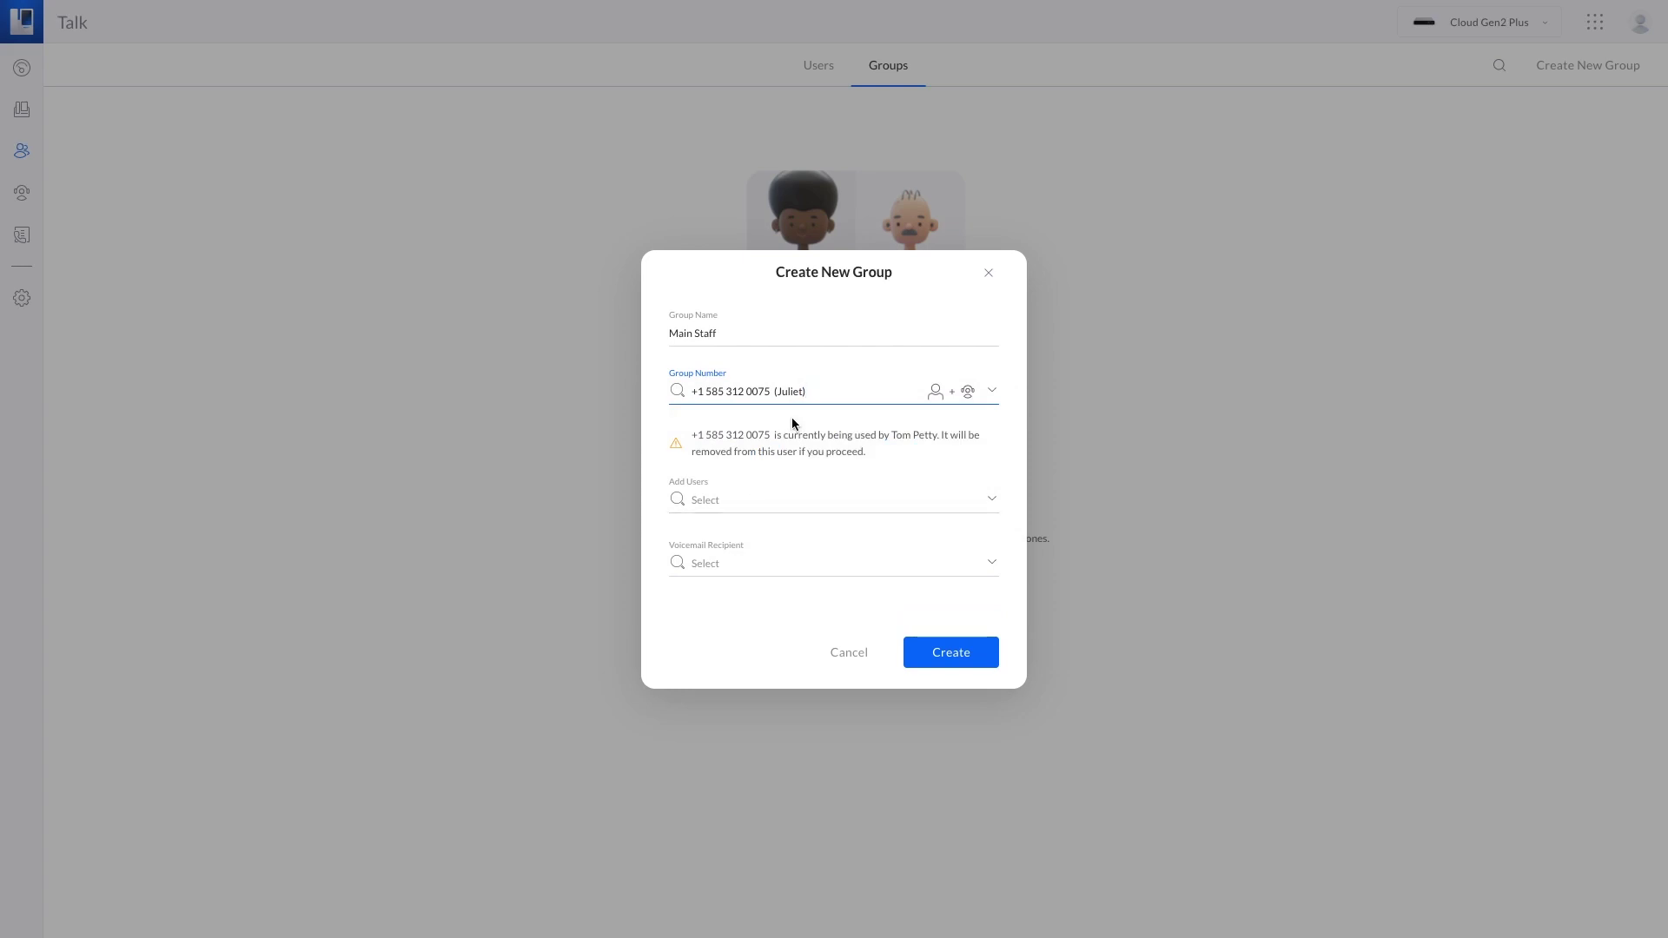
click(734, 501)
click(734, 571)
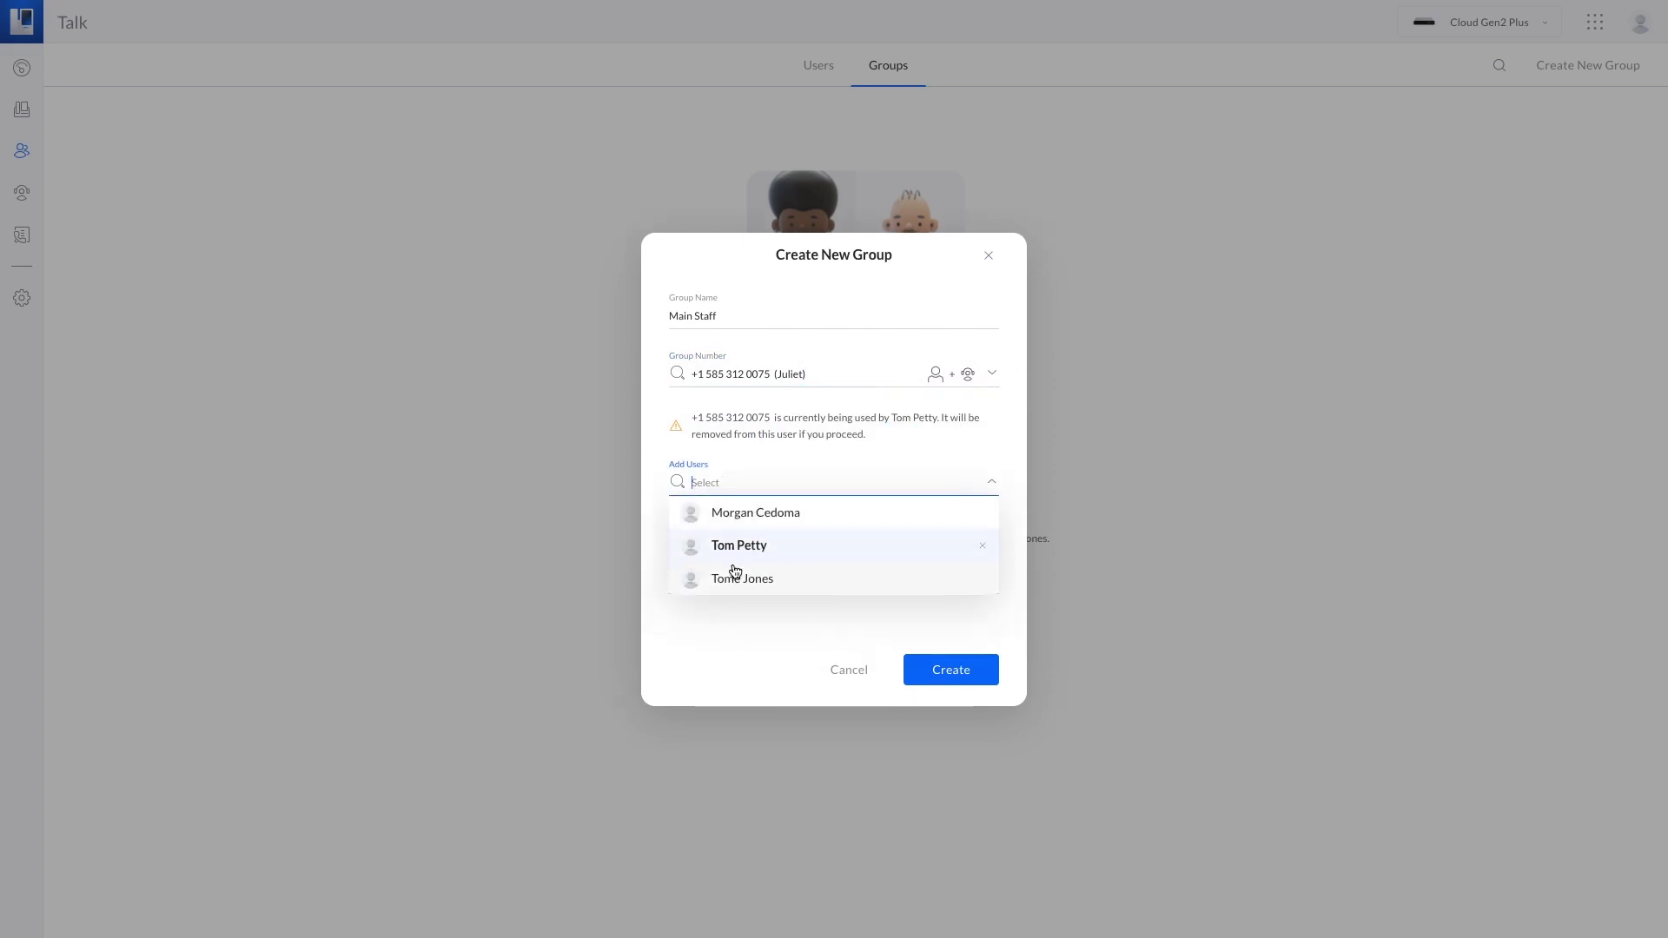
click(744, 582)
click(971, 673)
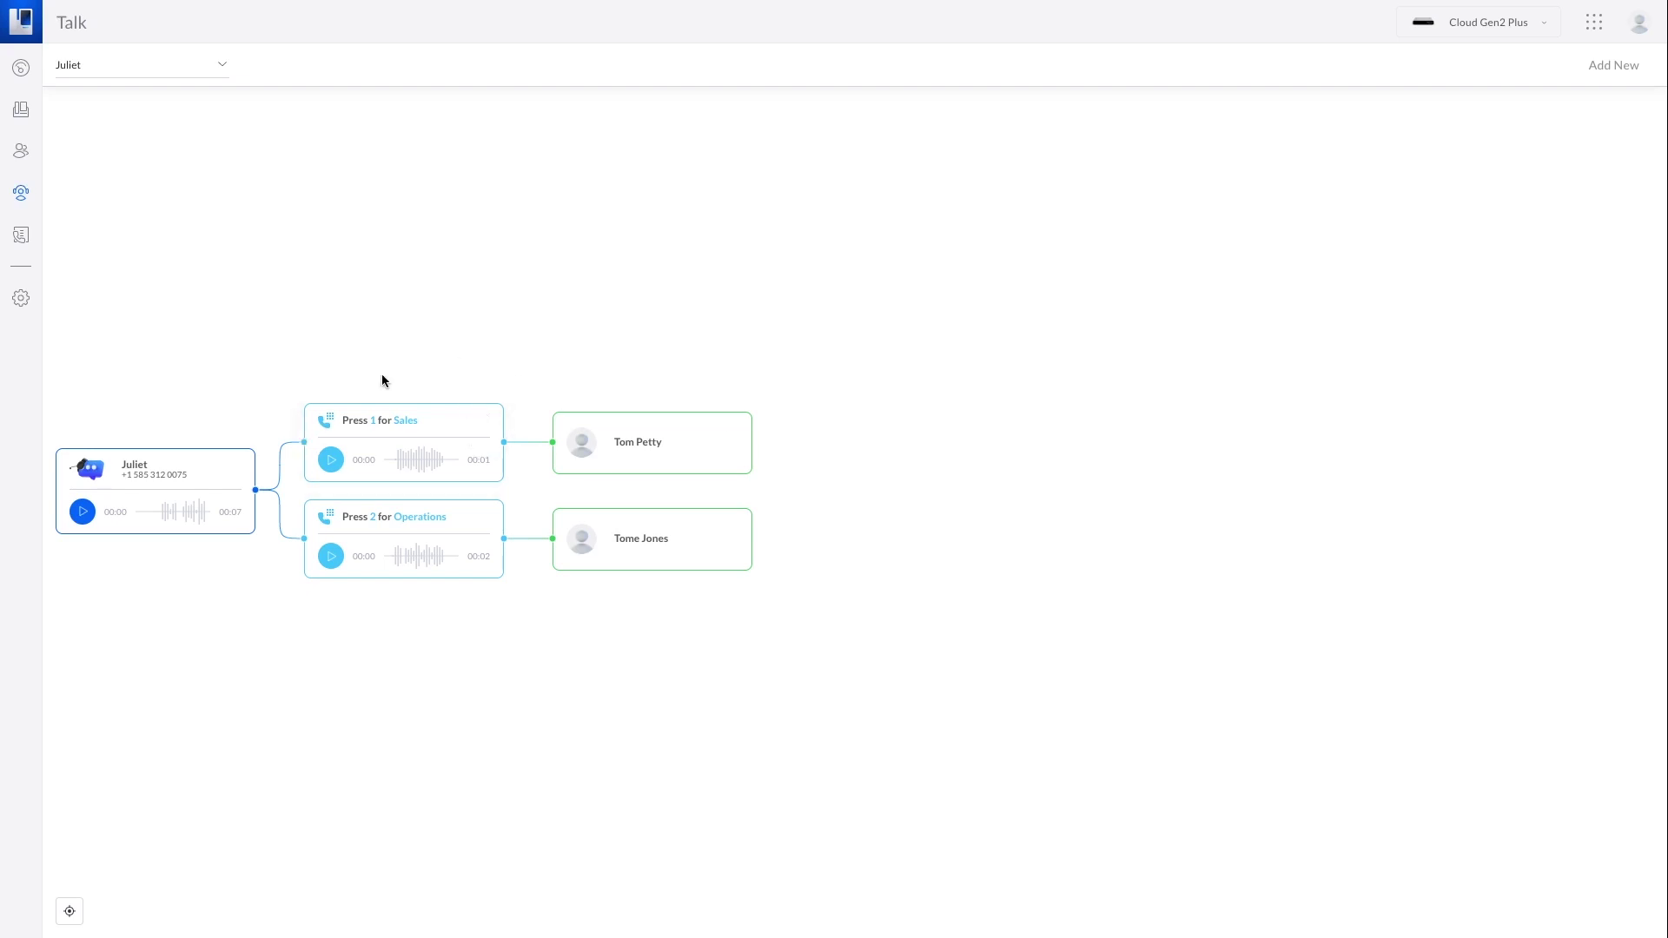
Step: Glance at the Smart Attendant list, then review the devices and users lists
click(223, 65)
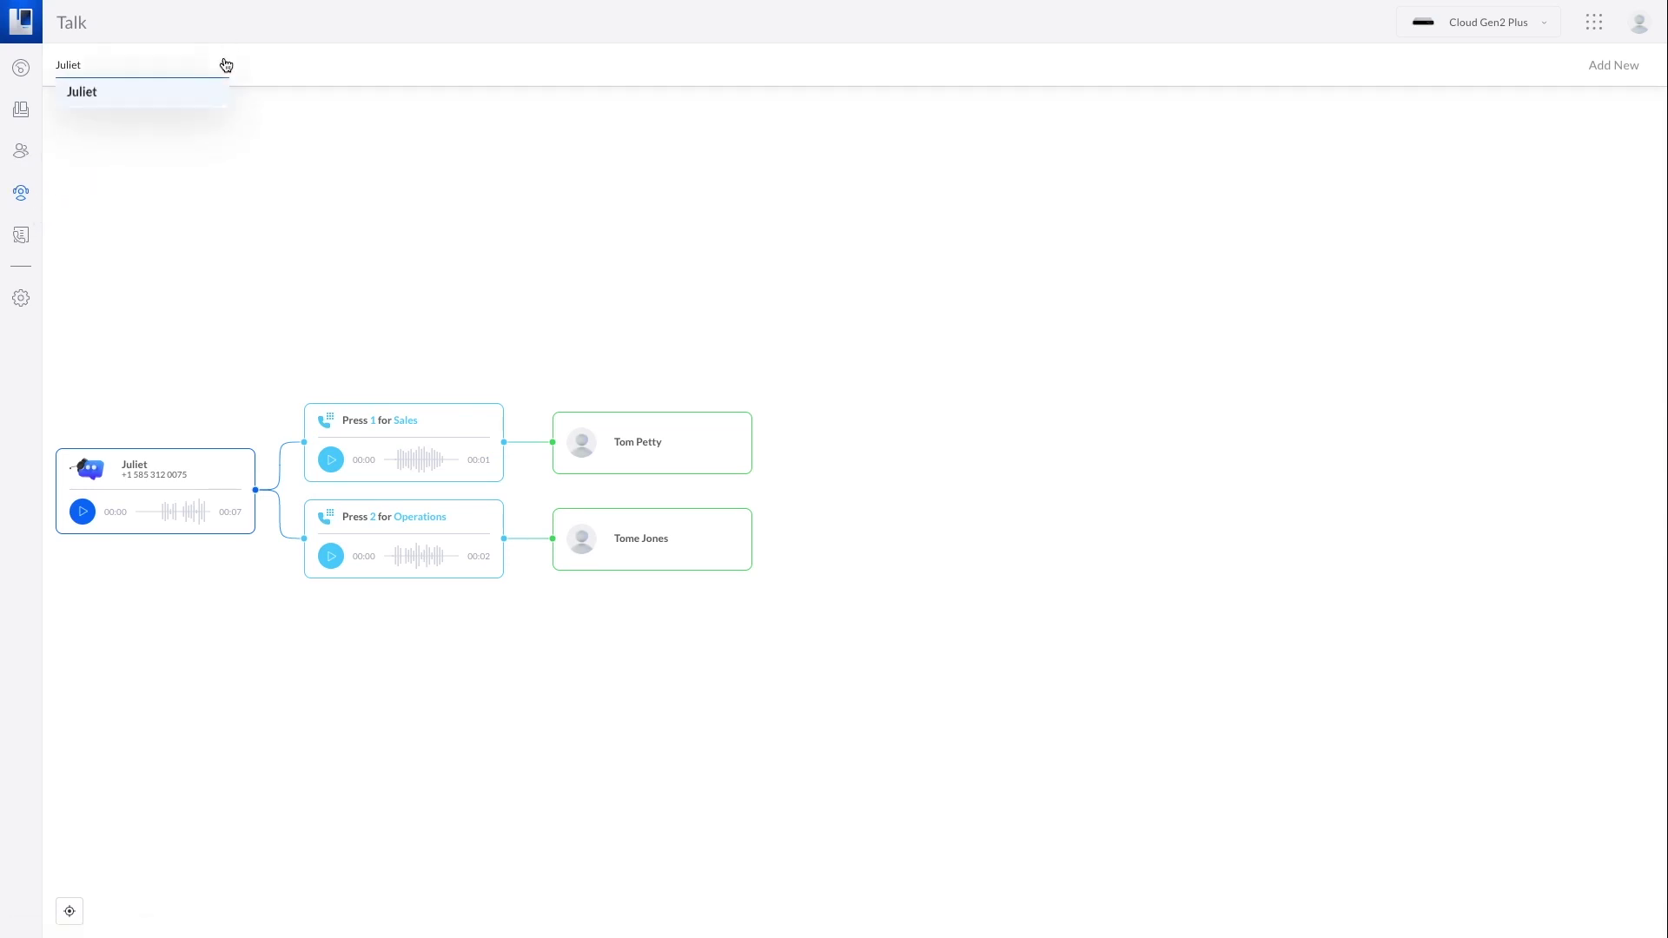
click(223, 64)
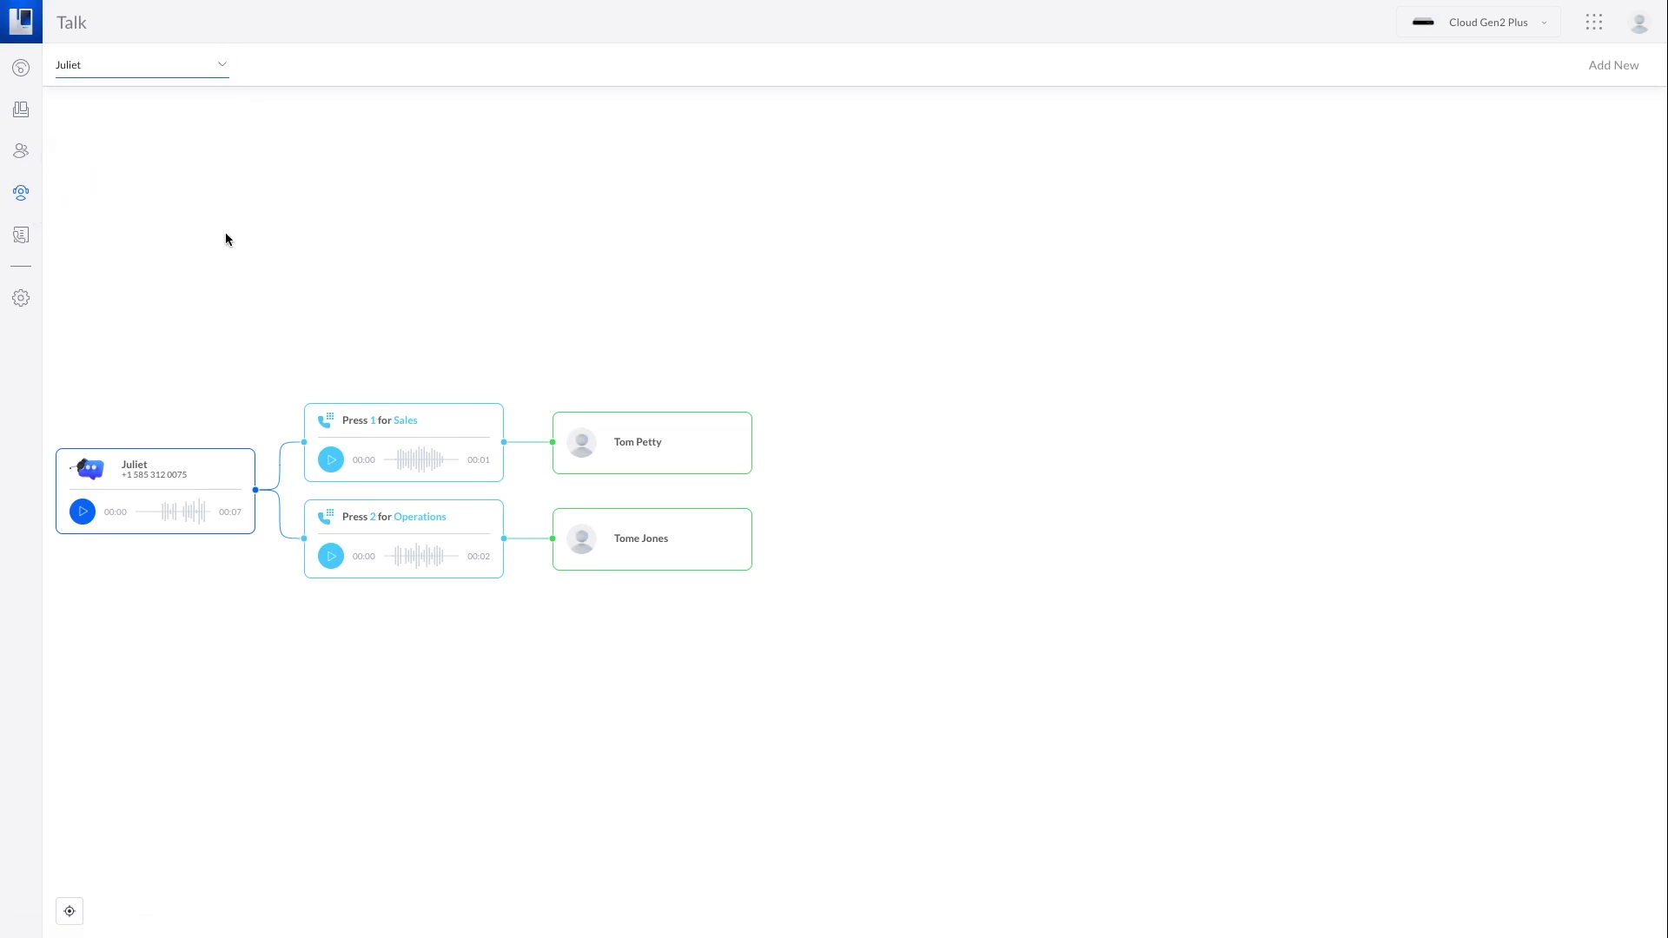
click(21, 109)
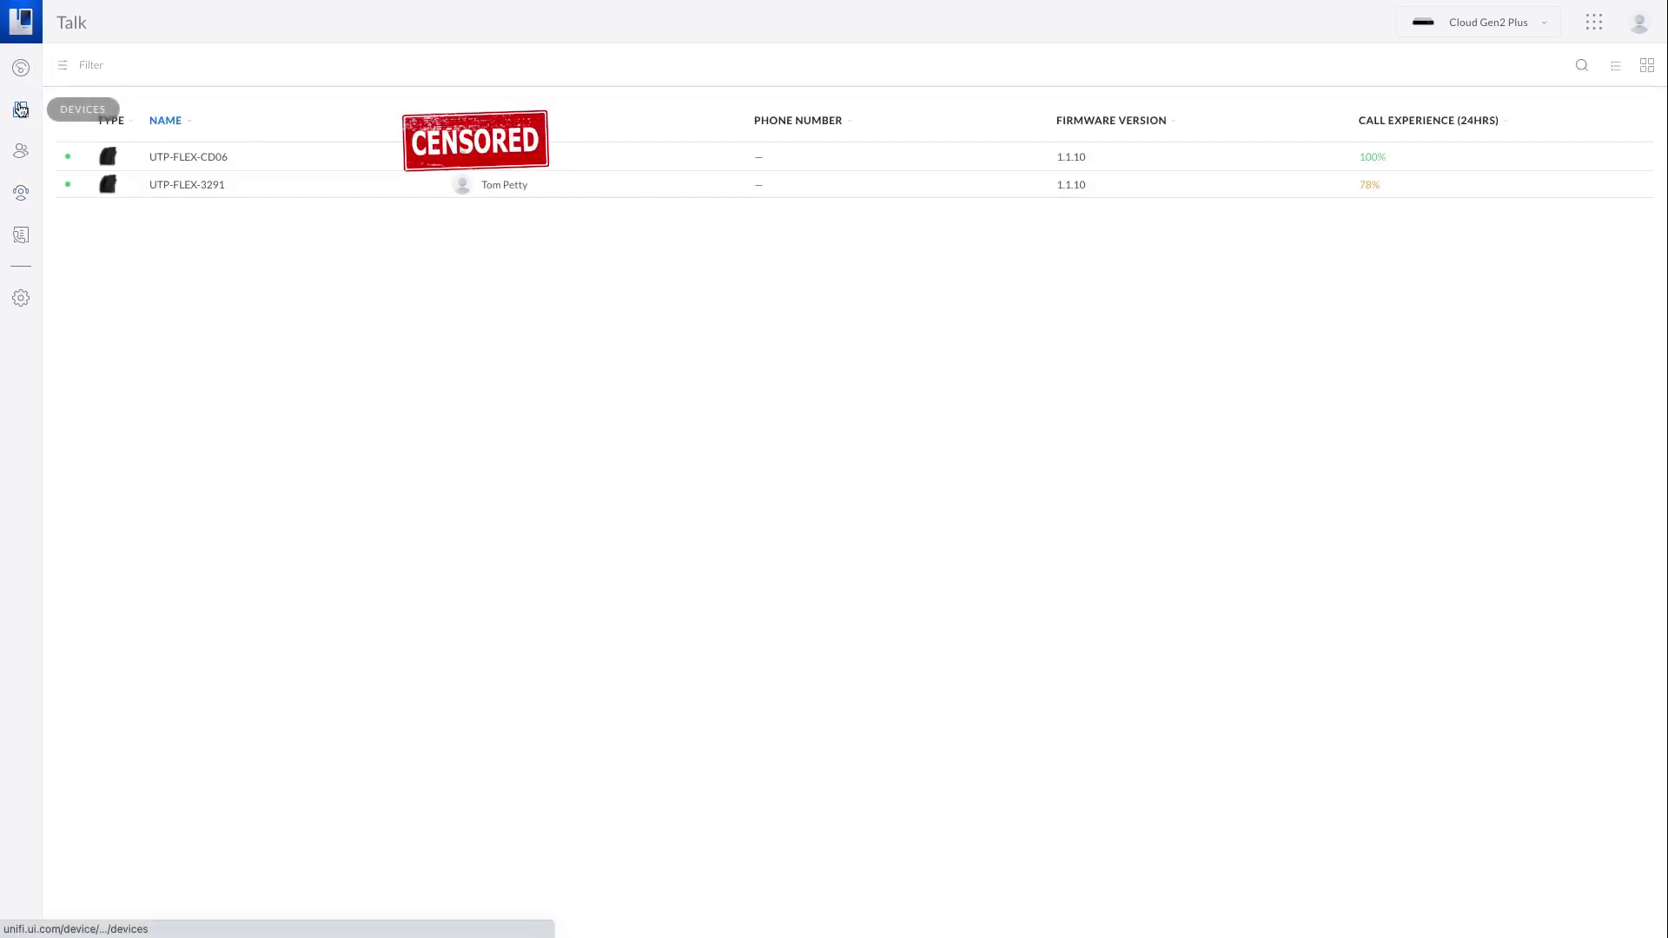
click(20, 150)
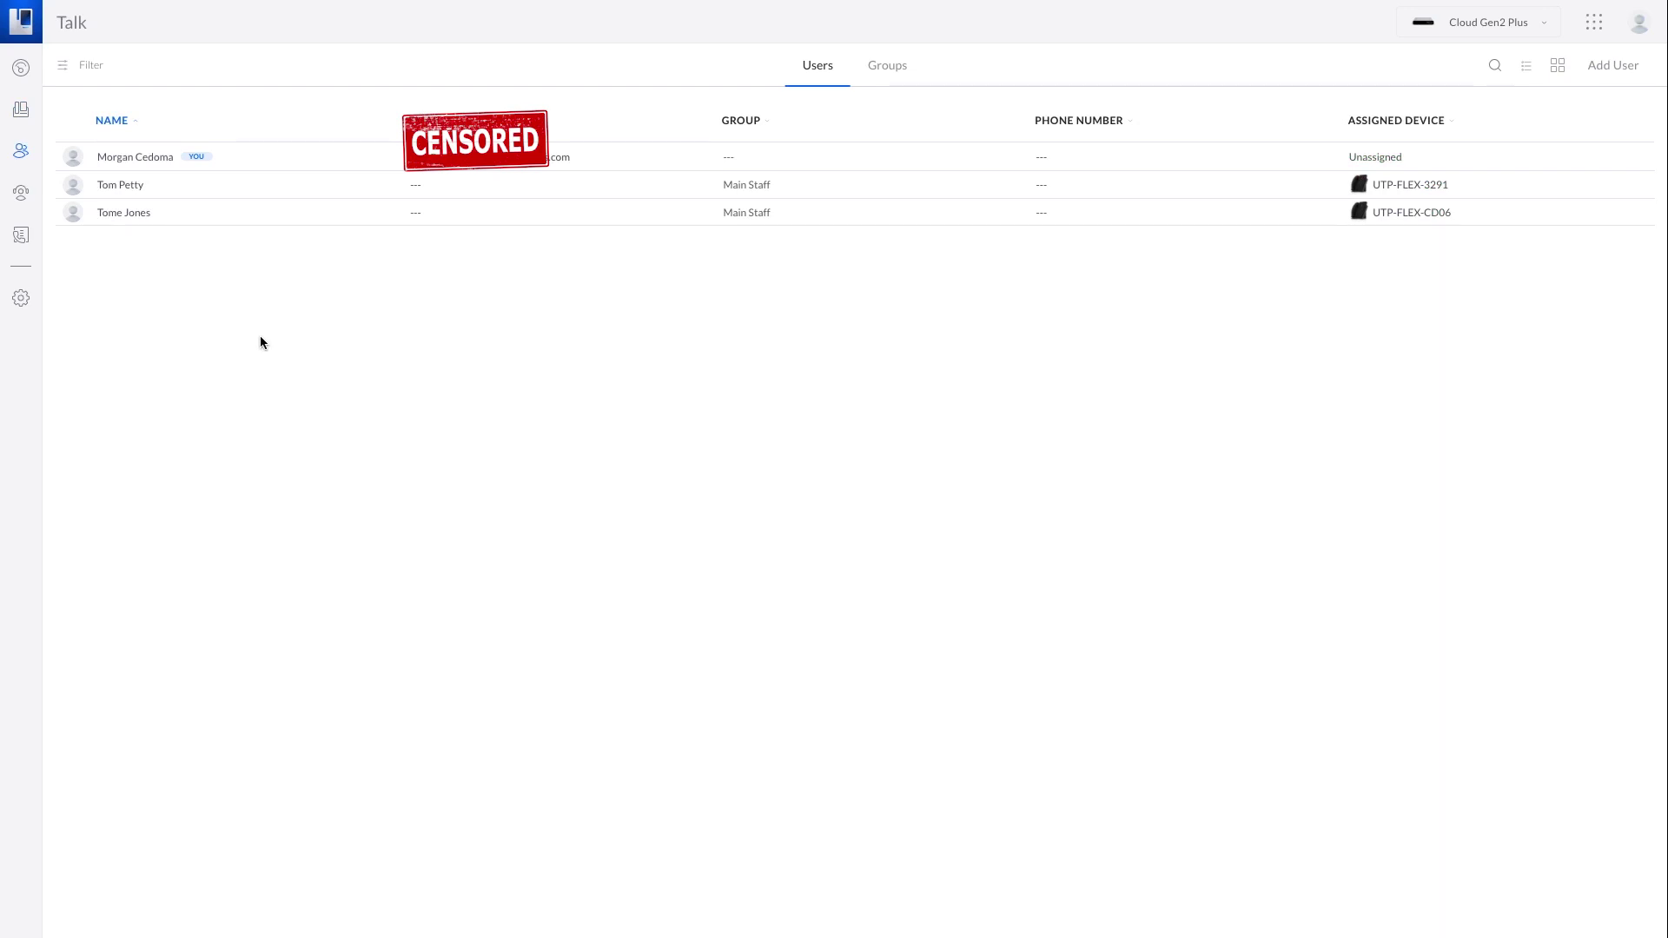
Step: Inspect the Main Staff group's details without changes, then return to the devices list
click(895, 67)
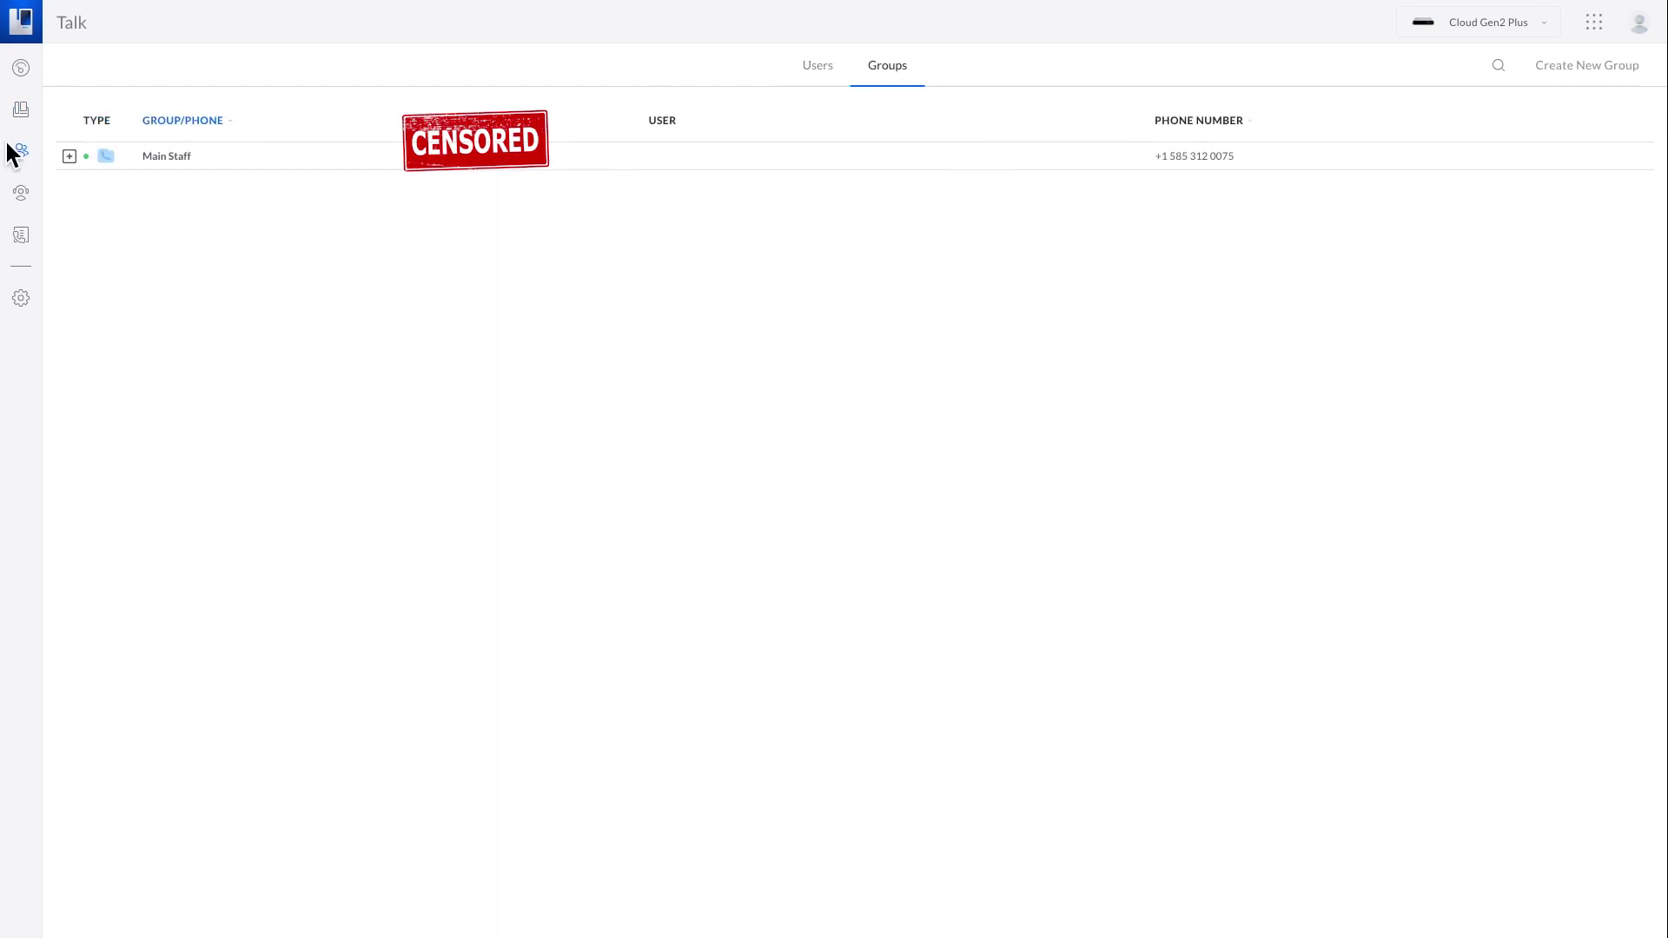
mouse_move(171, 158)
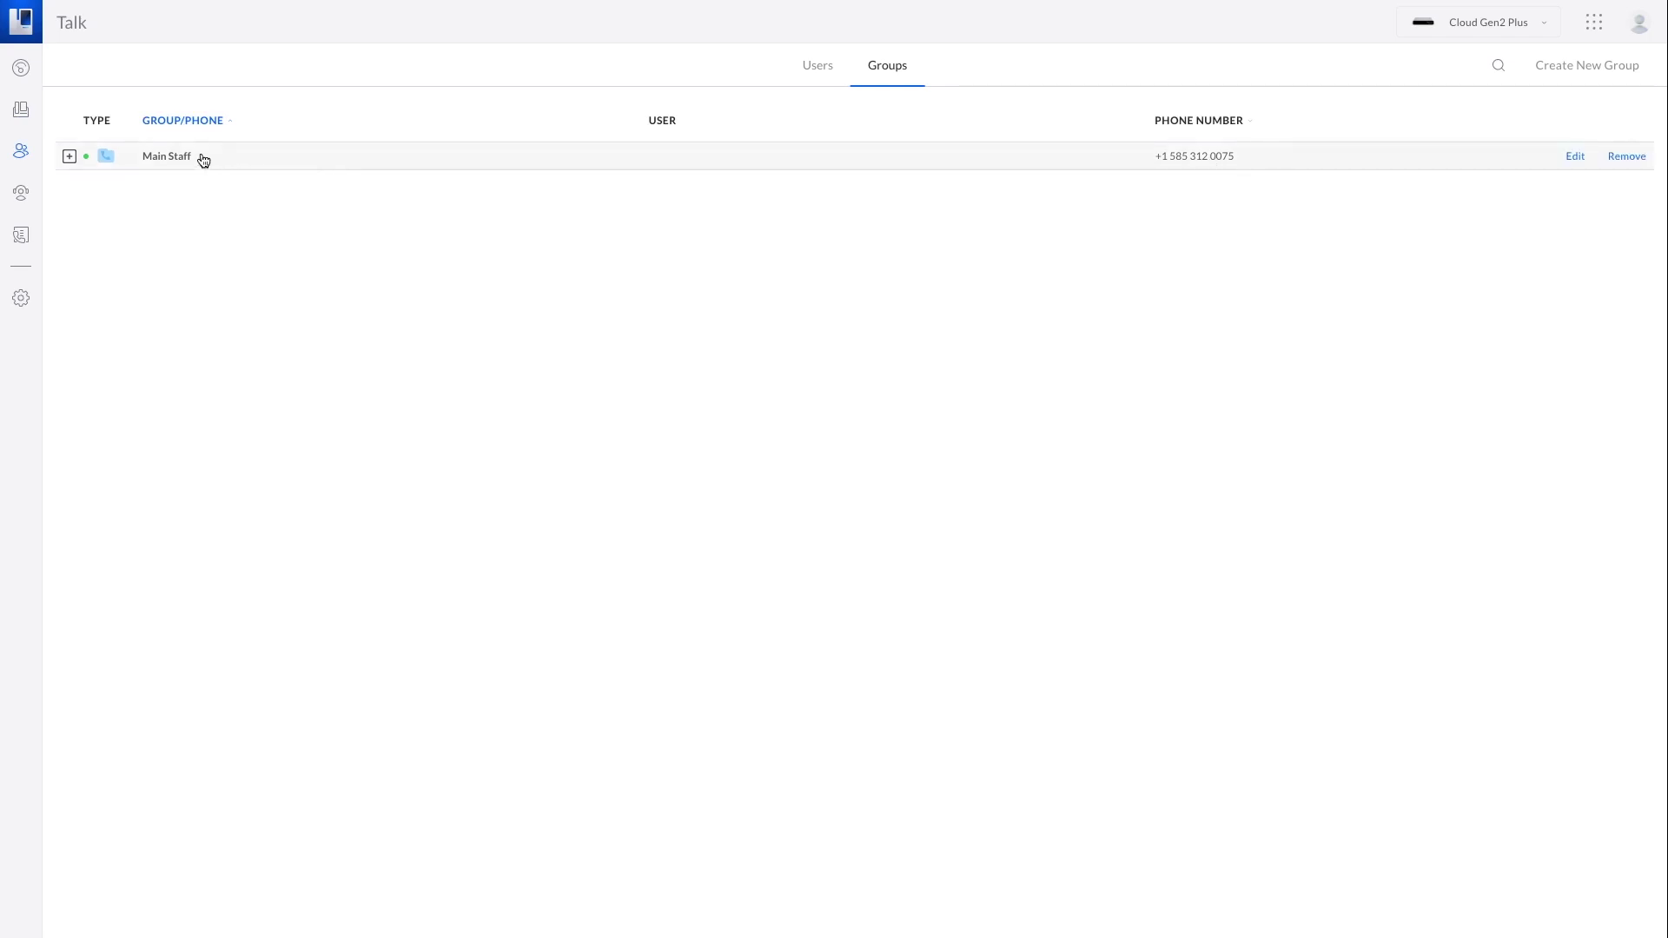
click(600, 168)
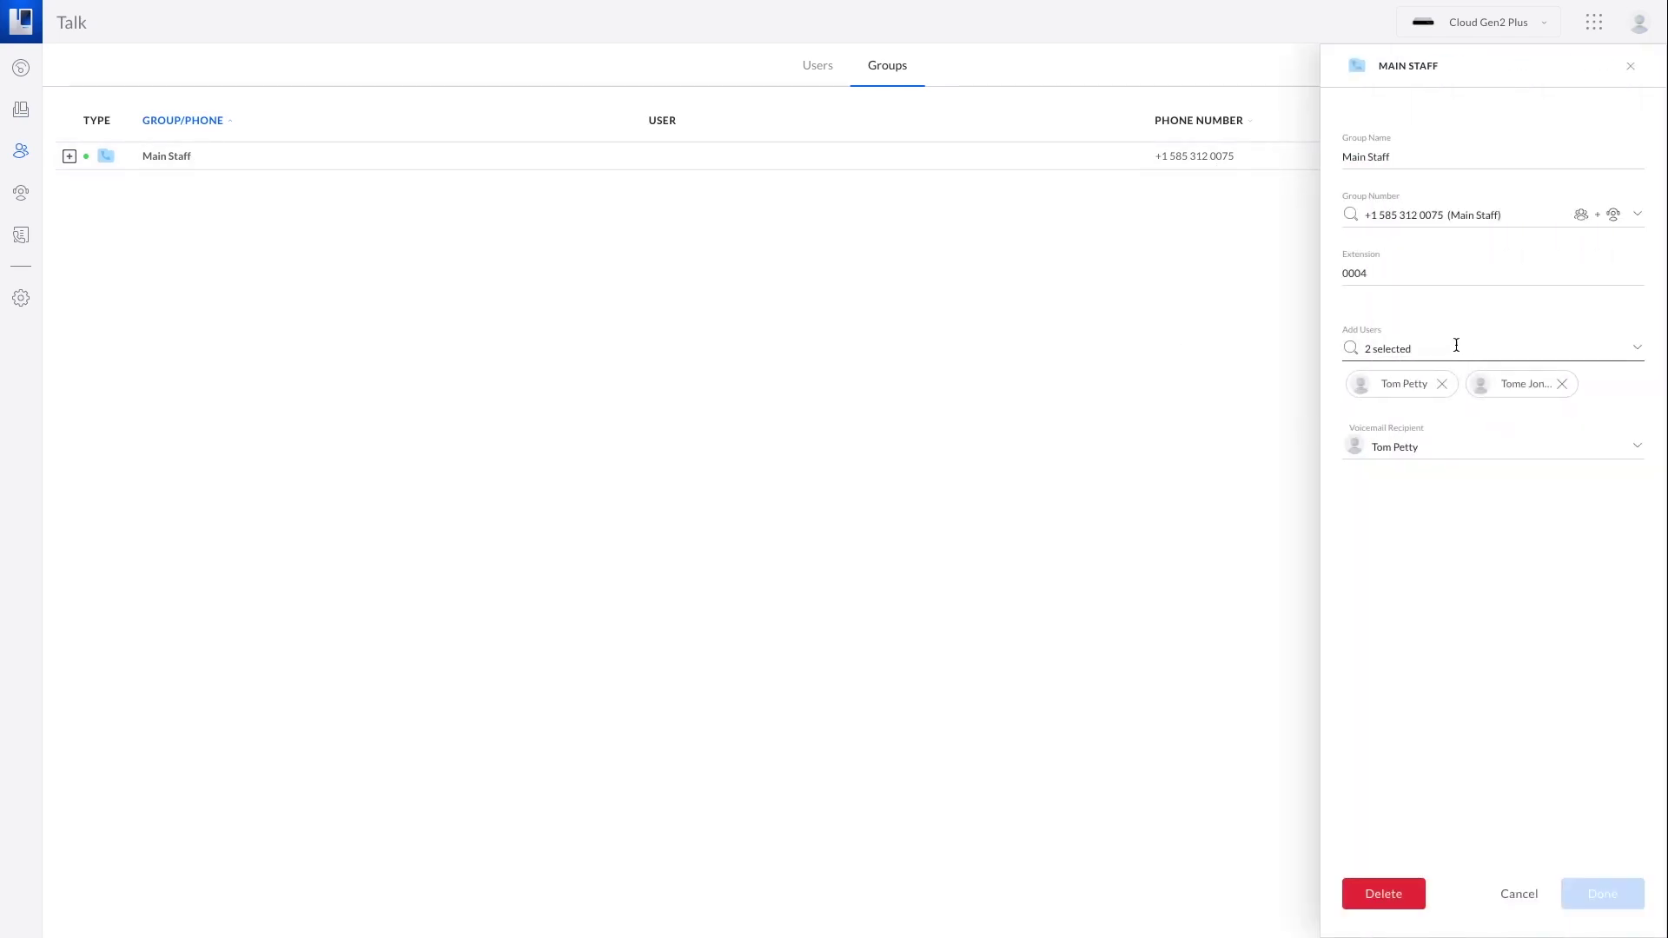
click(1517, 895)
click(1627, 66)
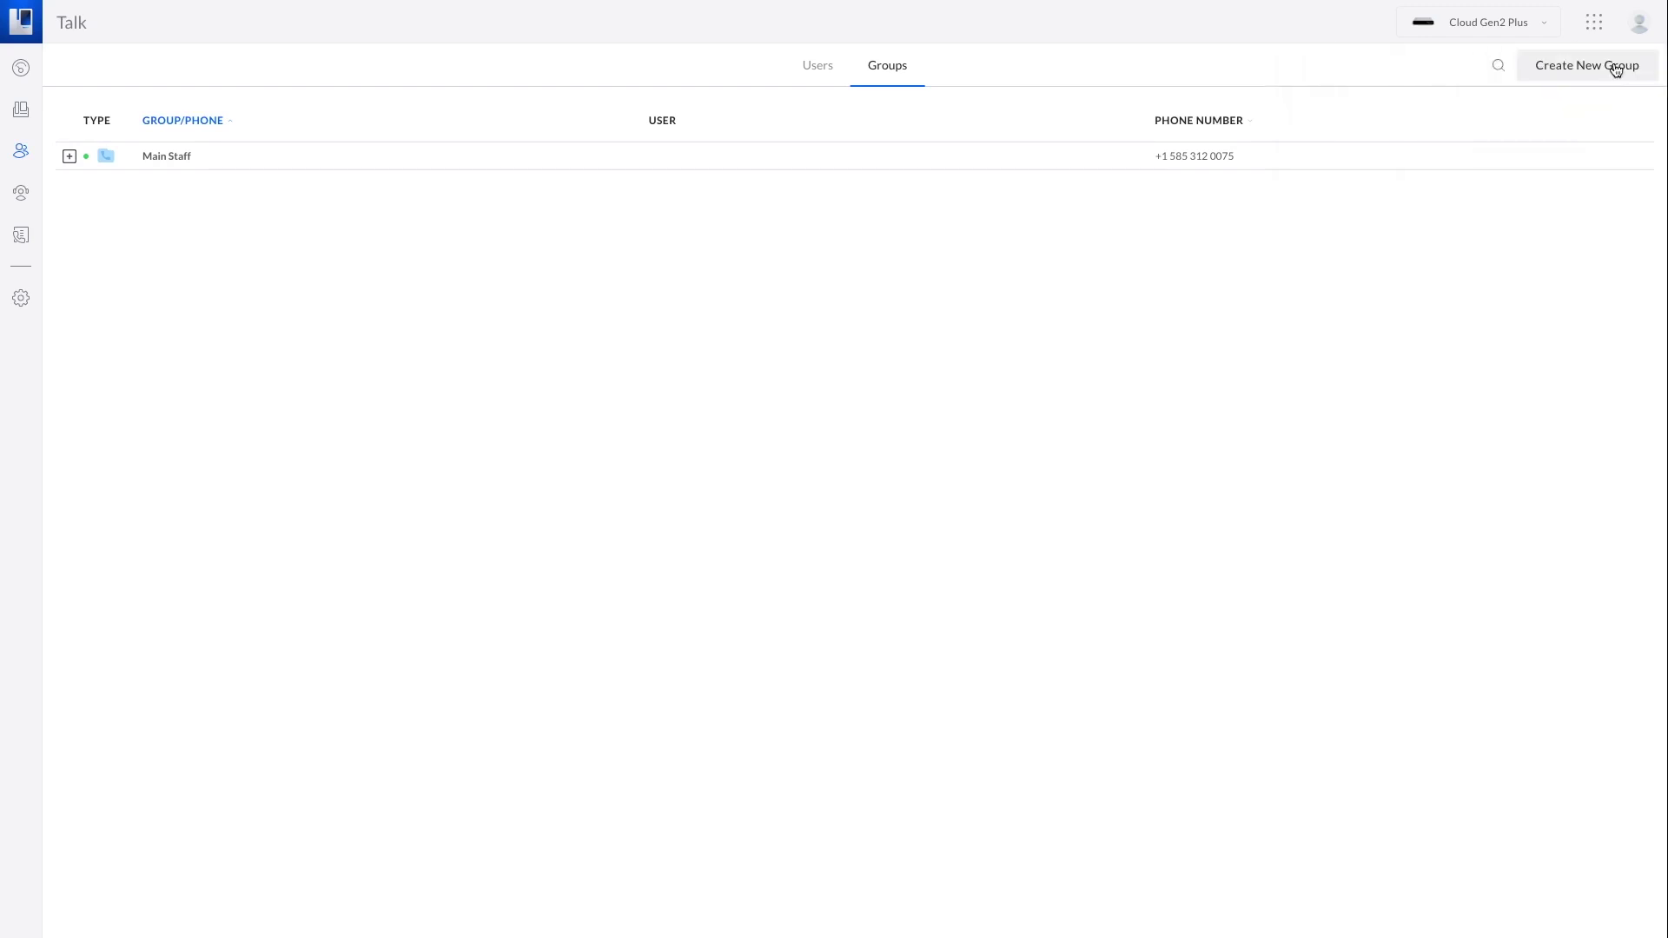
click(21, 110)
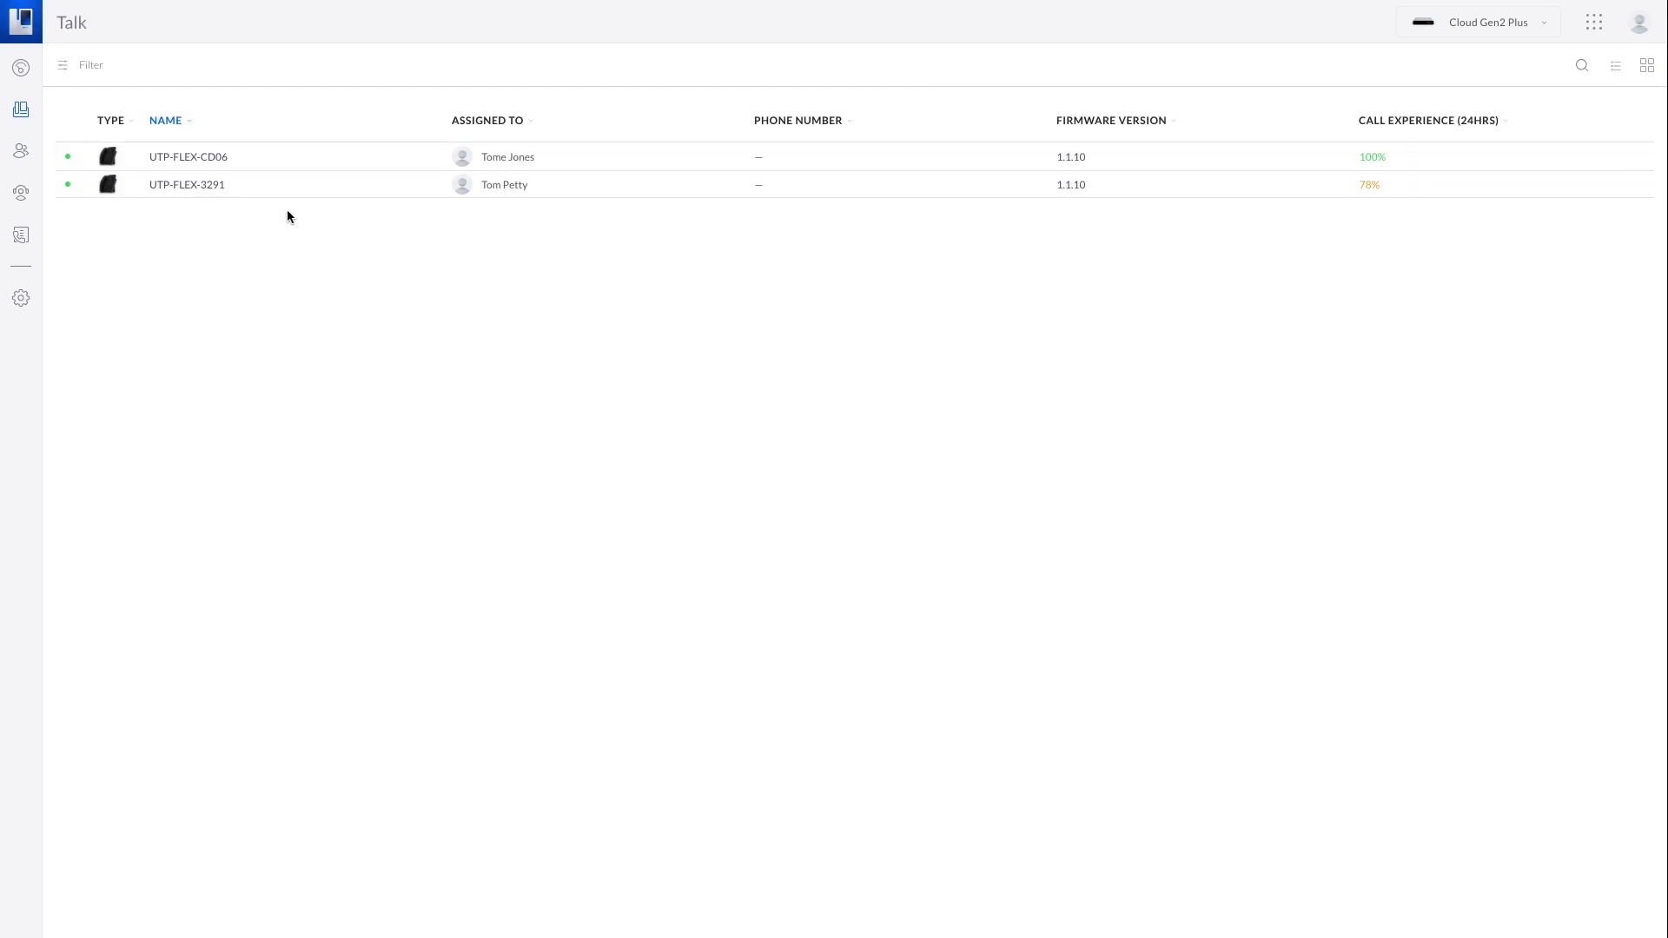
Step: View the Dashboard with system performance, total calls and call experience figures
click(21, 160)
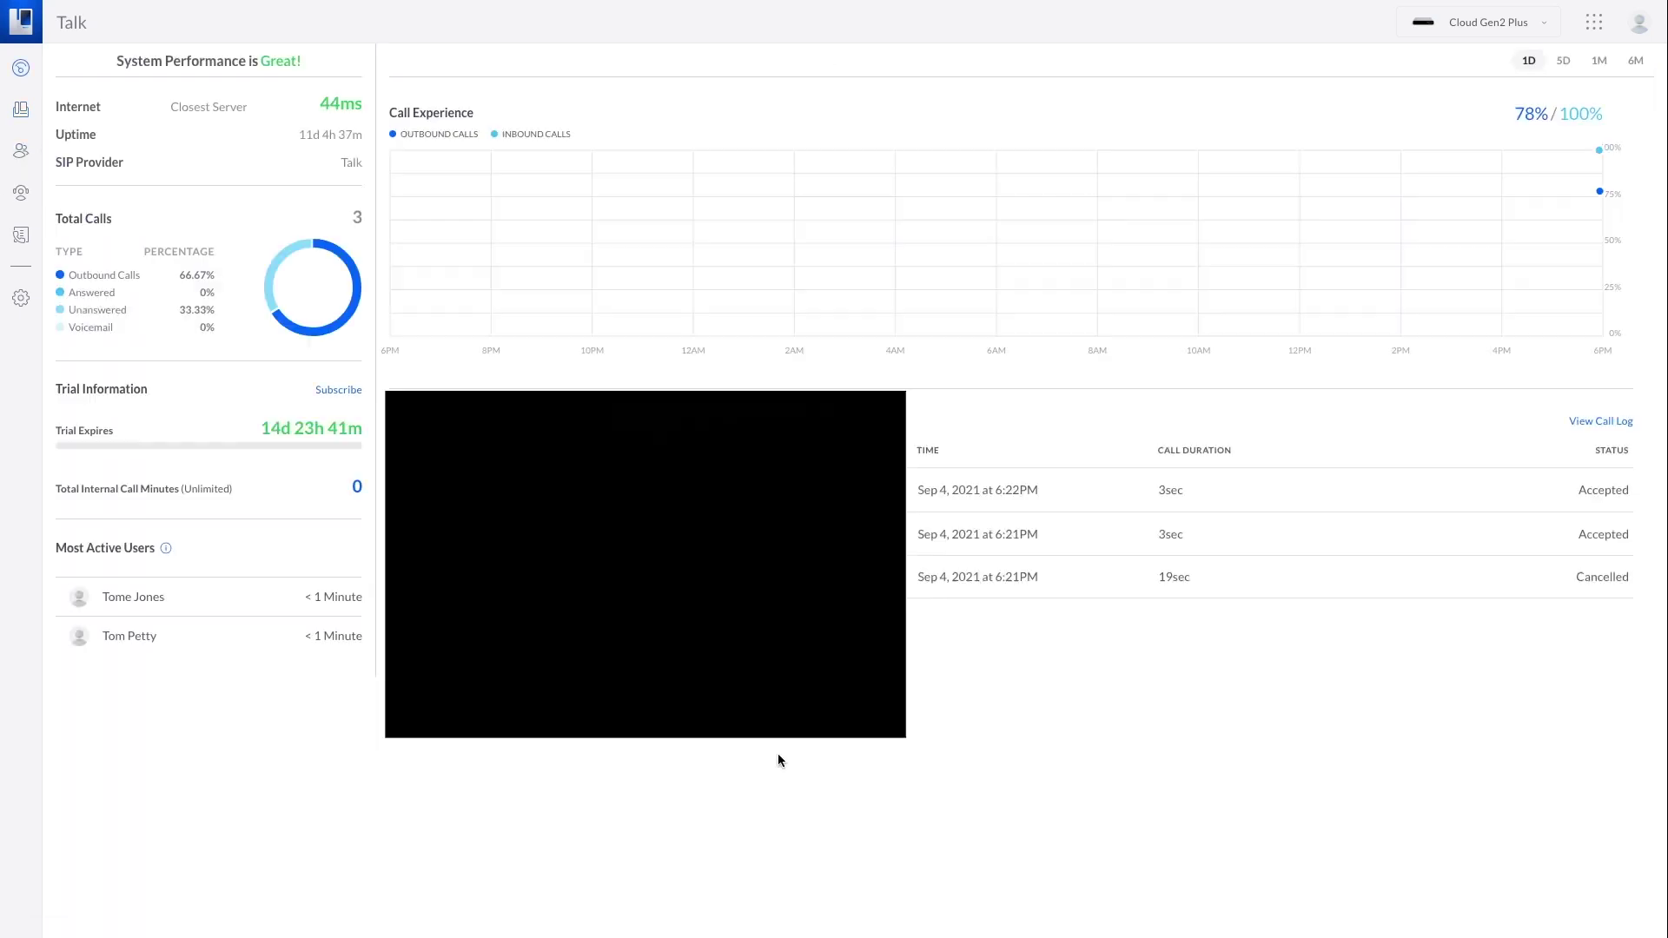